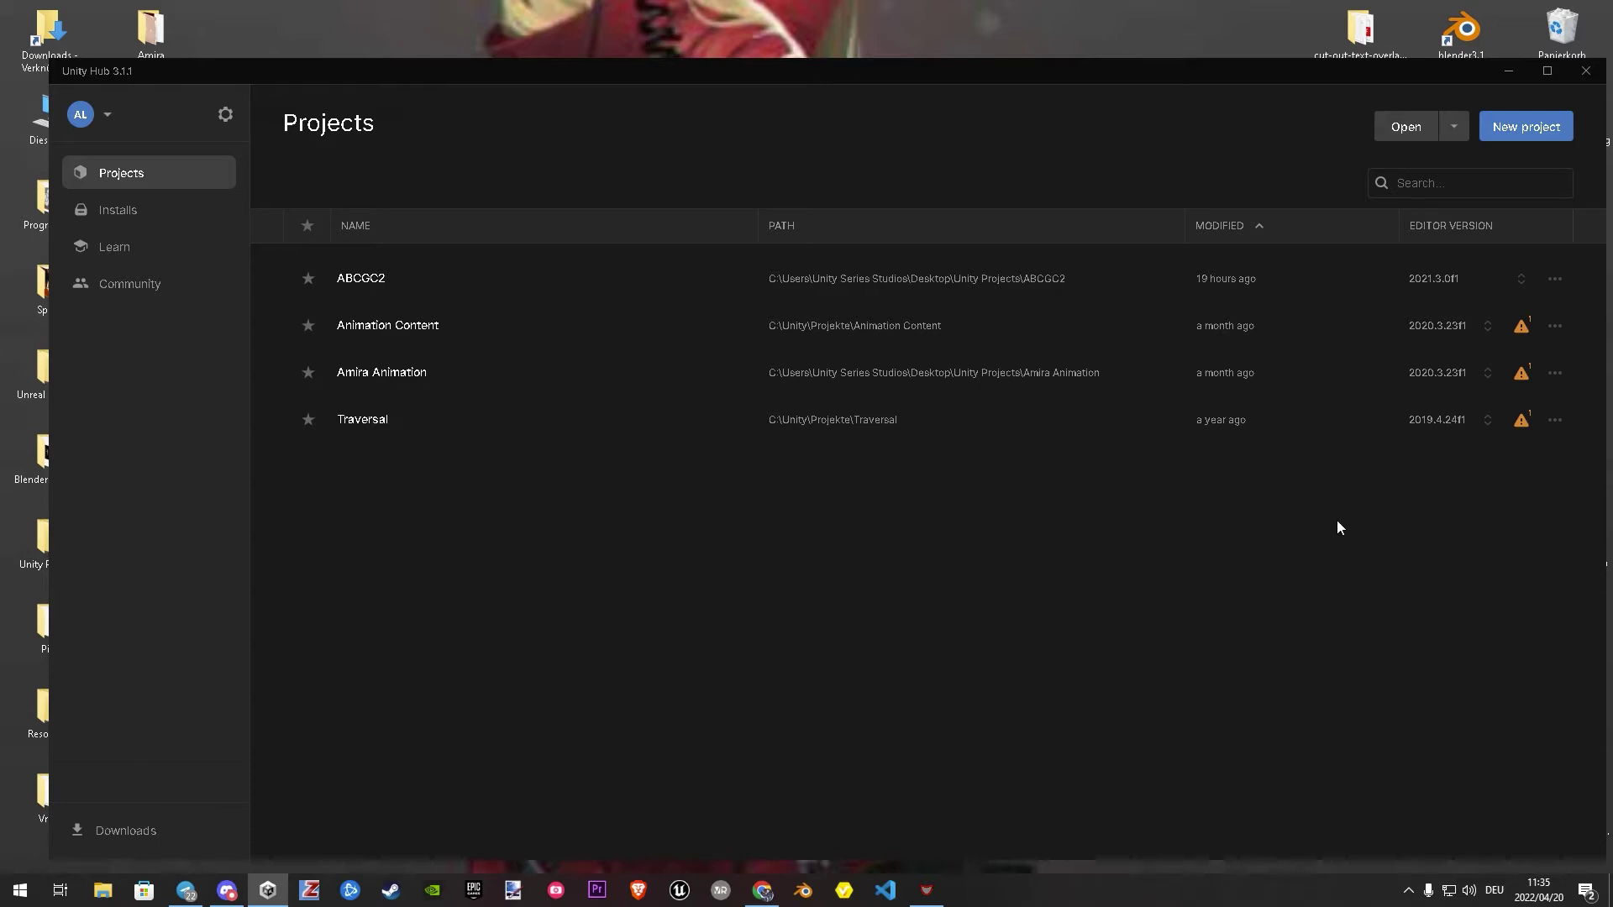
Step: Create a new project named "Tutorial Season 2" from the 3D (URP) template
{"action": "left_click", "coordinate": [1517, 124]}
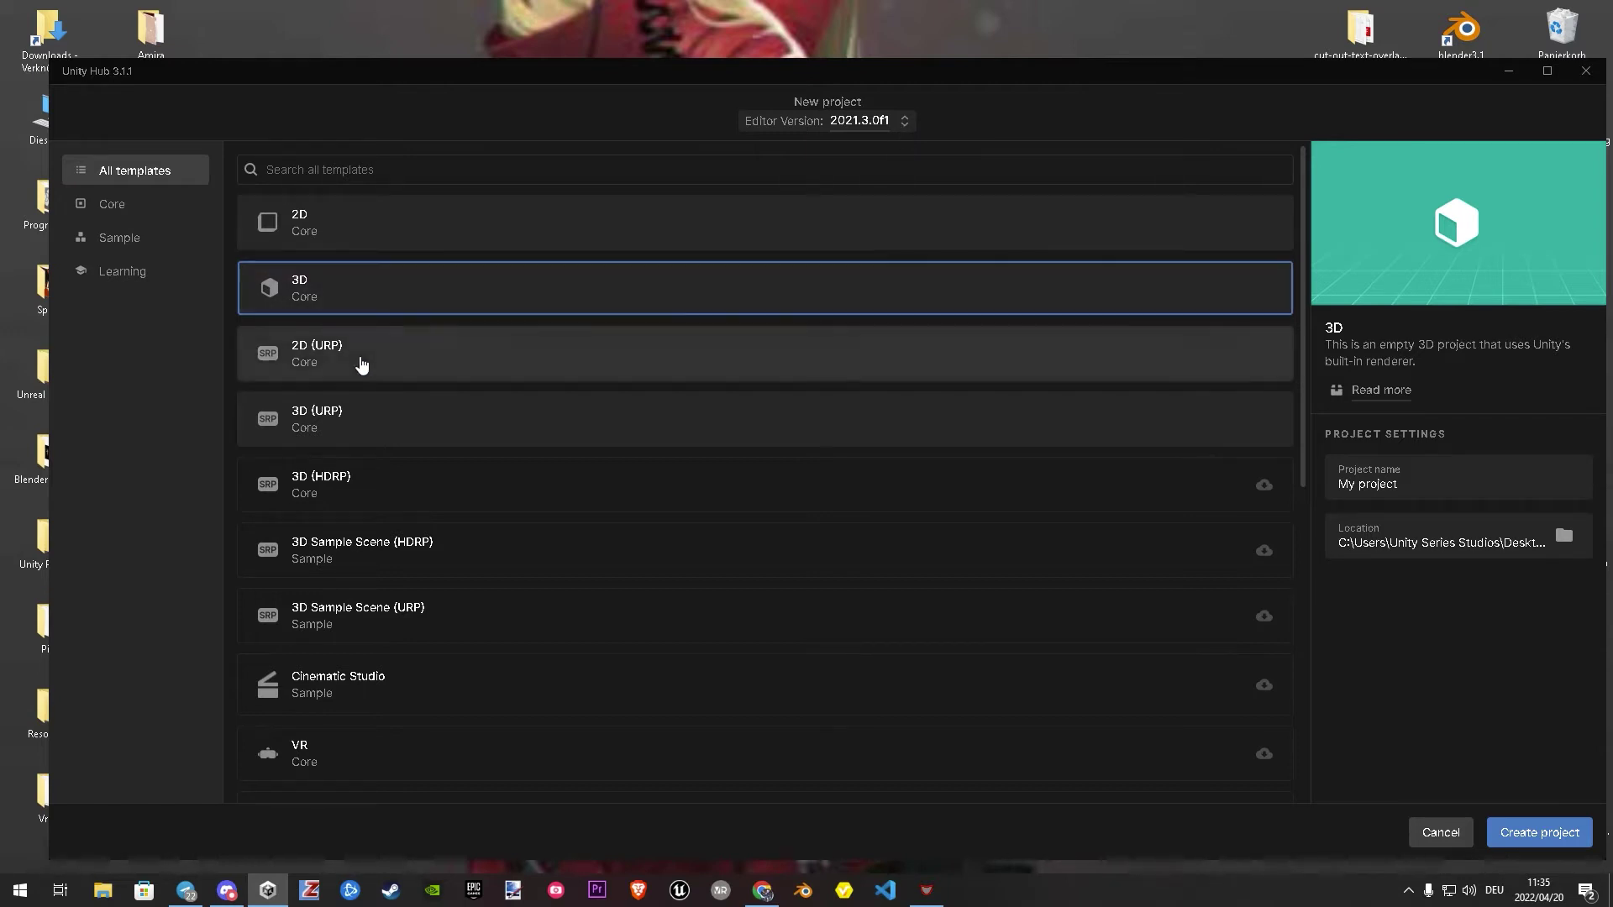
{"action": "left_click", "coordinate": [615, 439]}
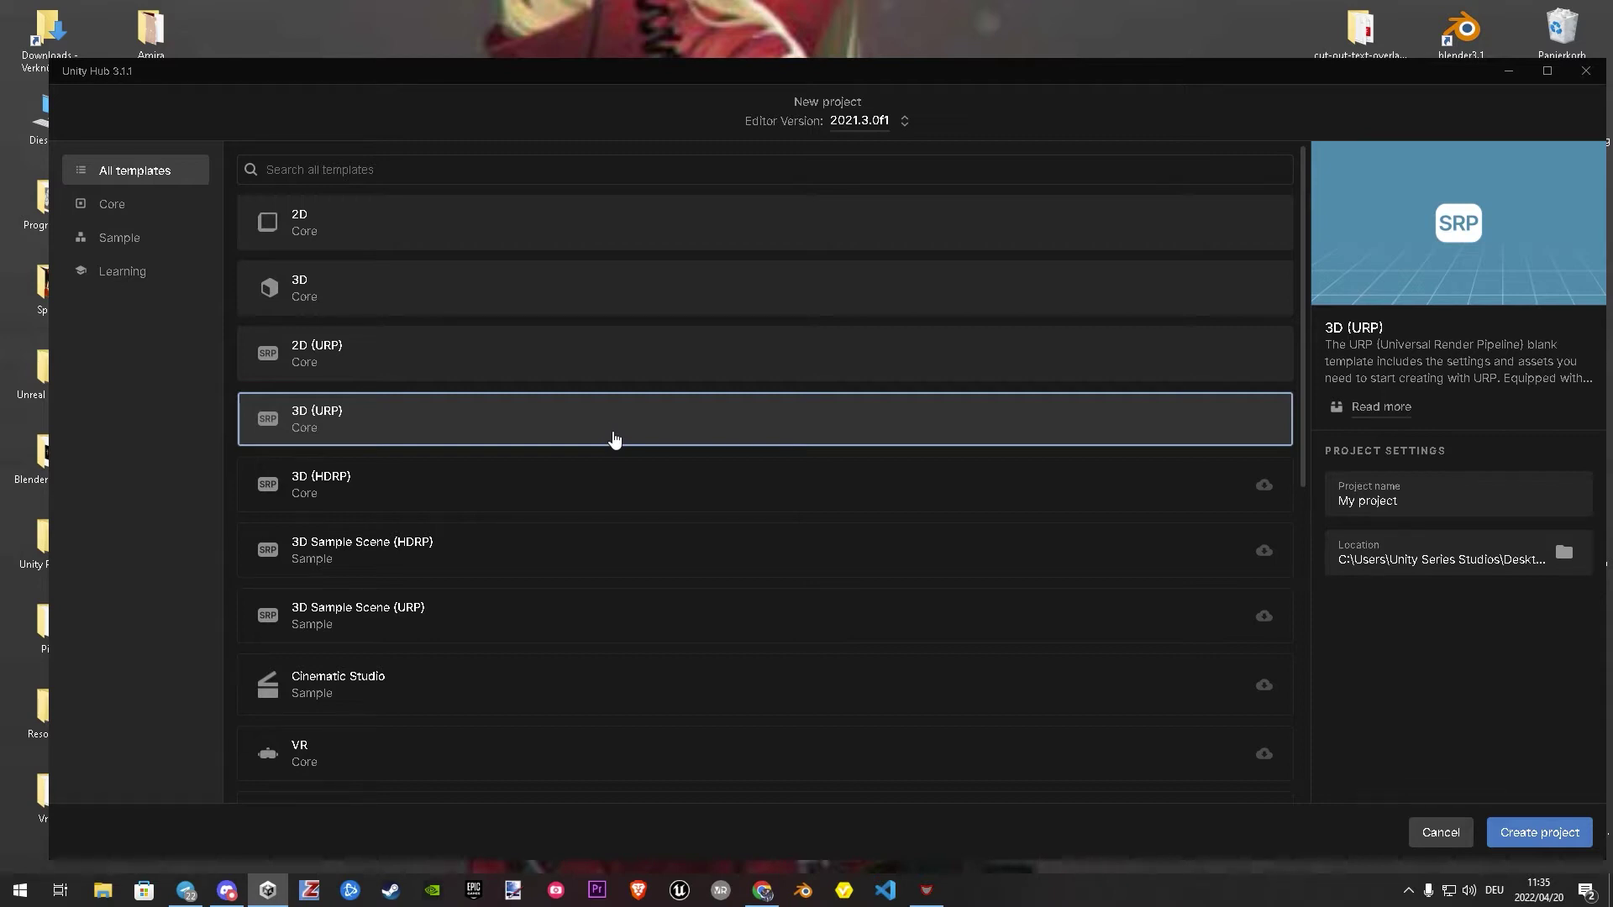
{"action": "key", "text": "Tab"}
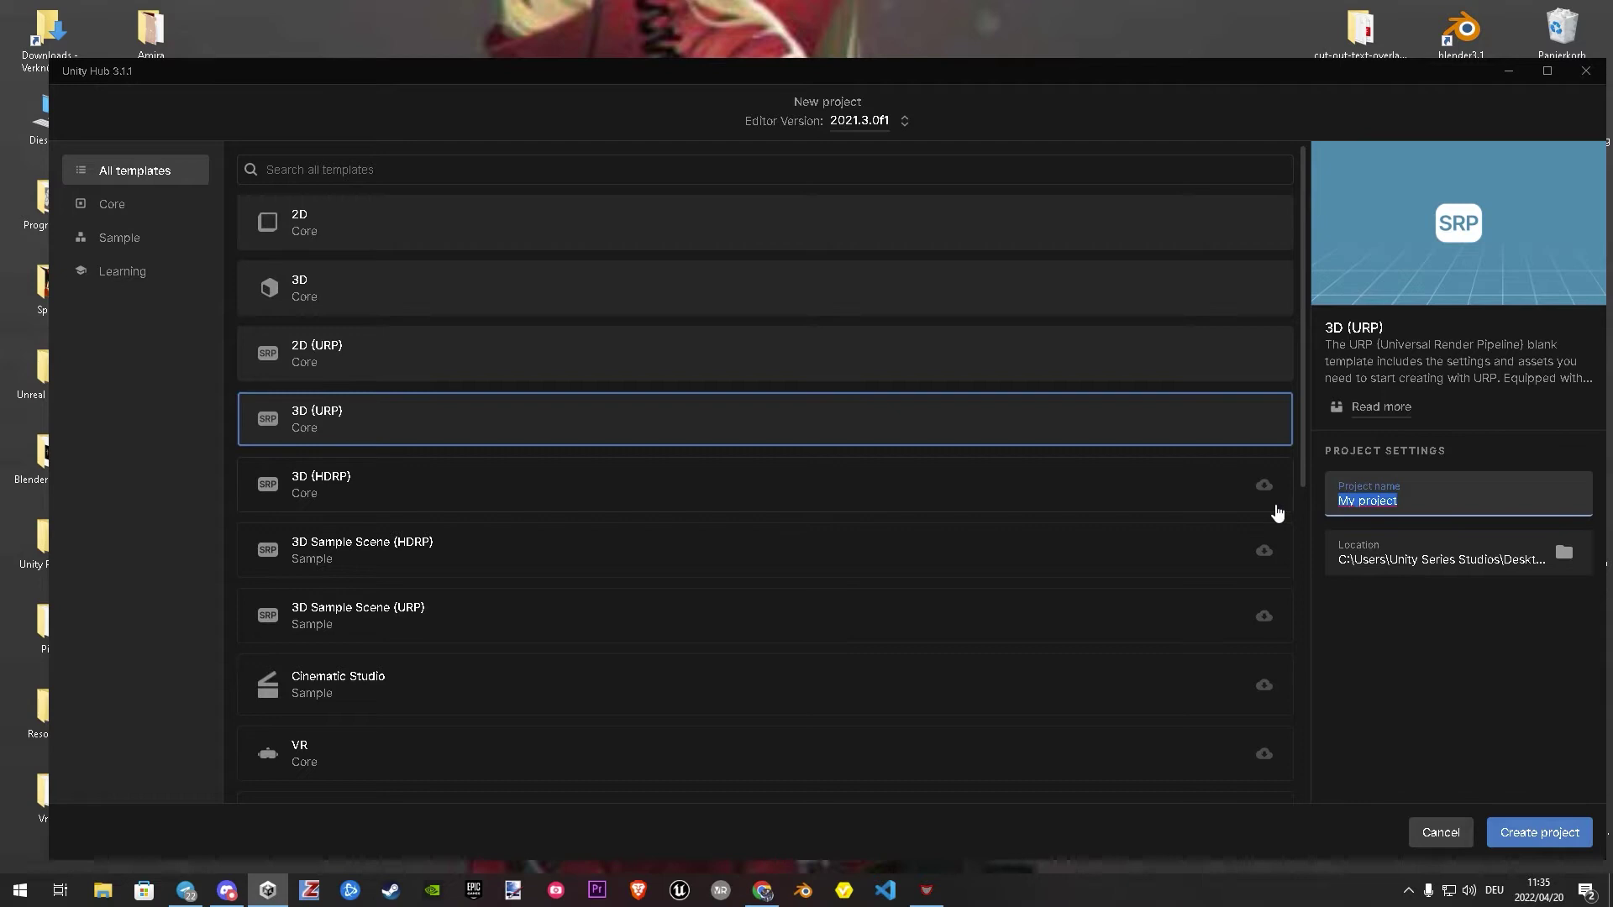
{"action": "type", "text": "Tutorial Season 2"}
{"action": "left_click", "coordinate": [1539, 832]}
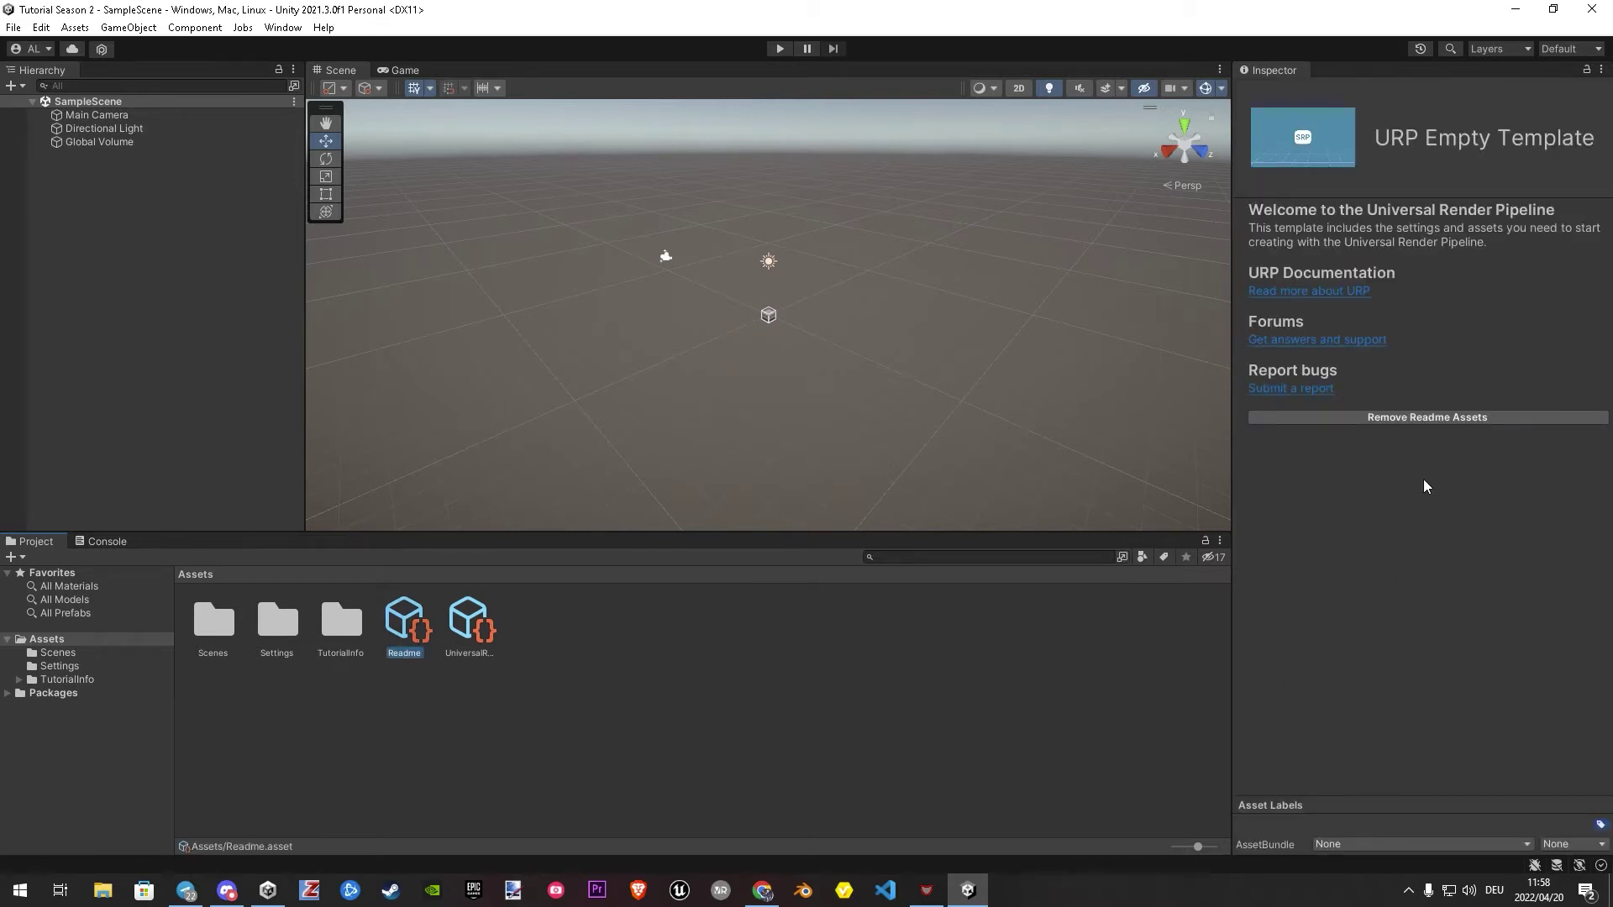
Step: Remove the Readme assets and move the UniversalRenderPipelineGlobalSettings asset into the Settings folder
{"action": "left_click", "coordinate": [1368, 417]}
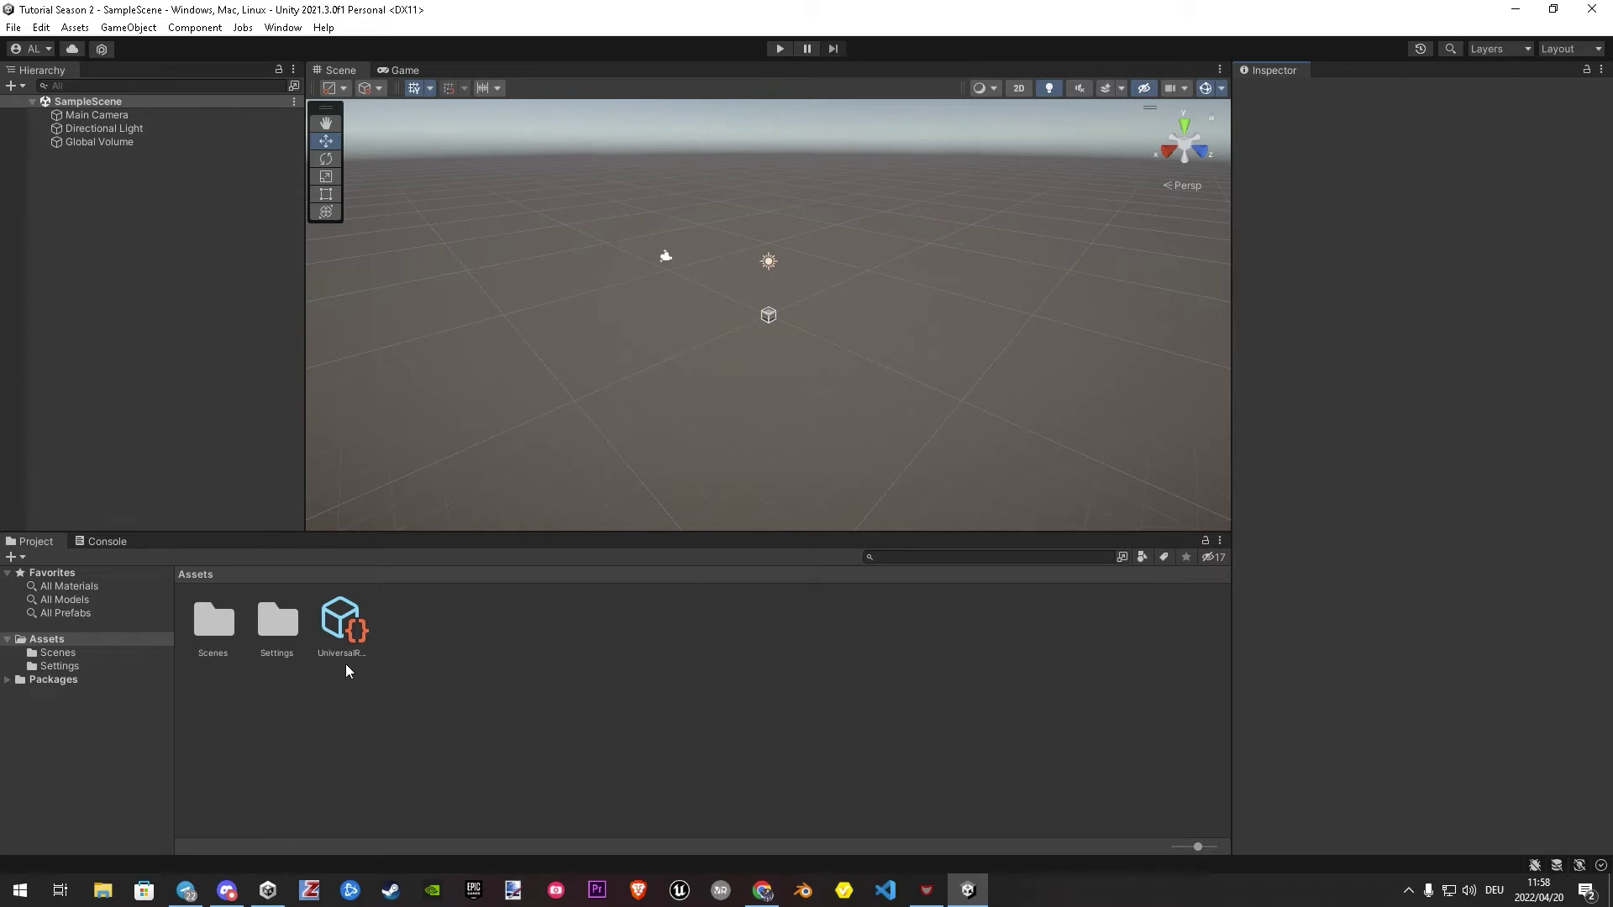
{"action": "left_click", "coordinate": [355, 643]}
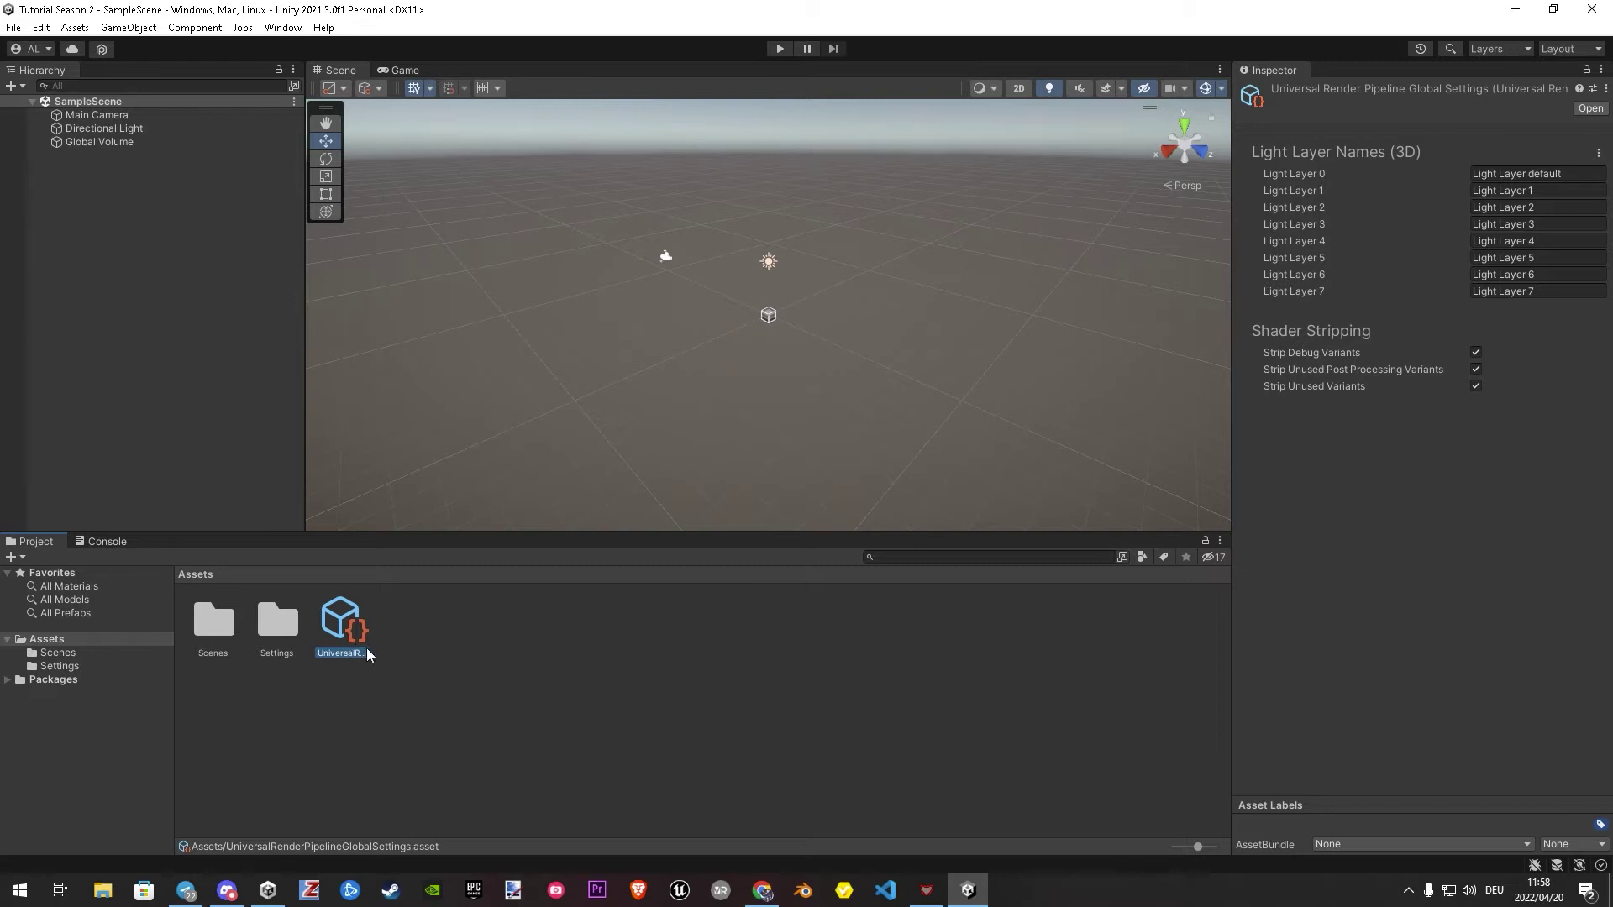
{"action": "left_click_drag", "start_coordinate": [339, 638], "coordinate": [270, 628]}
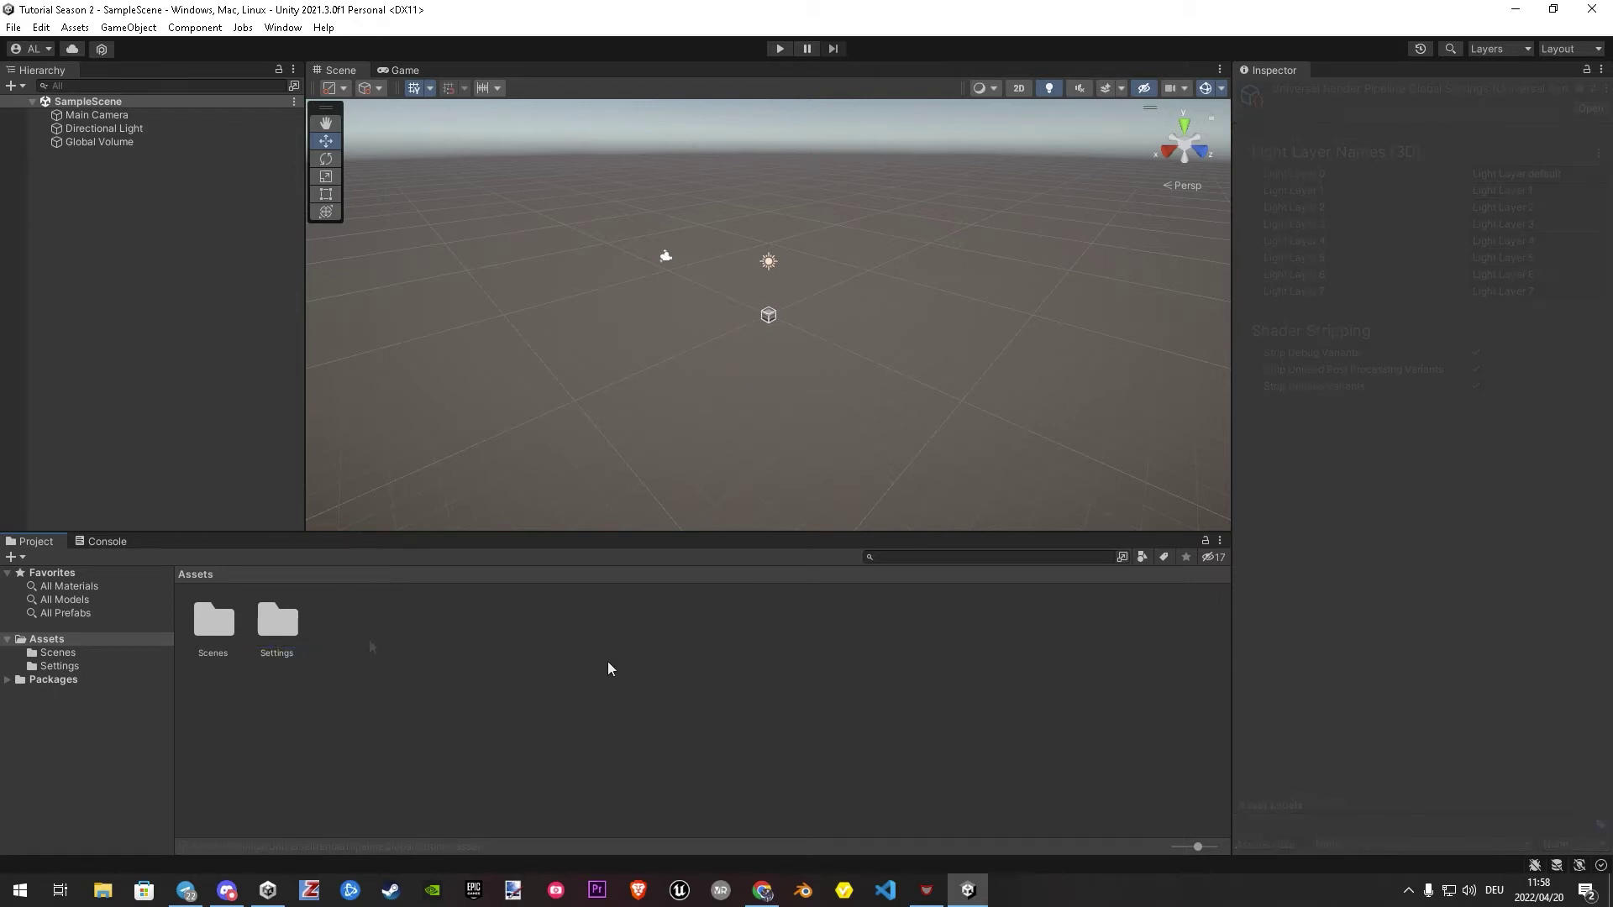
Step: In the project's Editor settings, set the Unity Remote compression to PNG and enable Parallel Import
{"action": "left_click", "coordinate": [40, 27]}
{"action": "left_click", "coordinate": [160, 561]}
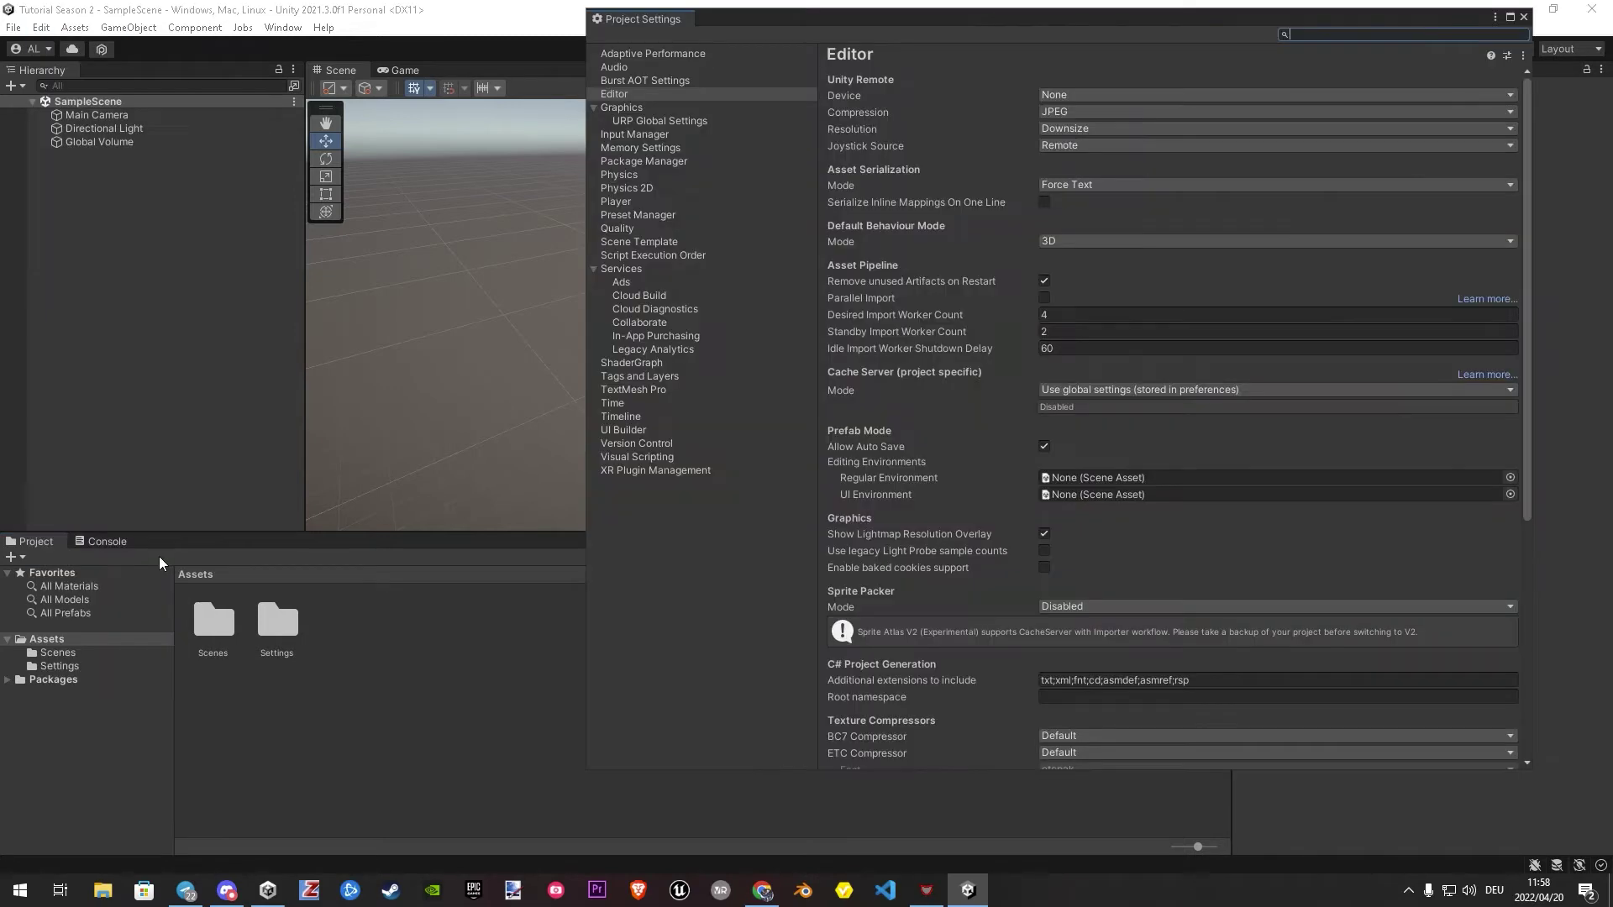
{"action": "left_click_drag", "start_coordinate": [966, 18], "coordinate": [725, 49]}
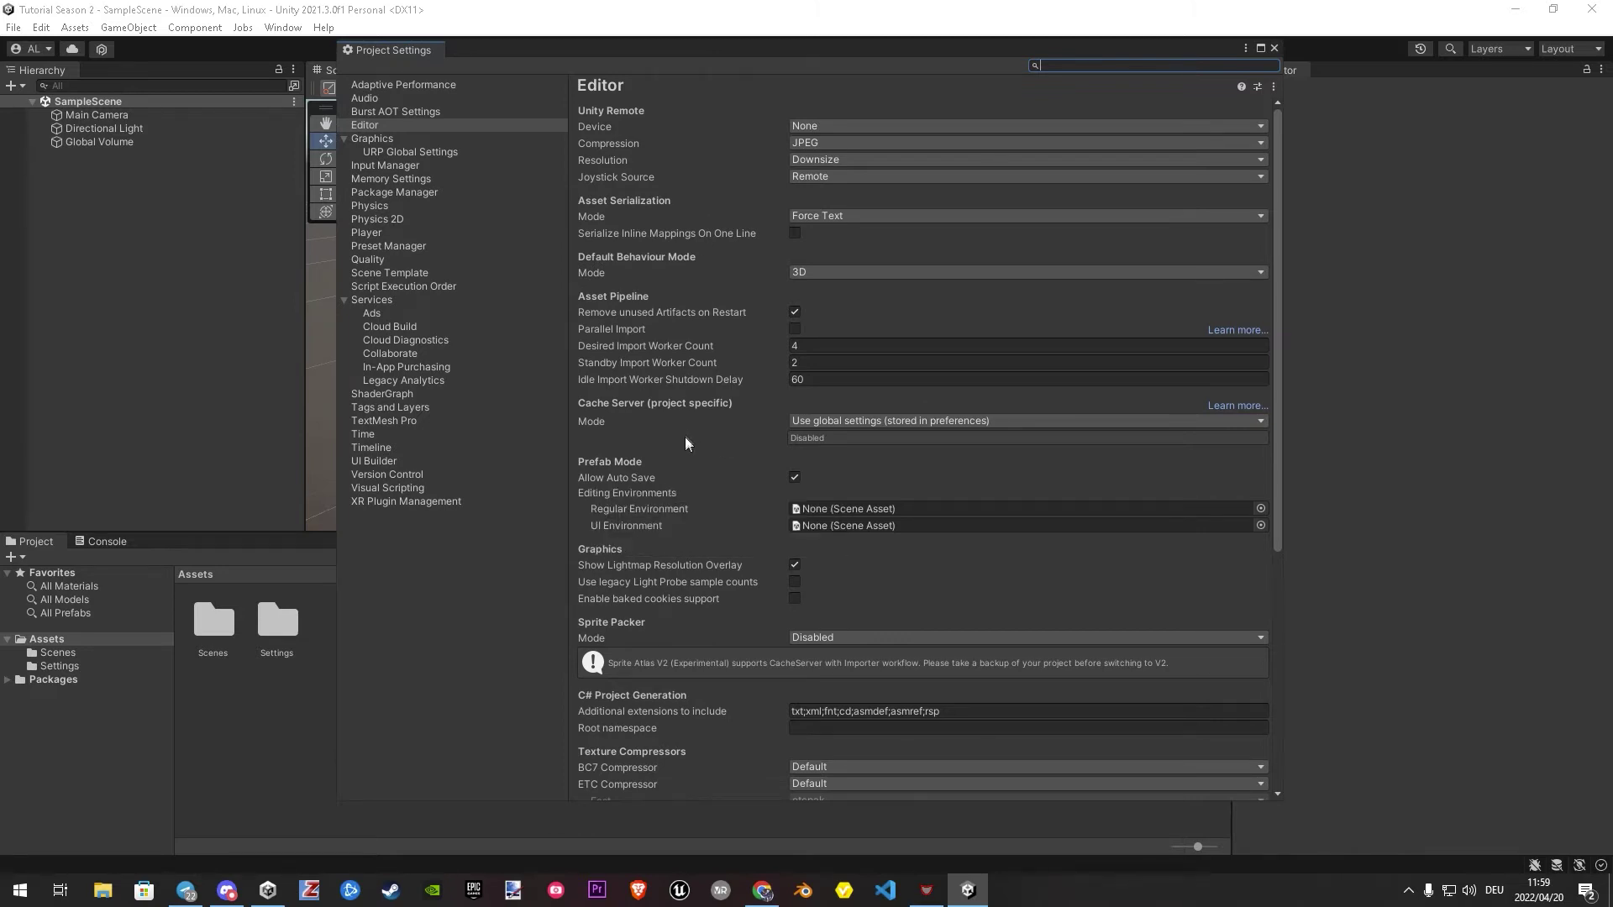
{"action": "left_click", "coordinate": [843, 142]}
{"action": "left_click", "coordinate": [839, 176]}
{"action": "mouse_move", "coordinate": [659, 329]}
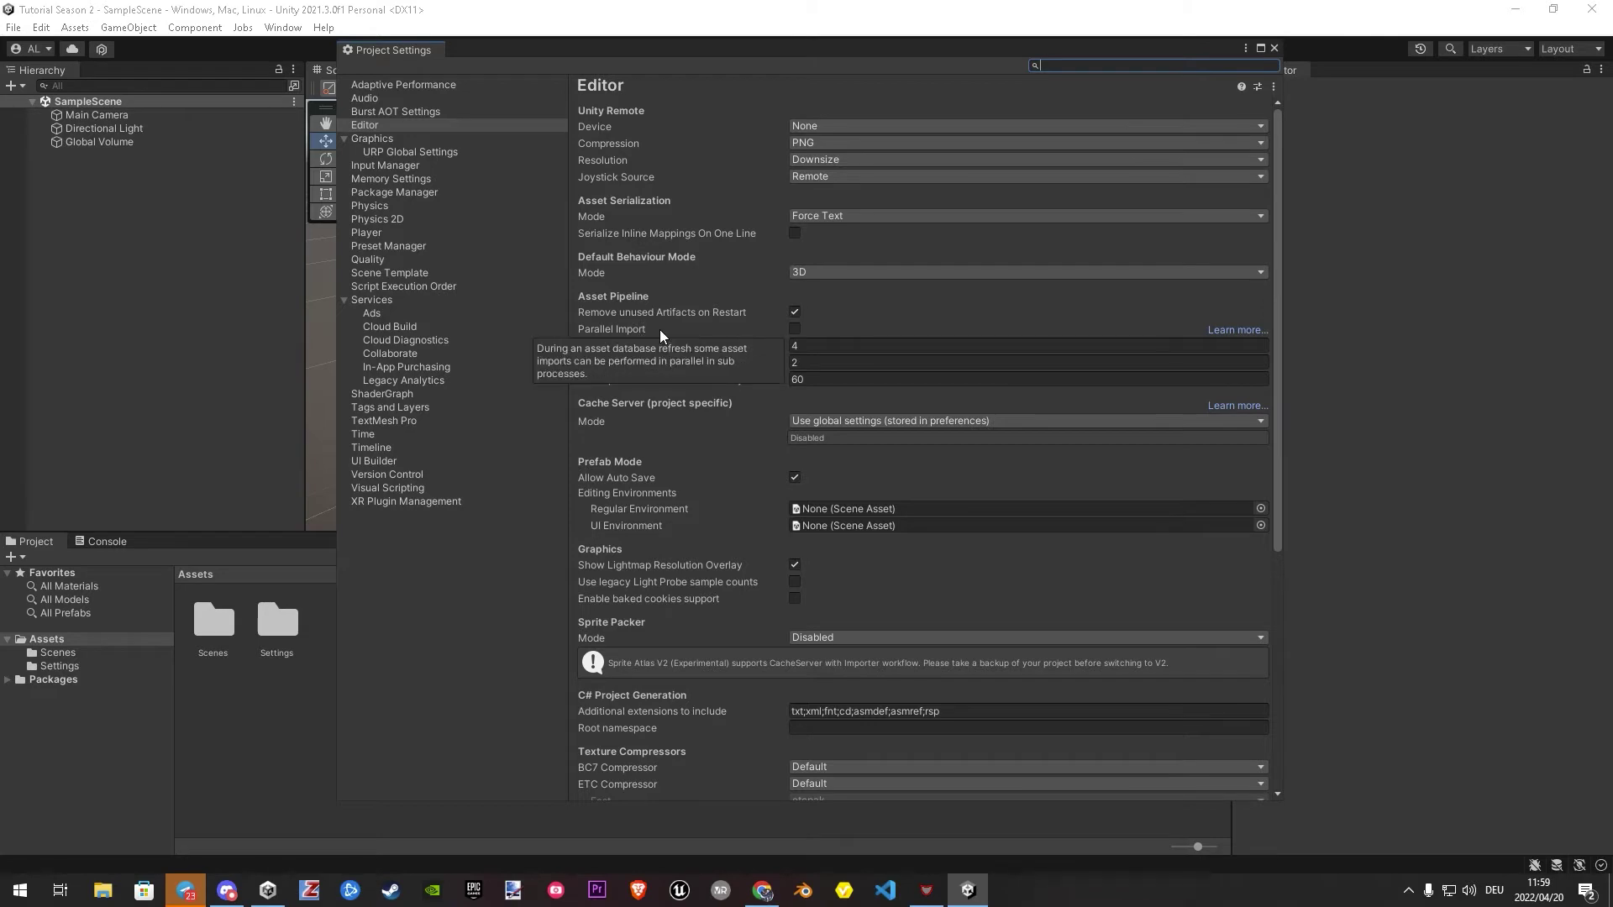
{"action": "left_click", "coordinate": [795, 329]}
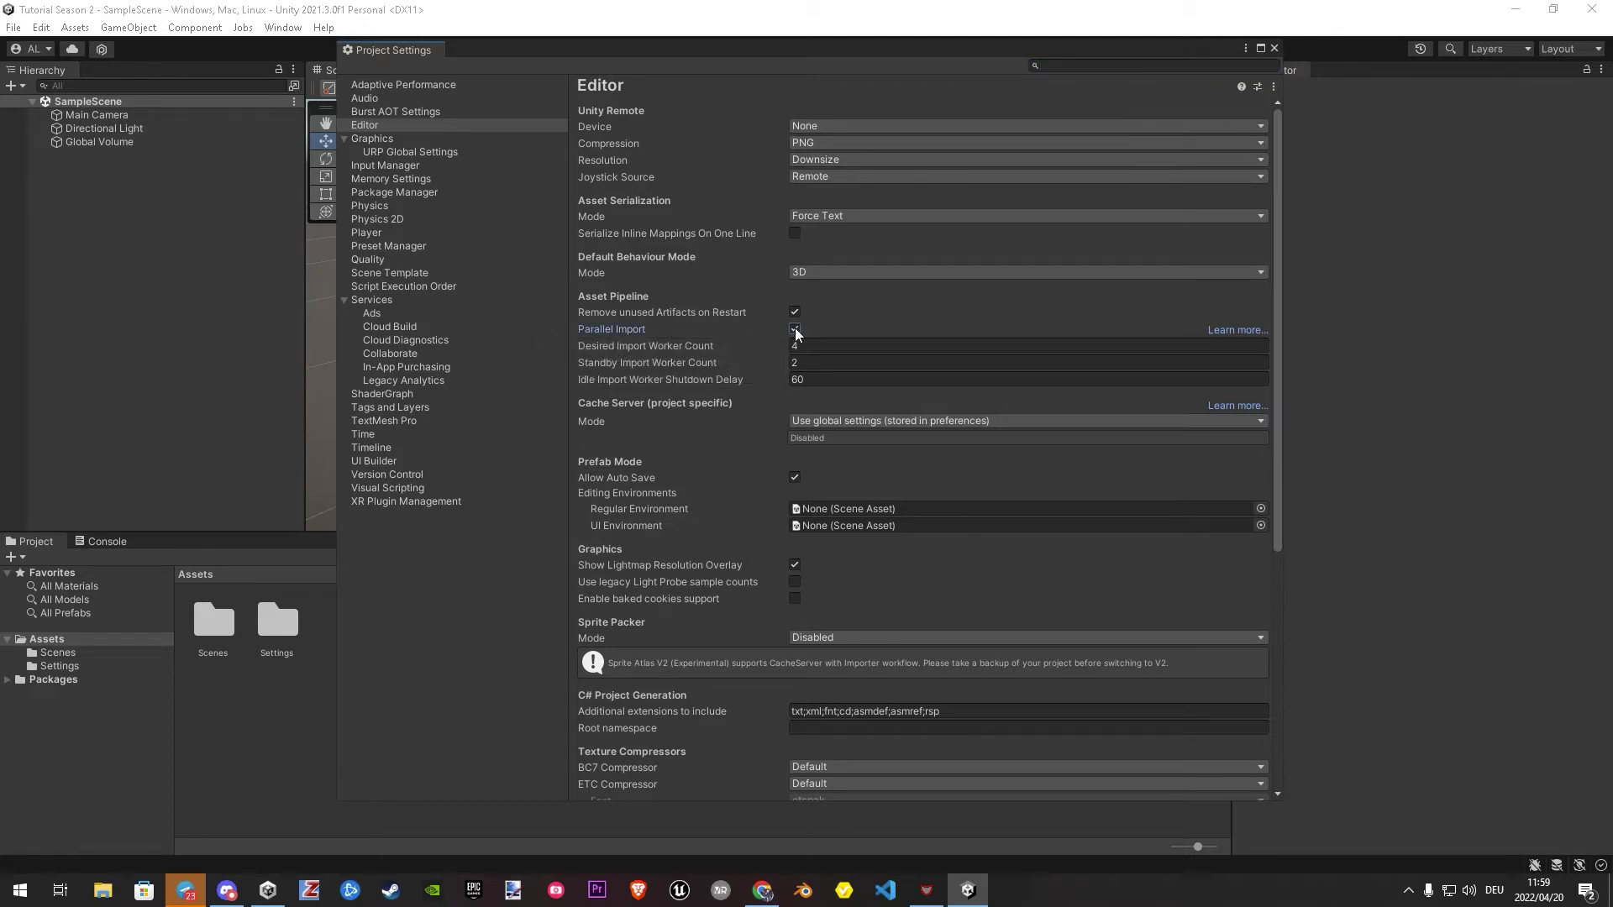
Step: Change the Scripting Backend in the Configuration section of the Player settings and close the Project Settings
{"action": "left_click", "coordinate": [370, 235]}
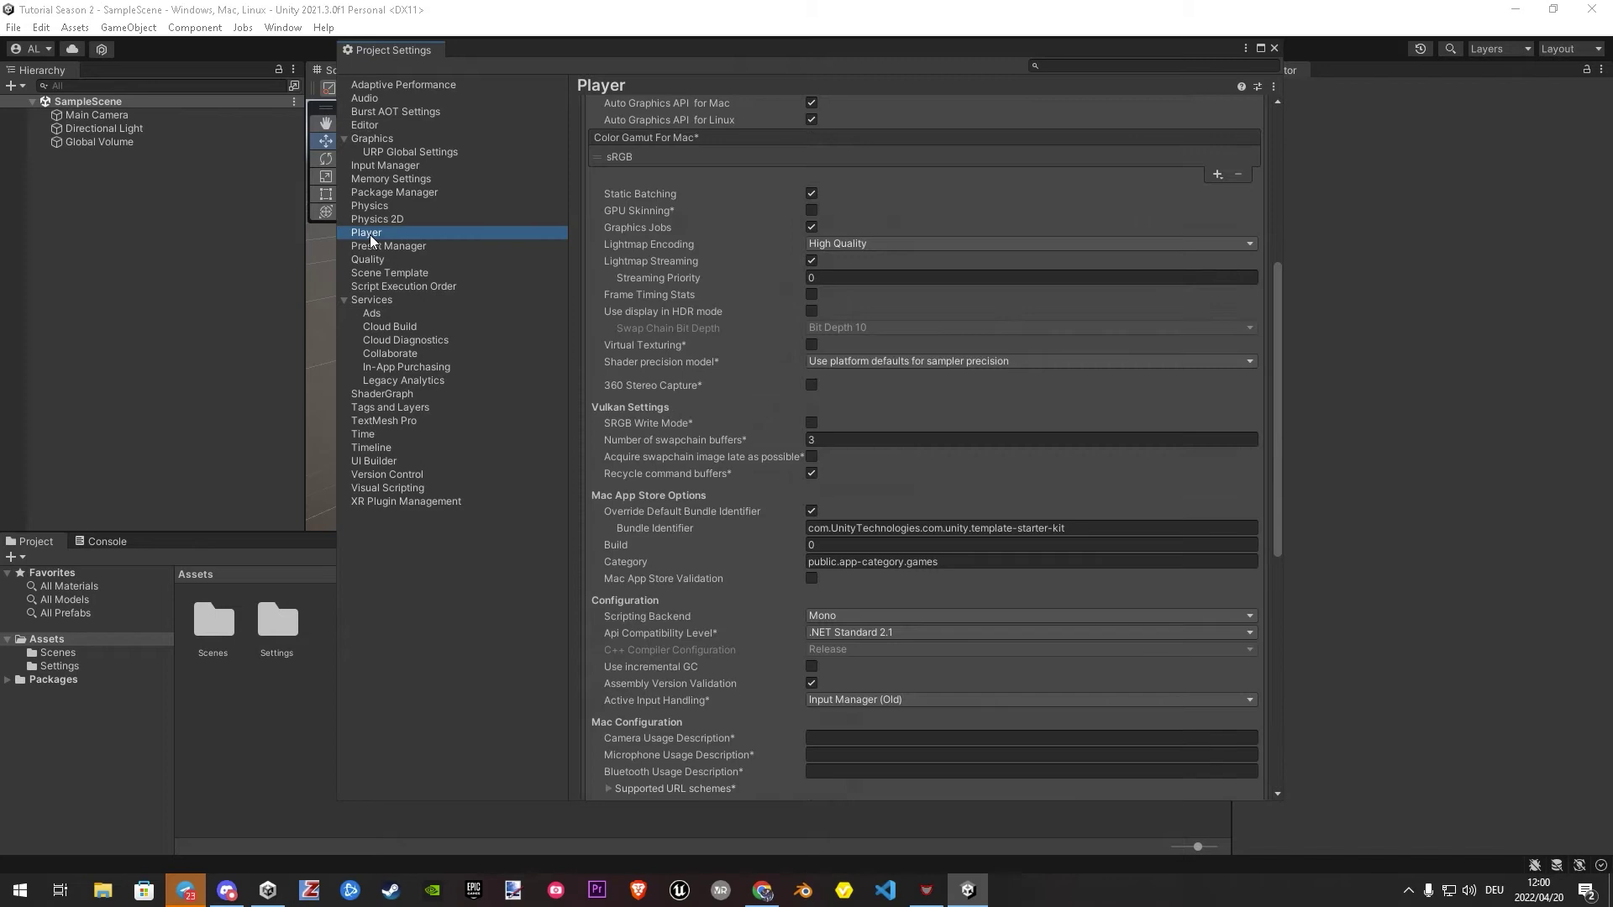
{"action": "scroll", "coordinate": [733, 416], "scroll_direction": "up", "scroll_amount": 5}
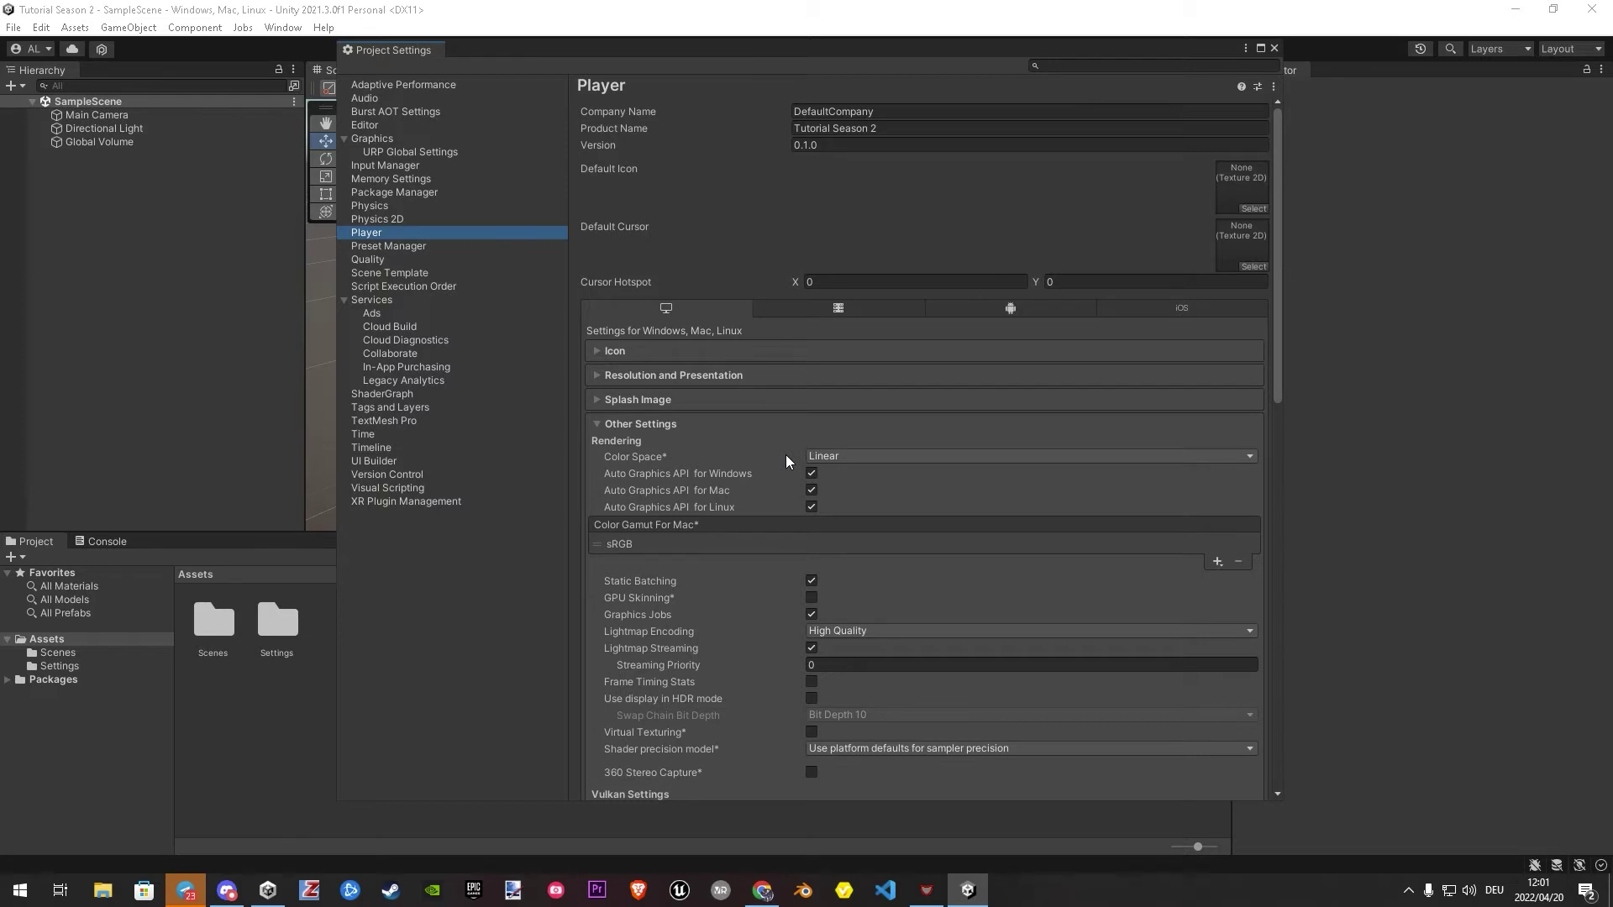
{"action": "scroll", "coordinate": [768, 593], "scroll_direction": "down", "scroll_amount": 9}
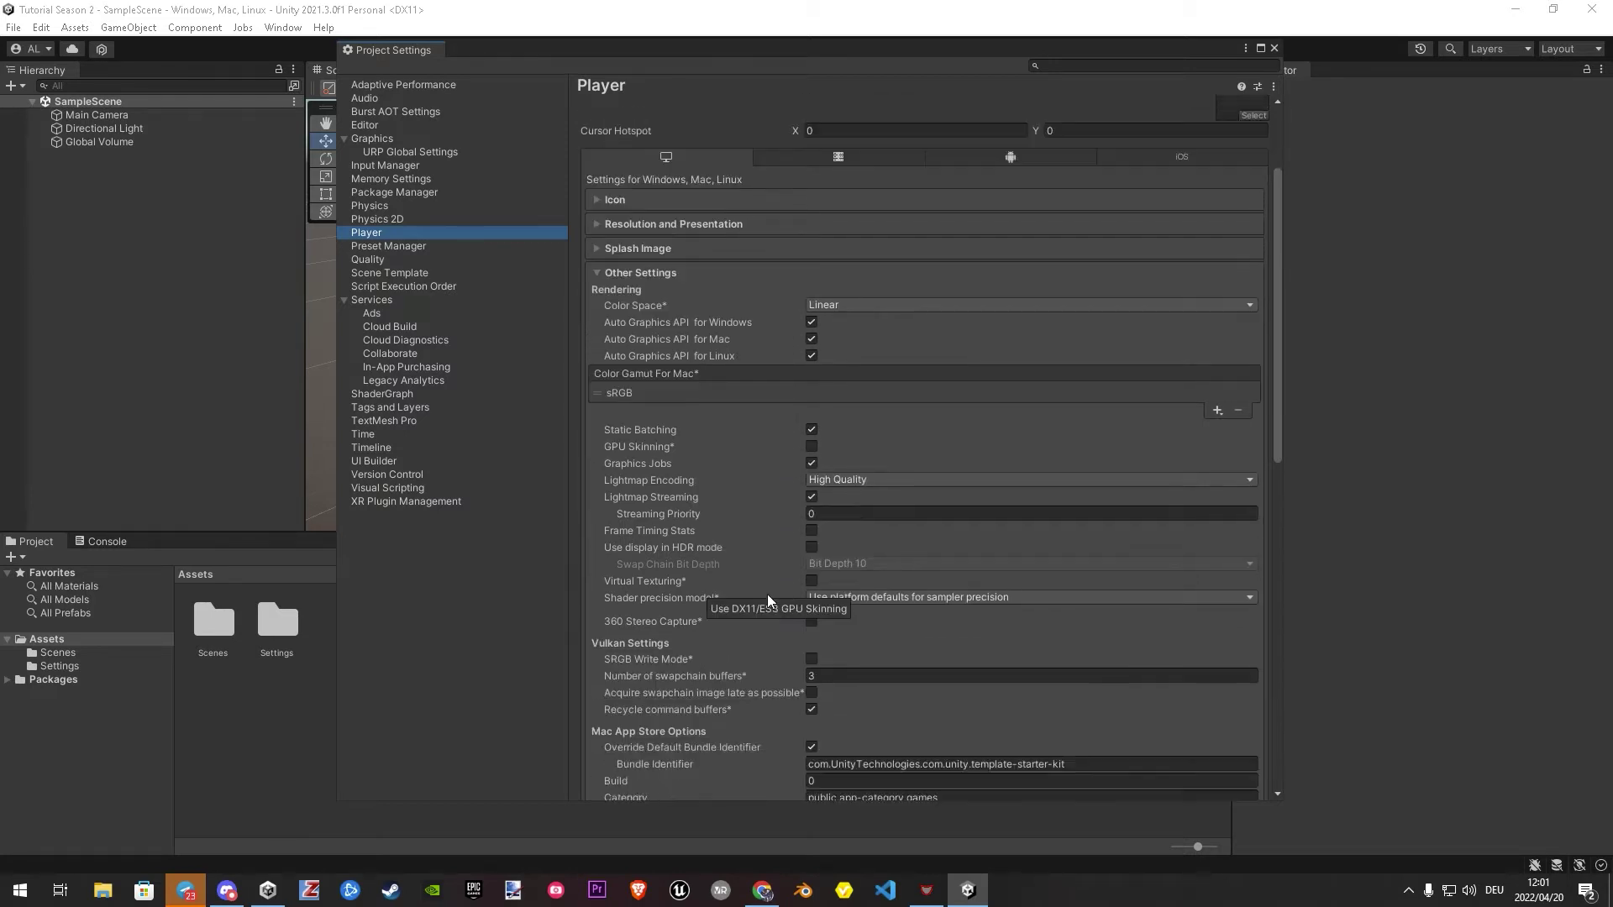
{"action": "scroll", "coordinate": [768, 593], "scroll_direction": "down", "scroll_amount": 3}
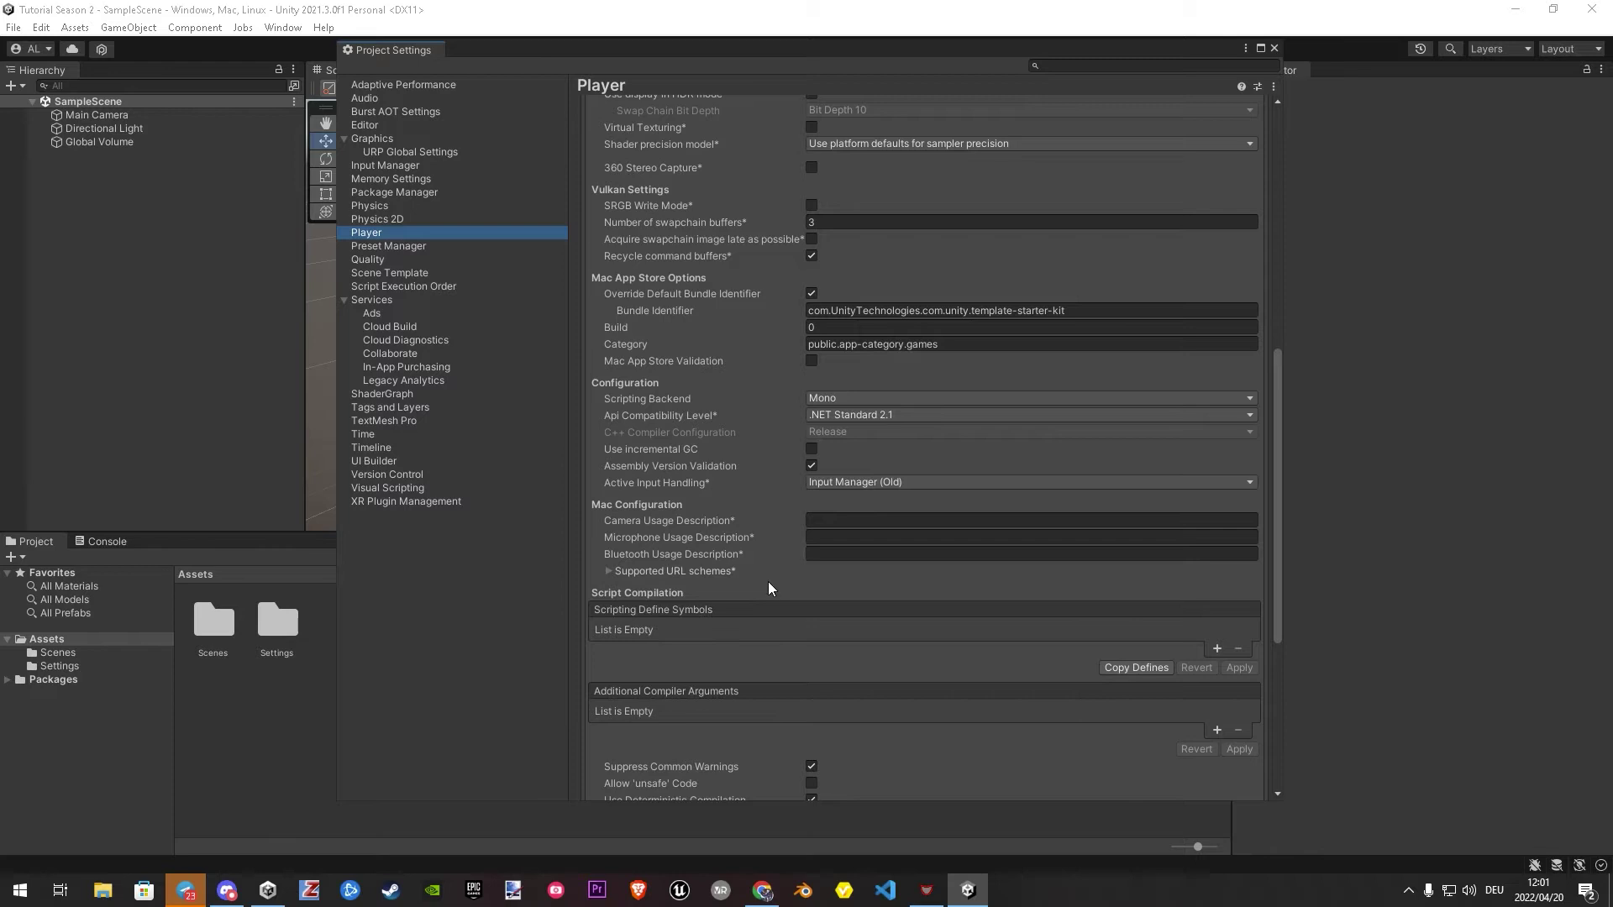
{"action": "left_click", "coordinate": [840, 398]}
{"action": "left_click", "coordinate": [842, 437]}
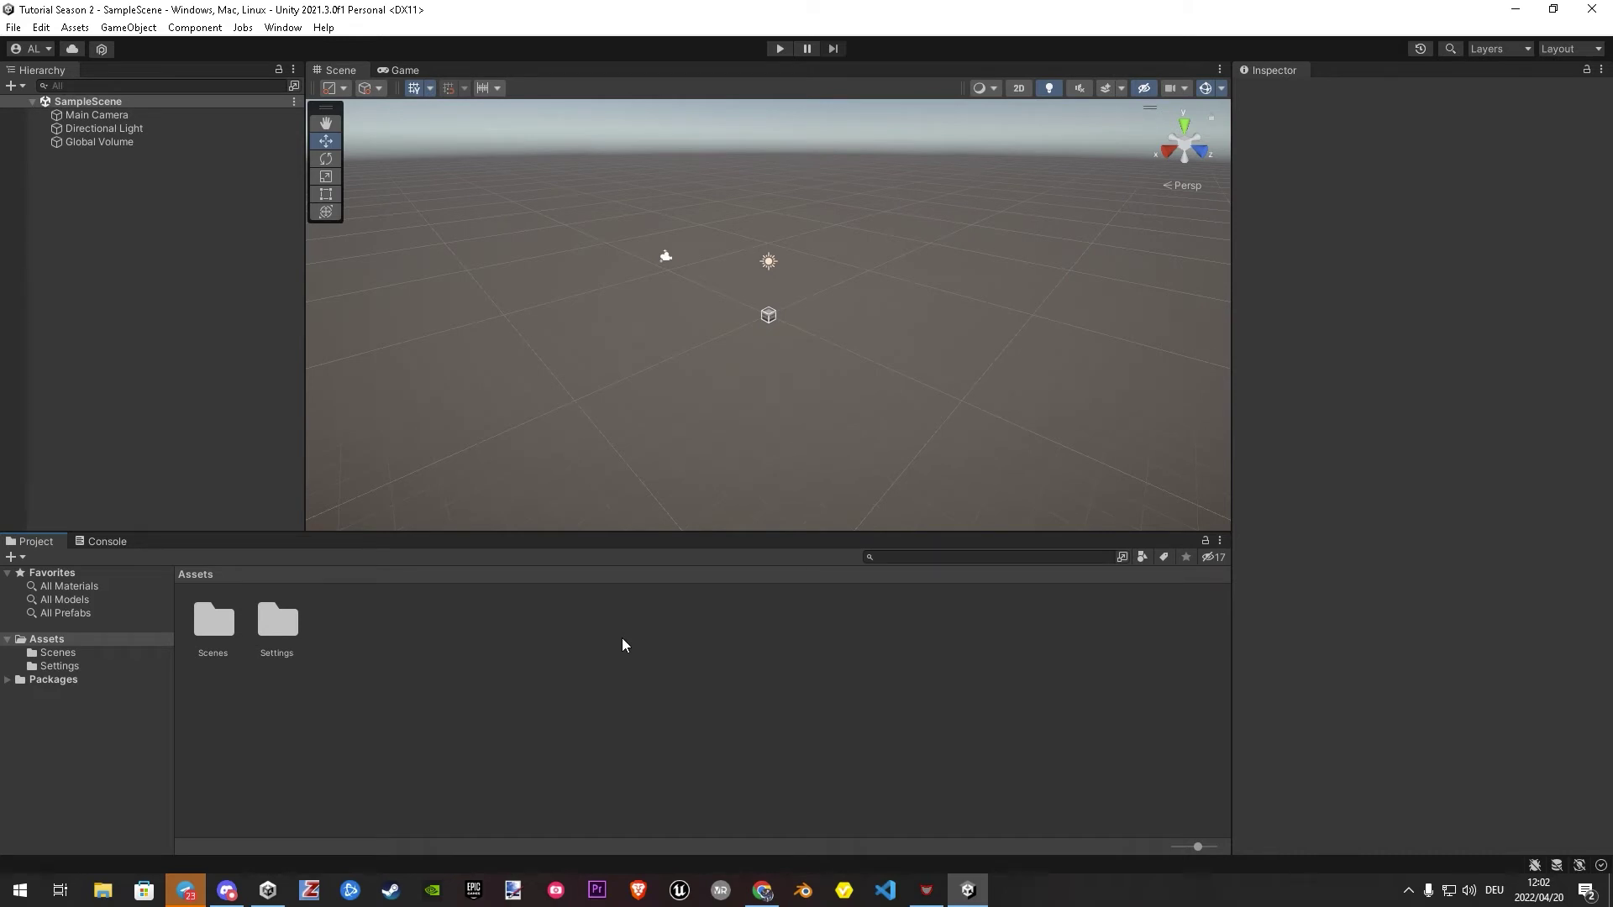
Step: Open the Package Manager docked beside the Game view and set its package source to My Assets
{"action": "left_click", "coordinate": [282, 27]}
{"action": "mouse_move", "coordinate": [285, 49]}
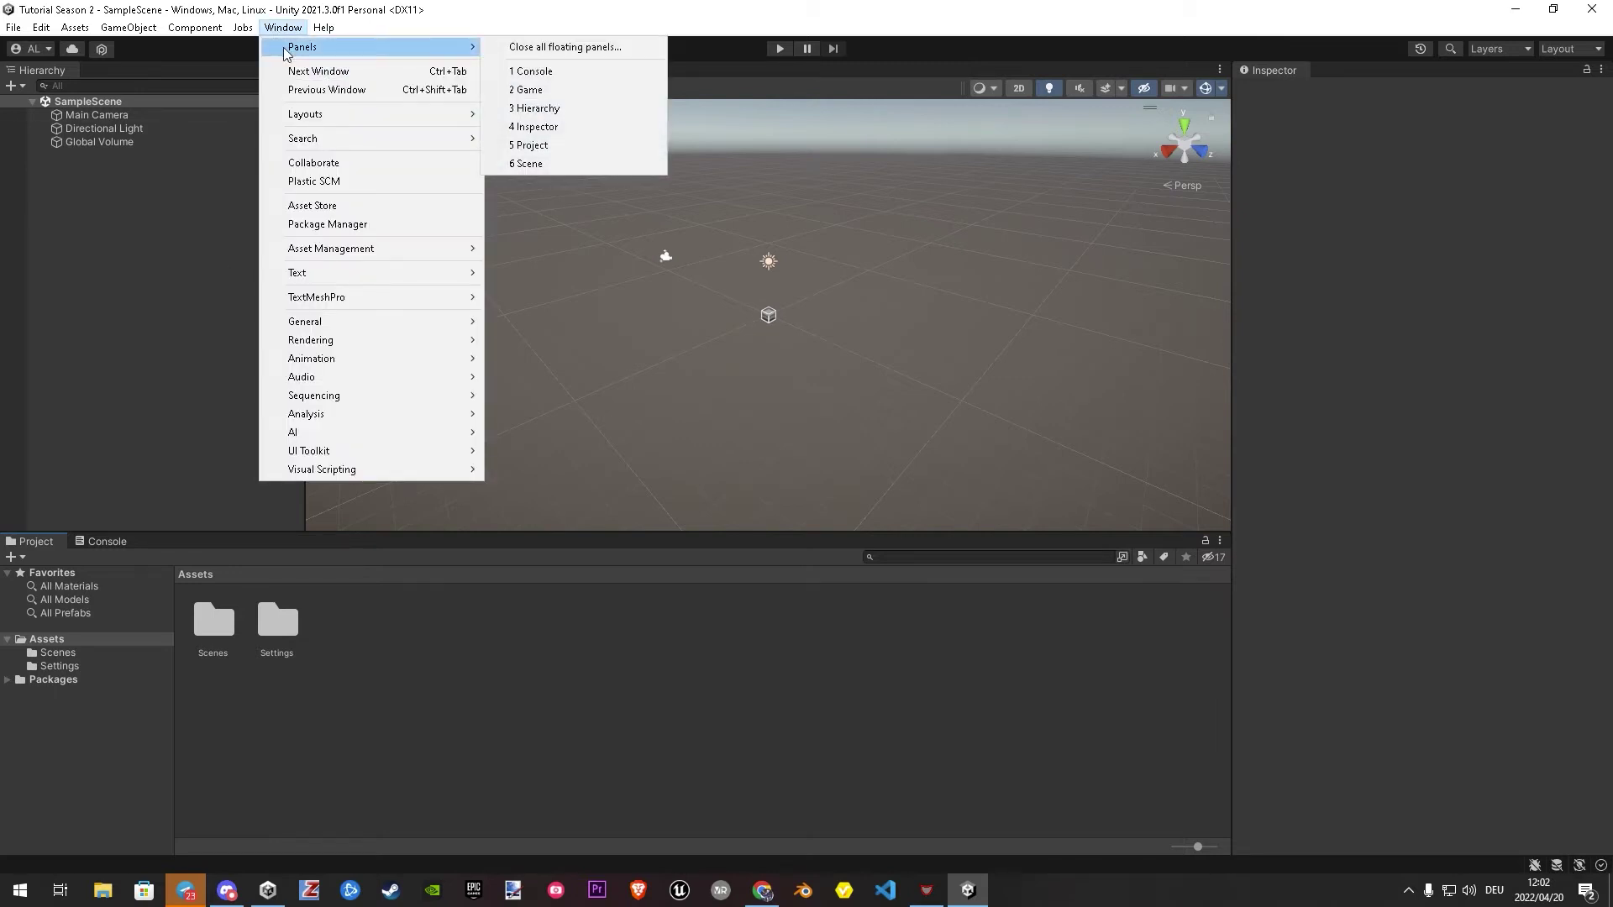
{"action": "left_click", "coordinate": [336, 225]}
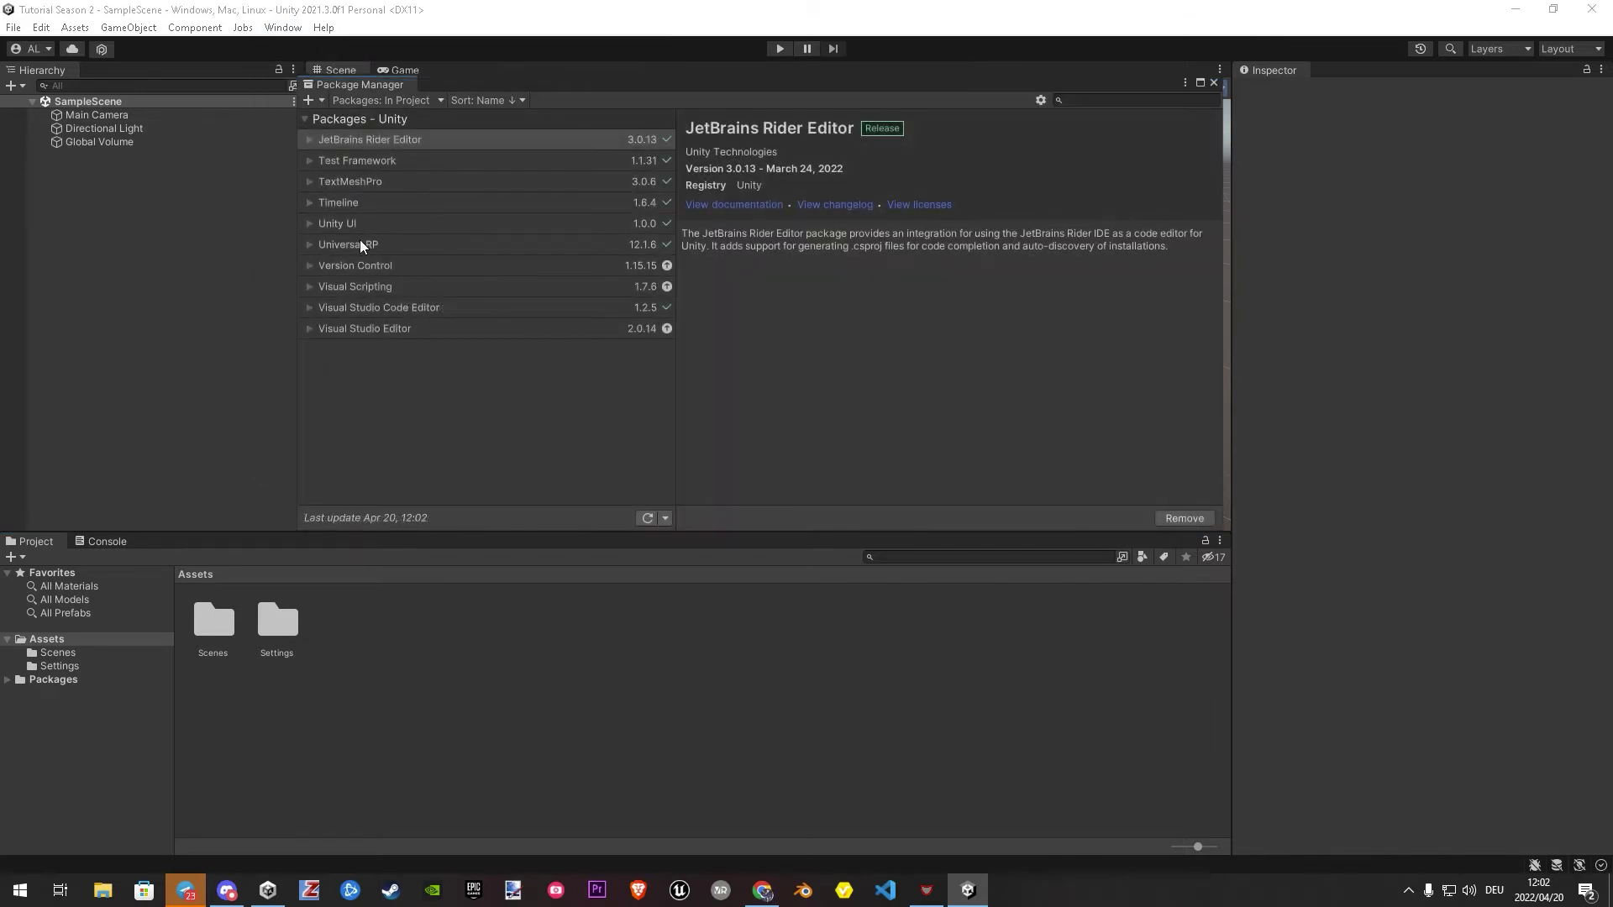
{"action": "left_click_drag", "start_coordinate": [366, 88], "coordinate": [487, 67]}
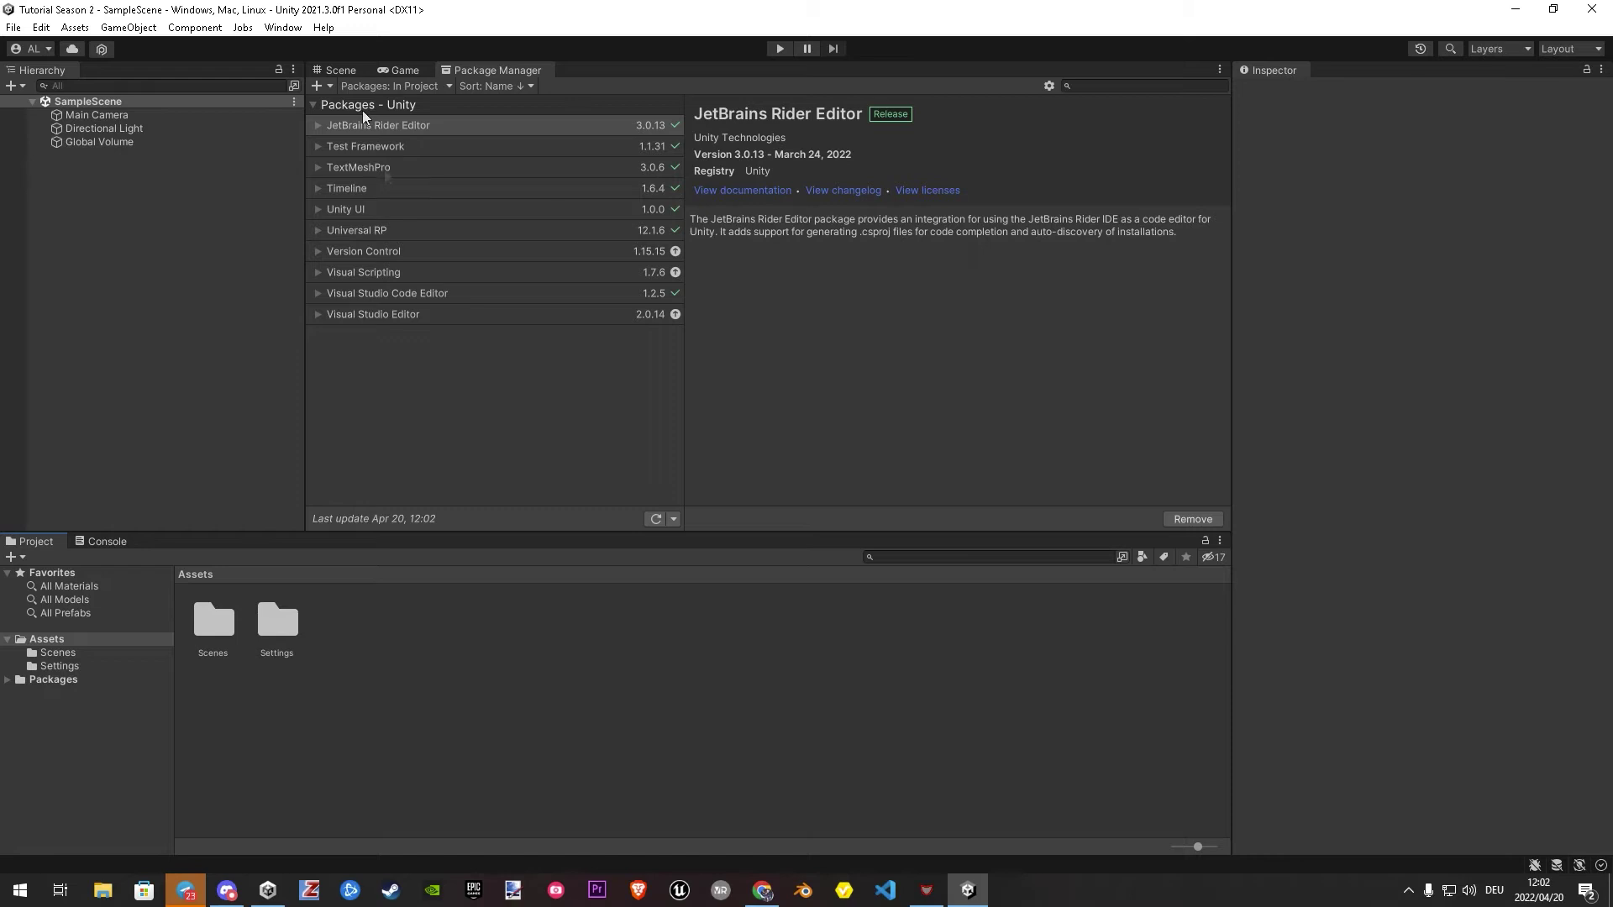
{"action": "left_click", "coordinate": [399, 88]}
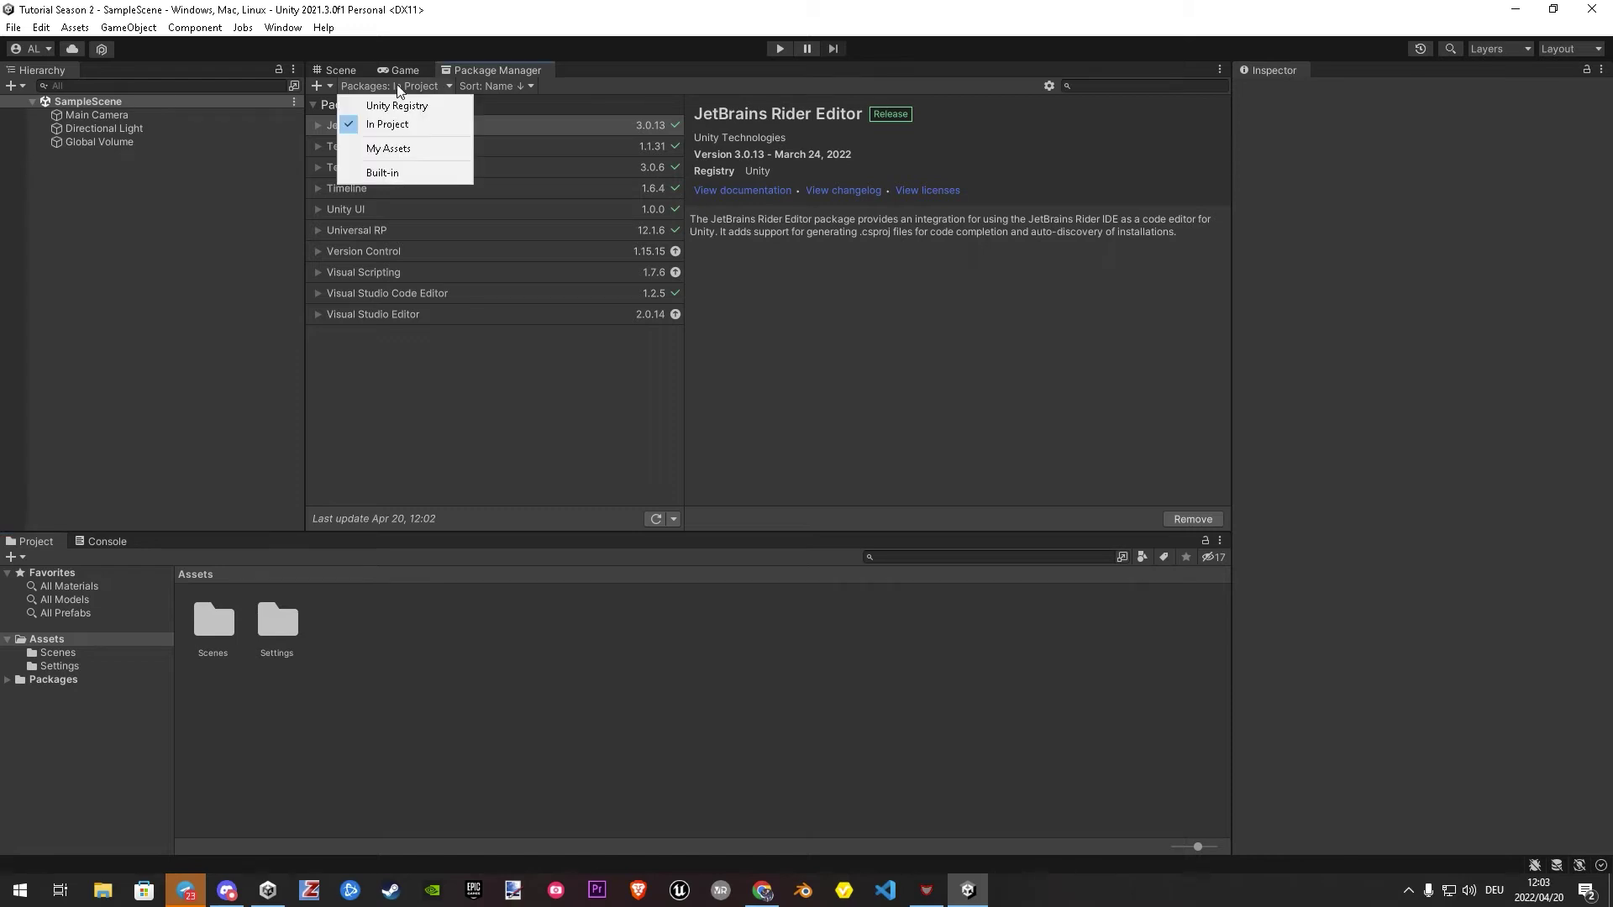
{"action": "left_click", "coordinate": [395, 150]}
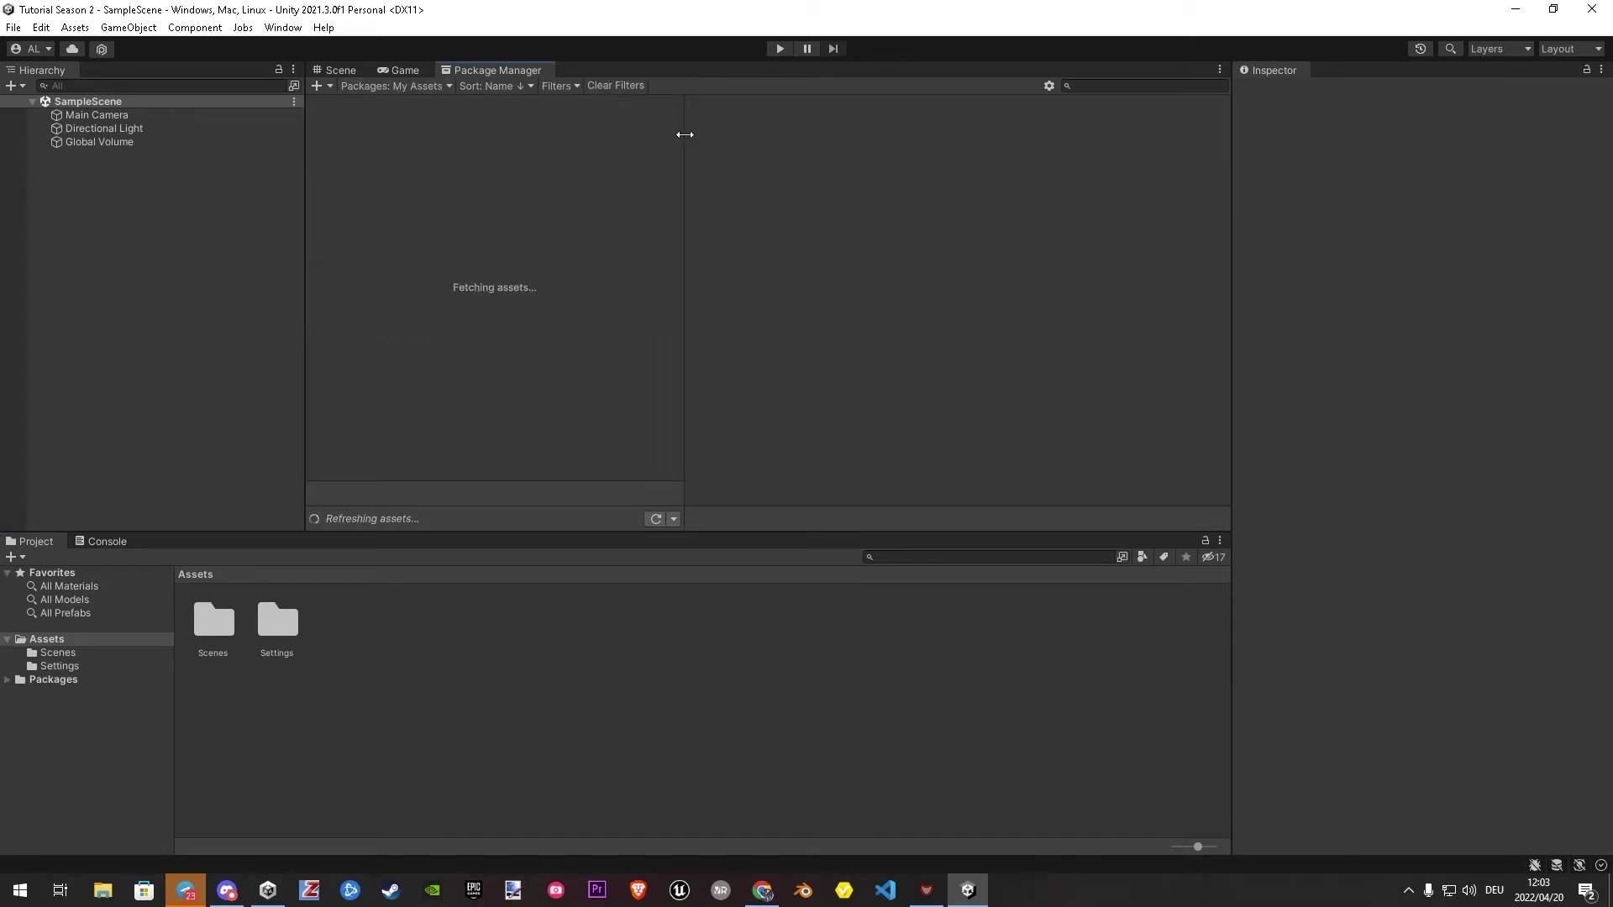
Step: Search for "creat" and start importing Game Creator 2, installing its package dependencies and enabling the new input system backends
{"action": "left_click", "coordinate": [1103, 85]}
{"action": "type", "text": "creat"}
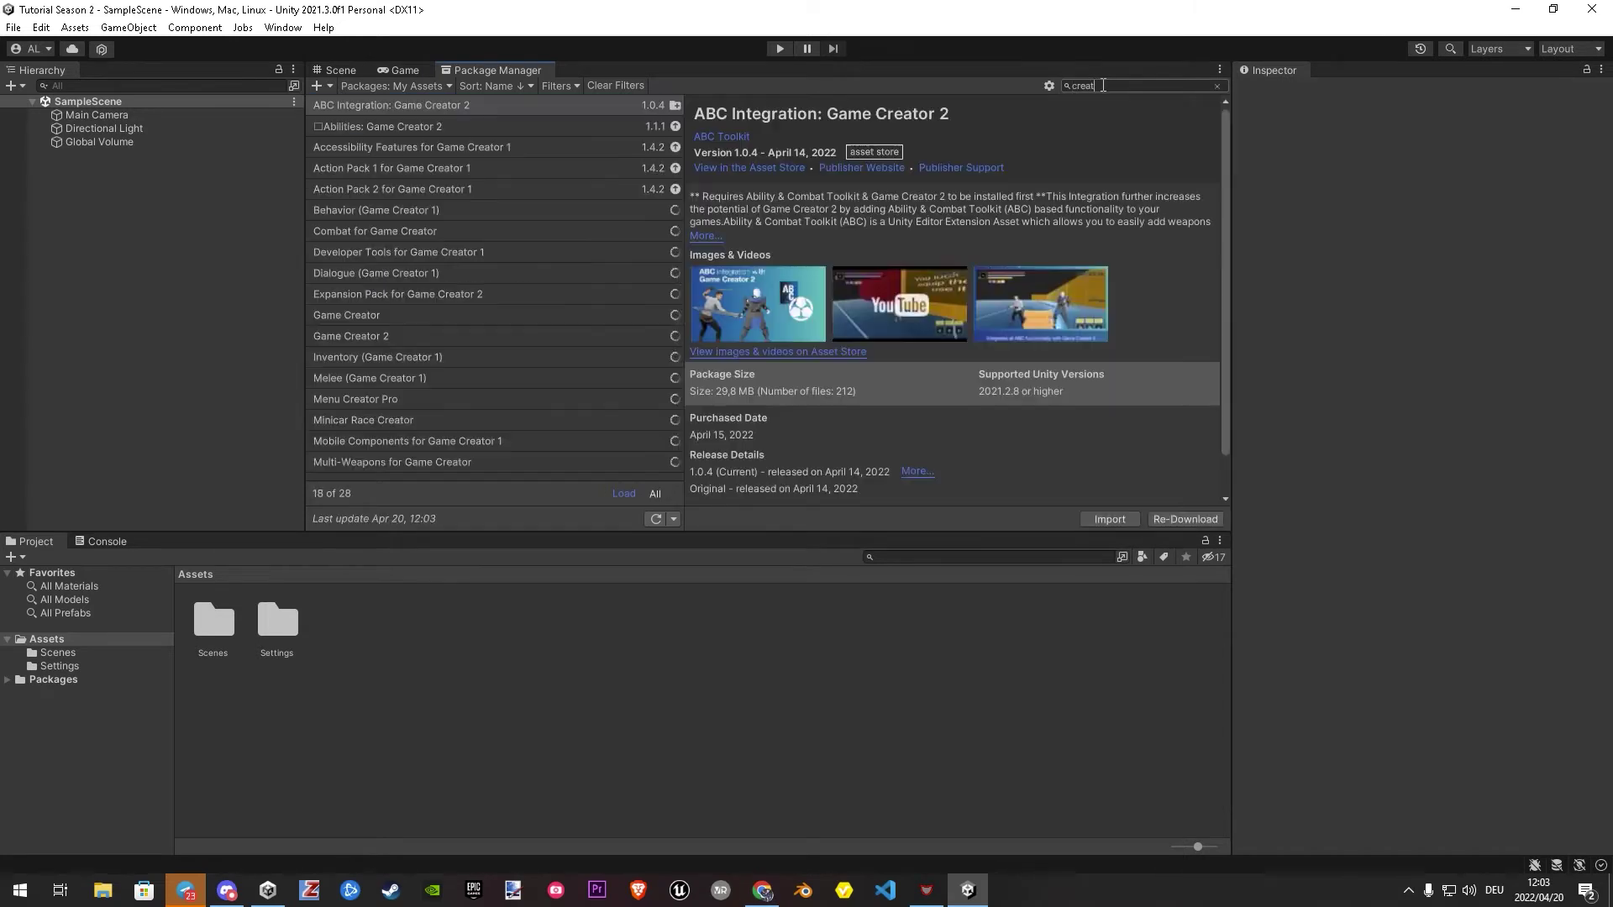
{"action": "left_click", "coordinate": [377, 335]}
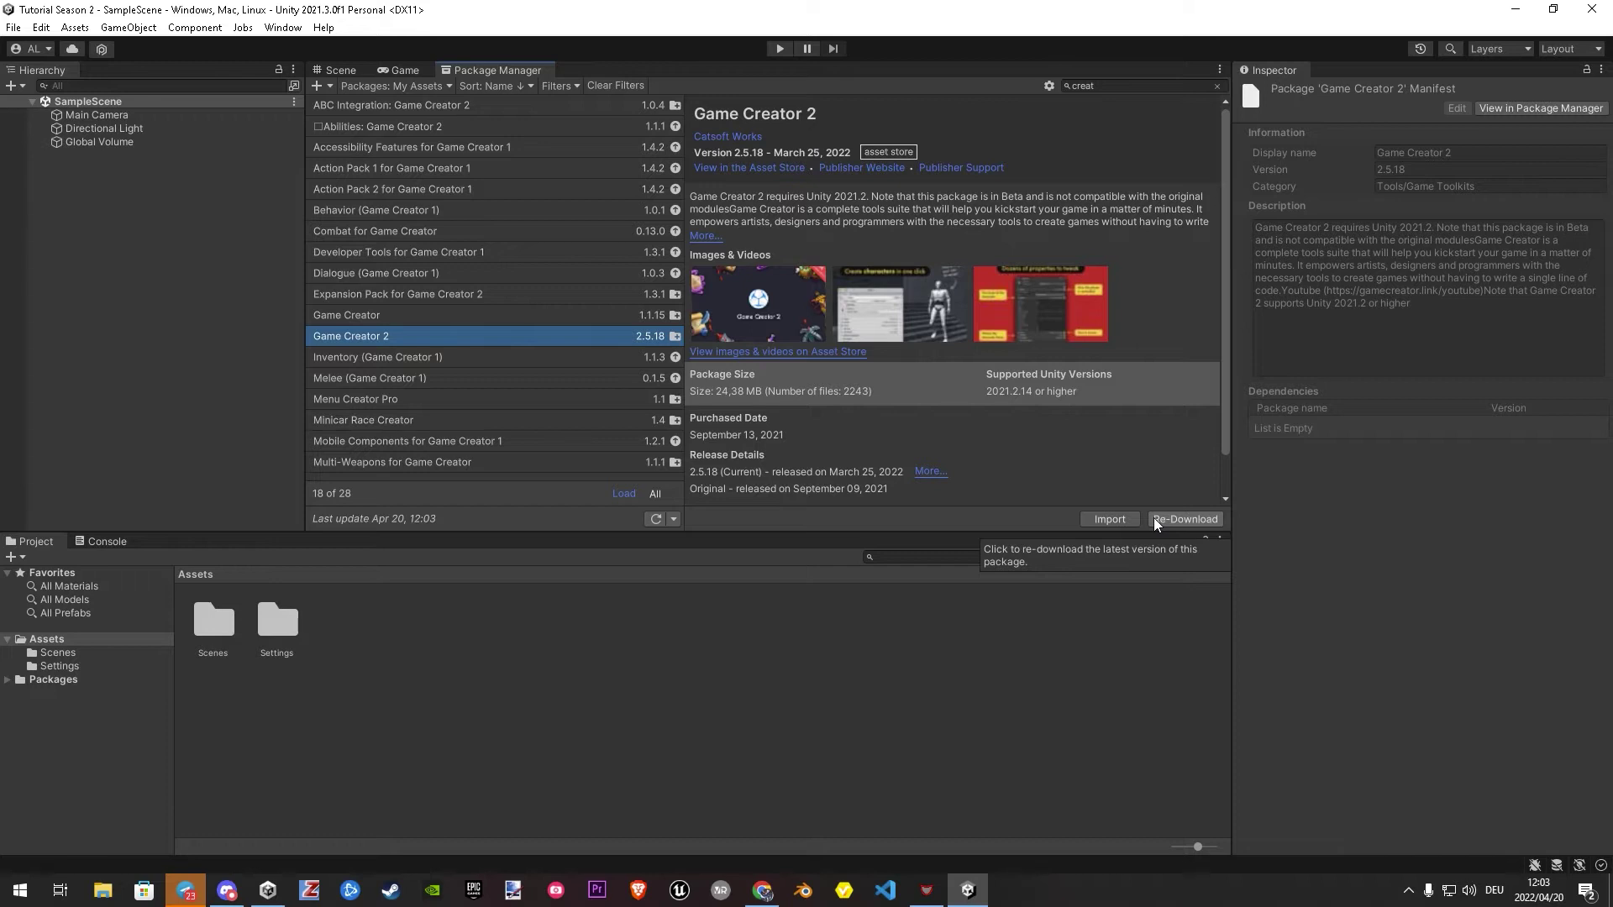
{"action": "left_click", "coordinate": [1107, 518]}
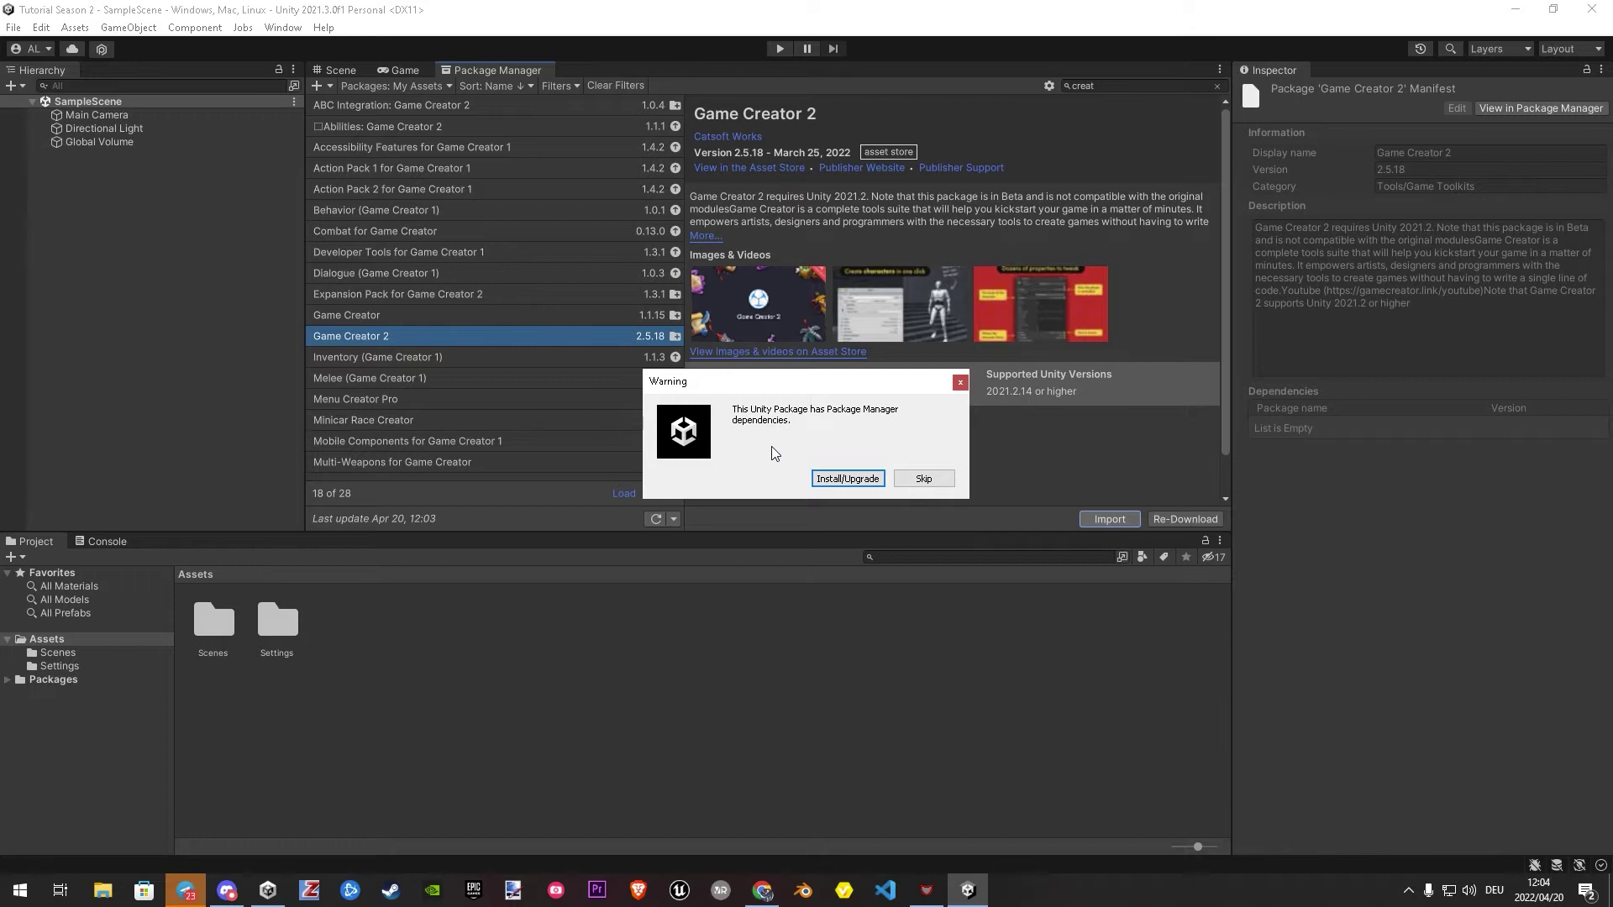
{"action": "left_click", "coordinate": [848, 478]}
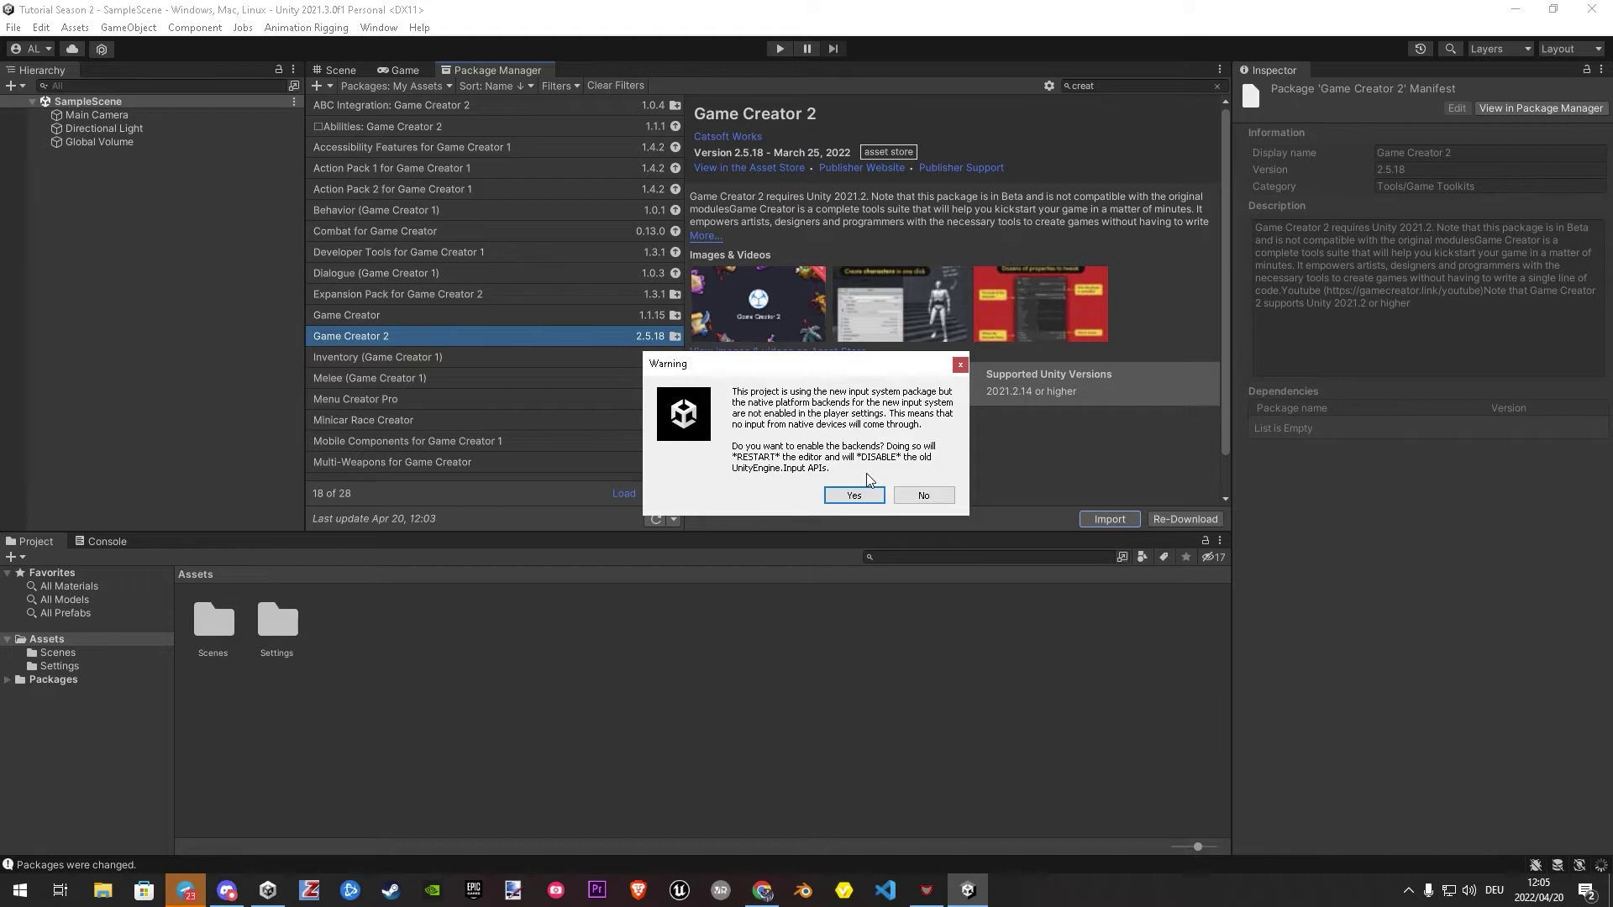
{"action": "left_click", "coordinate": [859, 494]}
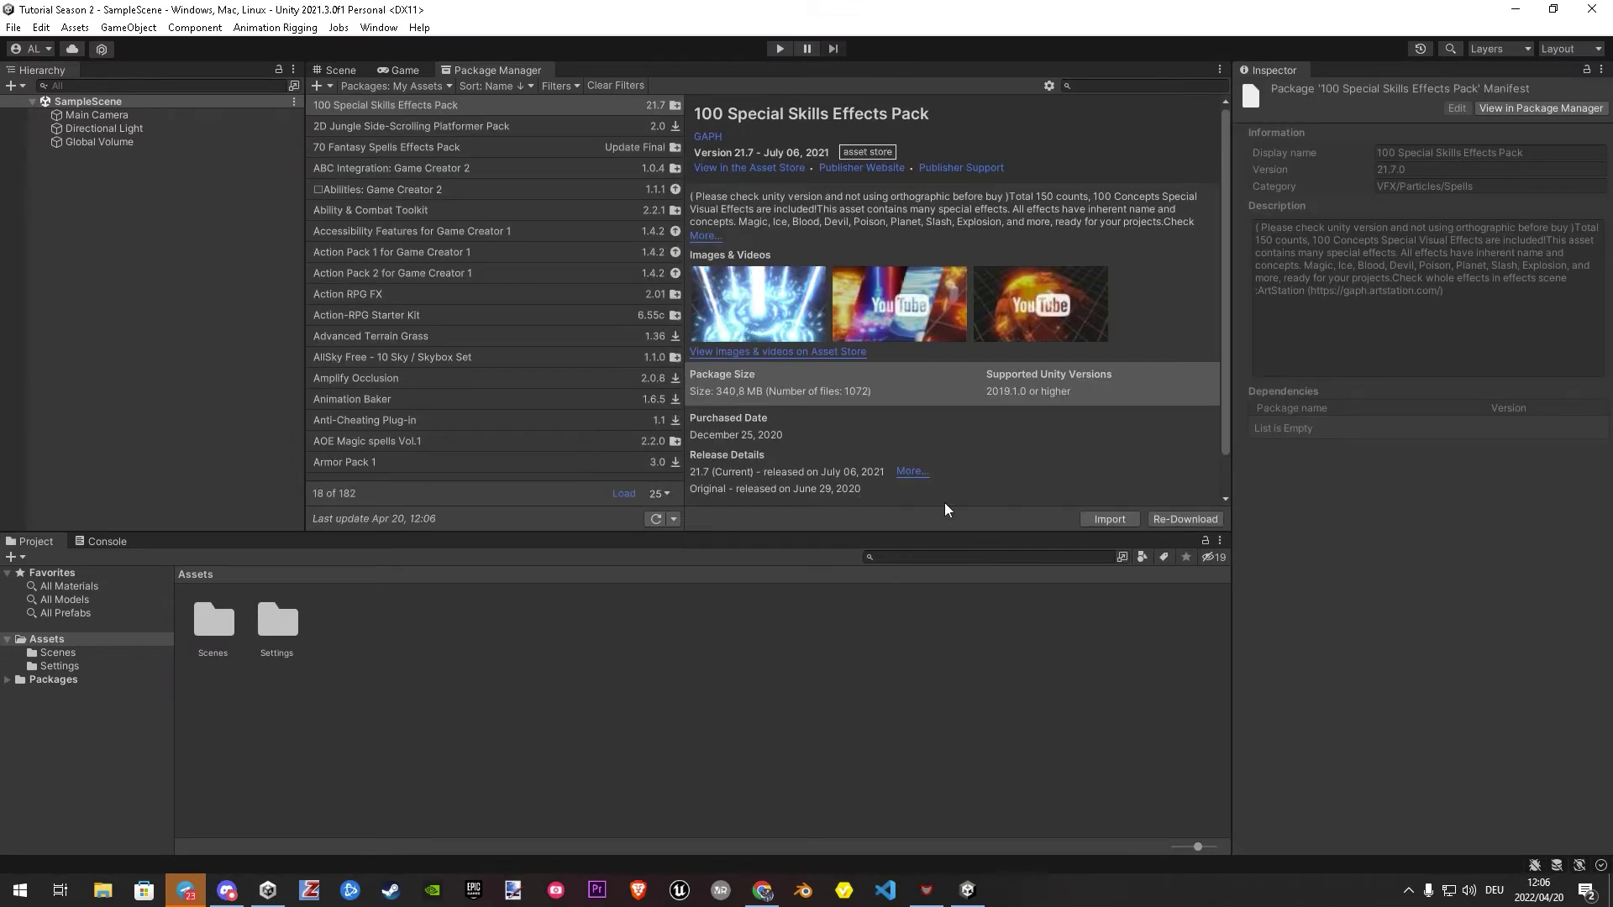
Step: Search for "creat" again and import all Game Creator 2 files, skipping the dependency installation, and close the Game Creator Settings window
{"action": "left_click", "coordinate": [1098, 86]}
{"action": "type", "text": "creat"}
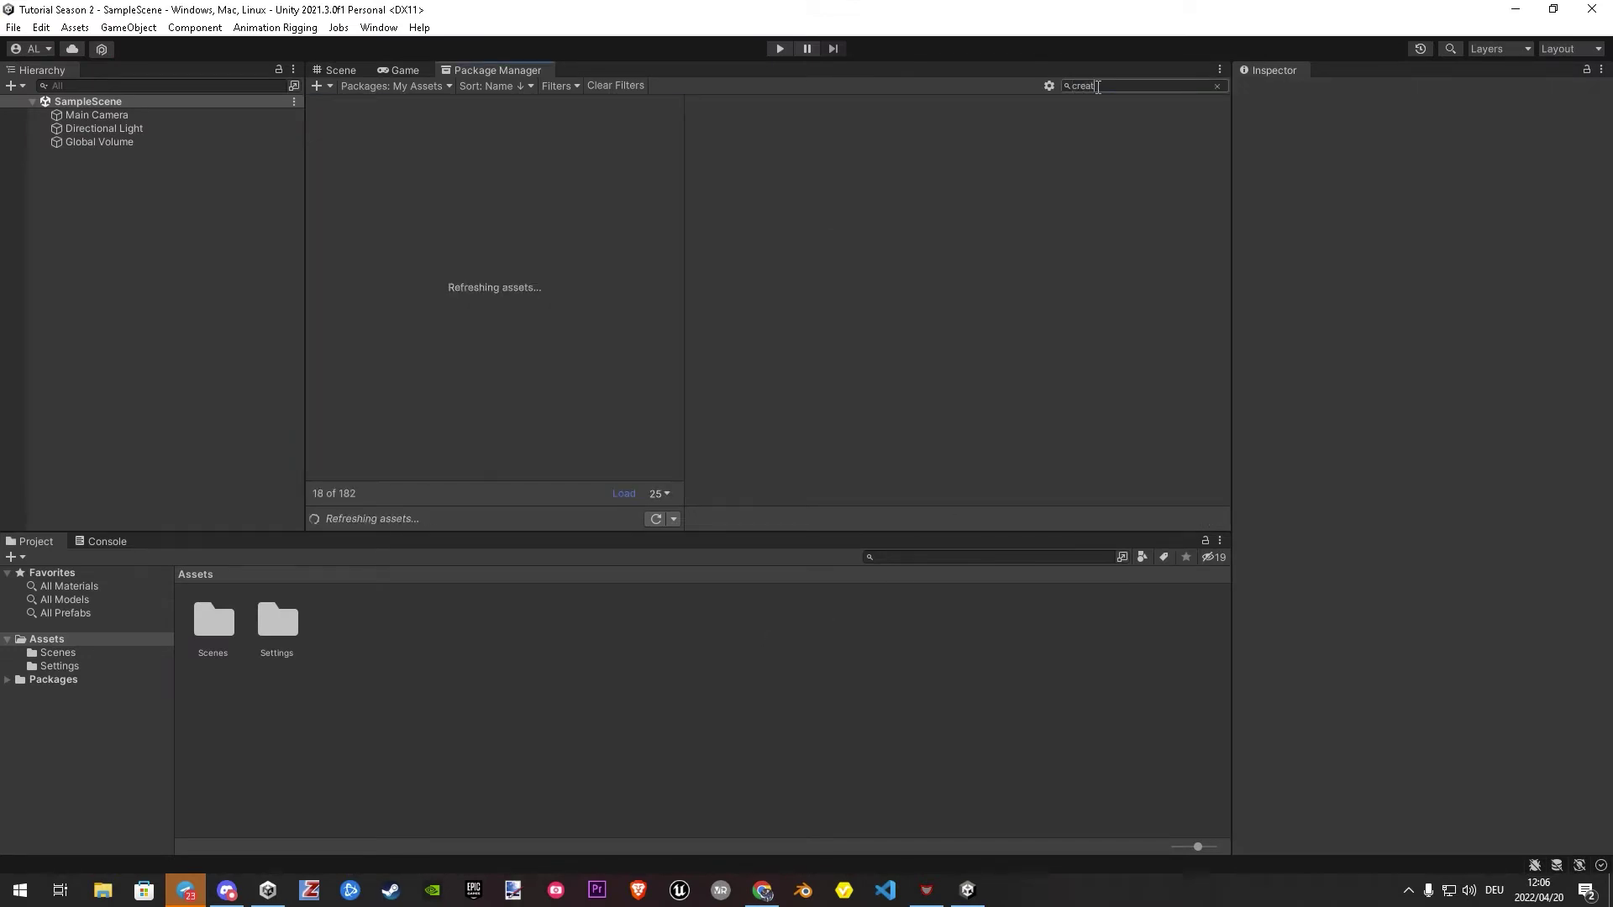
{"action": "left_click", "coordinate": [373, 338]}
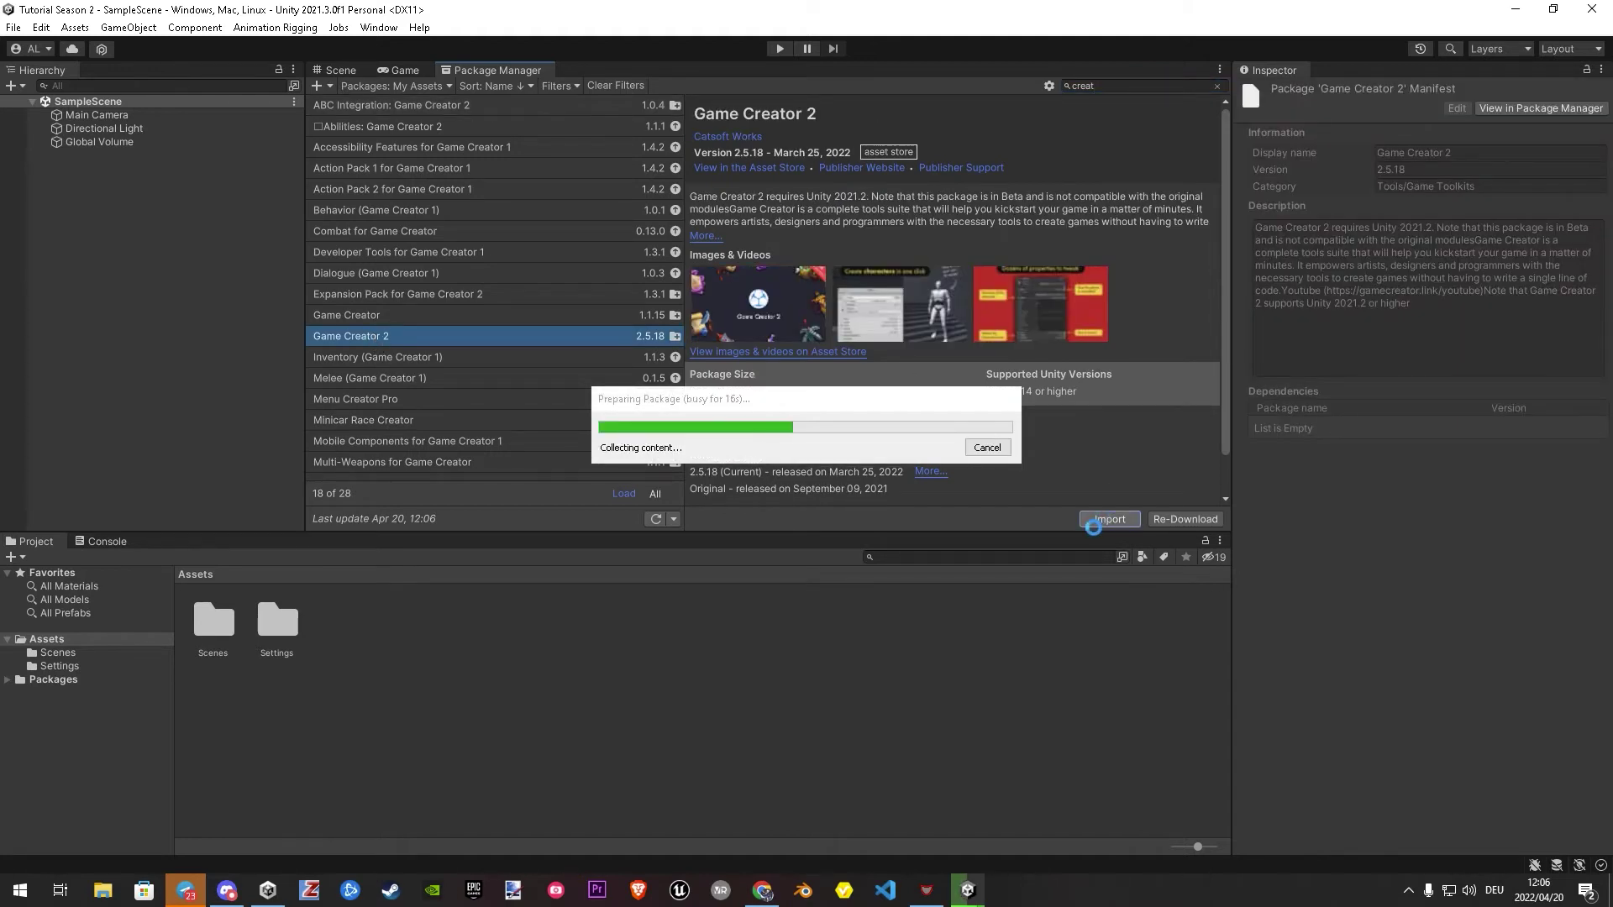
{"action": "left_click", "coordinate": [925, 476]}
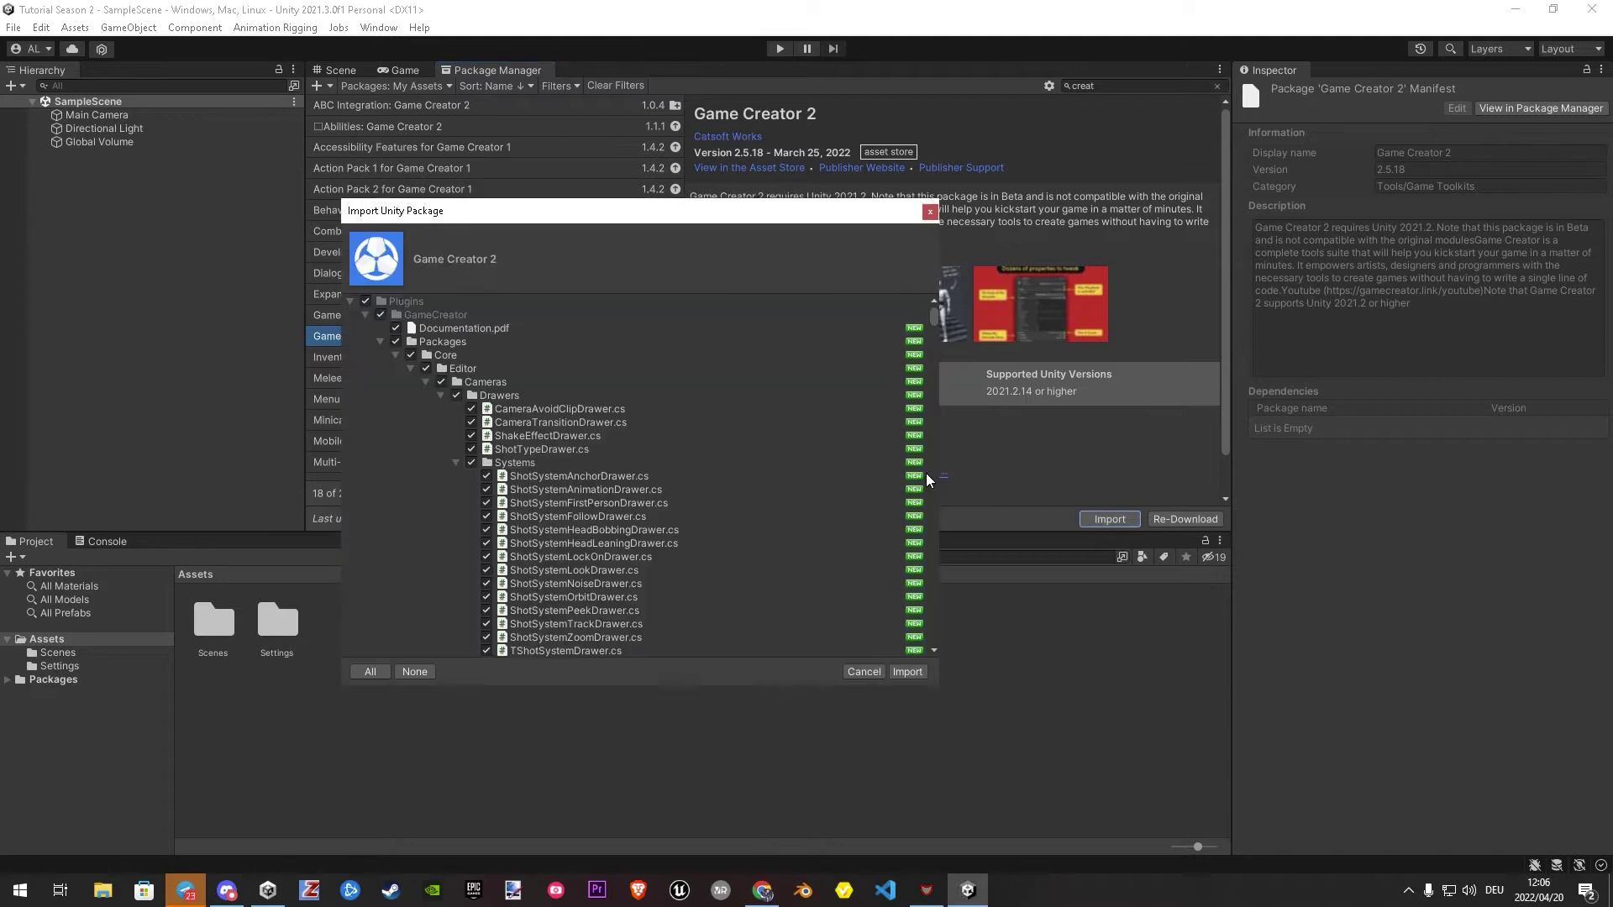
{"action": "left_click", "coordinate": [908, 671]}
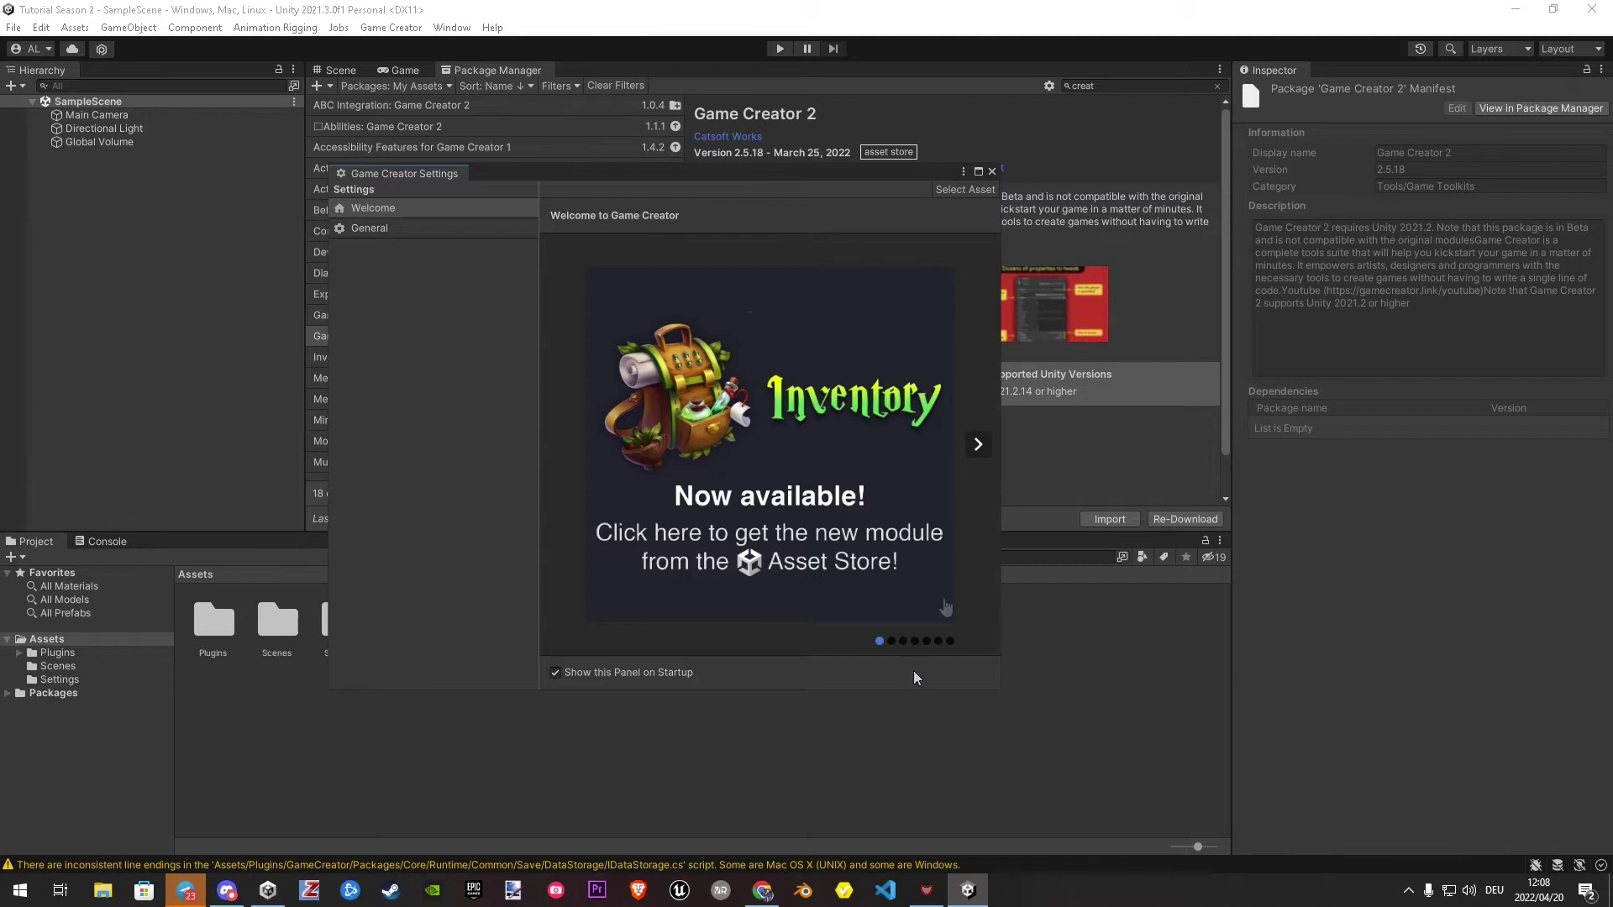
{"action": "left_click", "coordinate": [991, 172]}
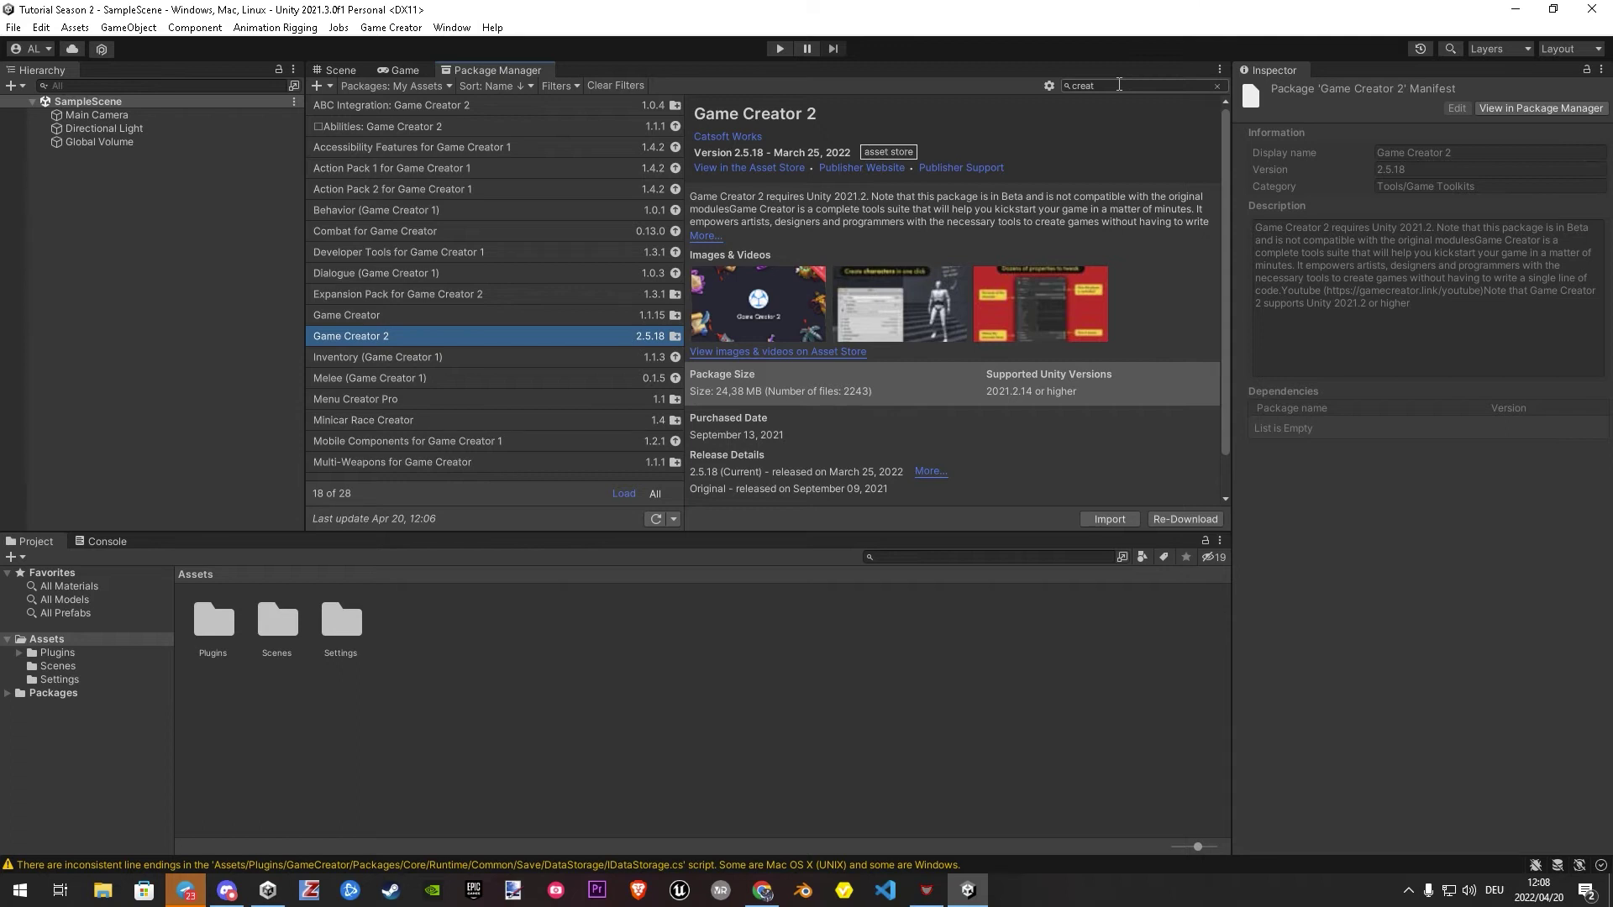
Step: Search My Assets for "stats" and import the Stats 2 package into the project
{"action": "left_click", "coordinate": [1119, 84]}
{"action": "type", "text": "stats"}
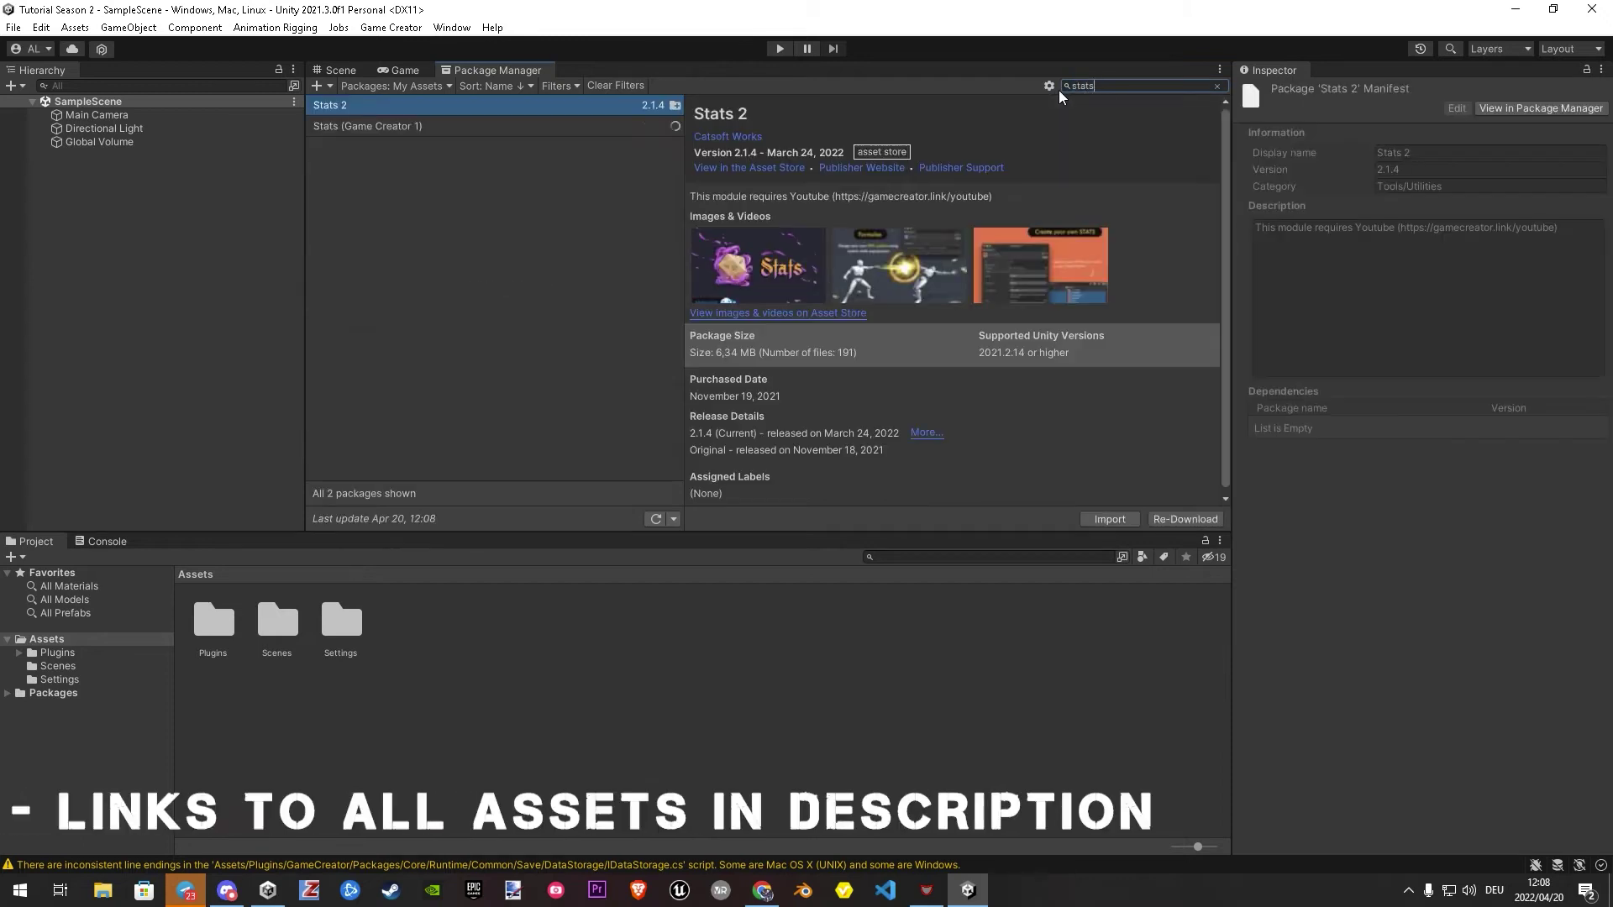
{"action": "left_click", "coordinate": [1188, 521]}
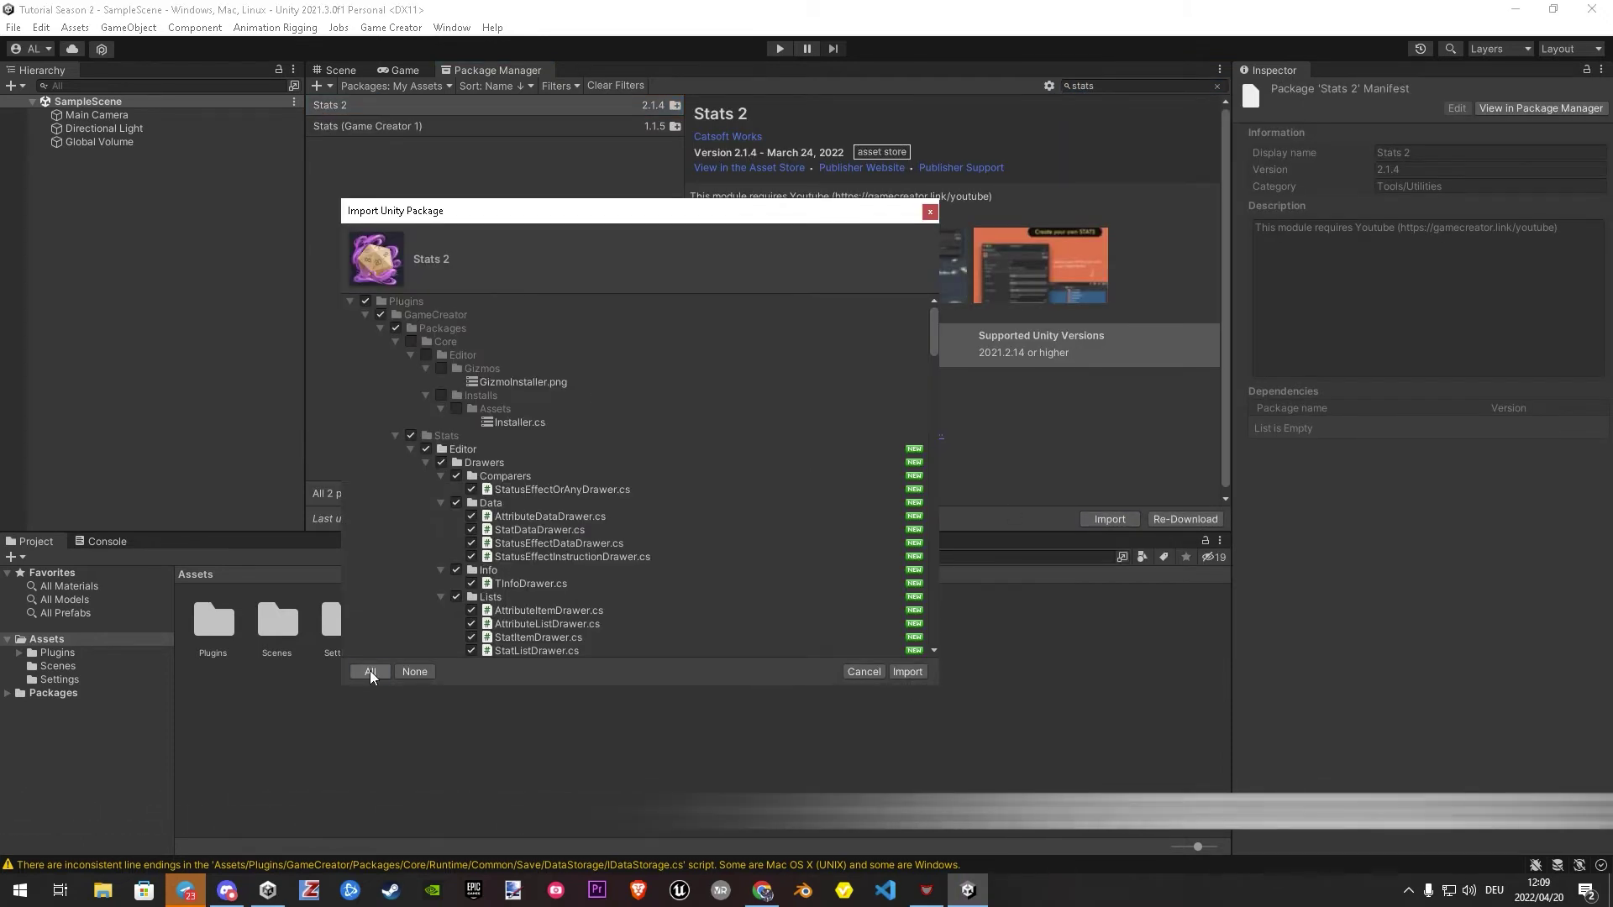
{"action": "left_click", "coordinate": [906, 671]}
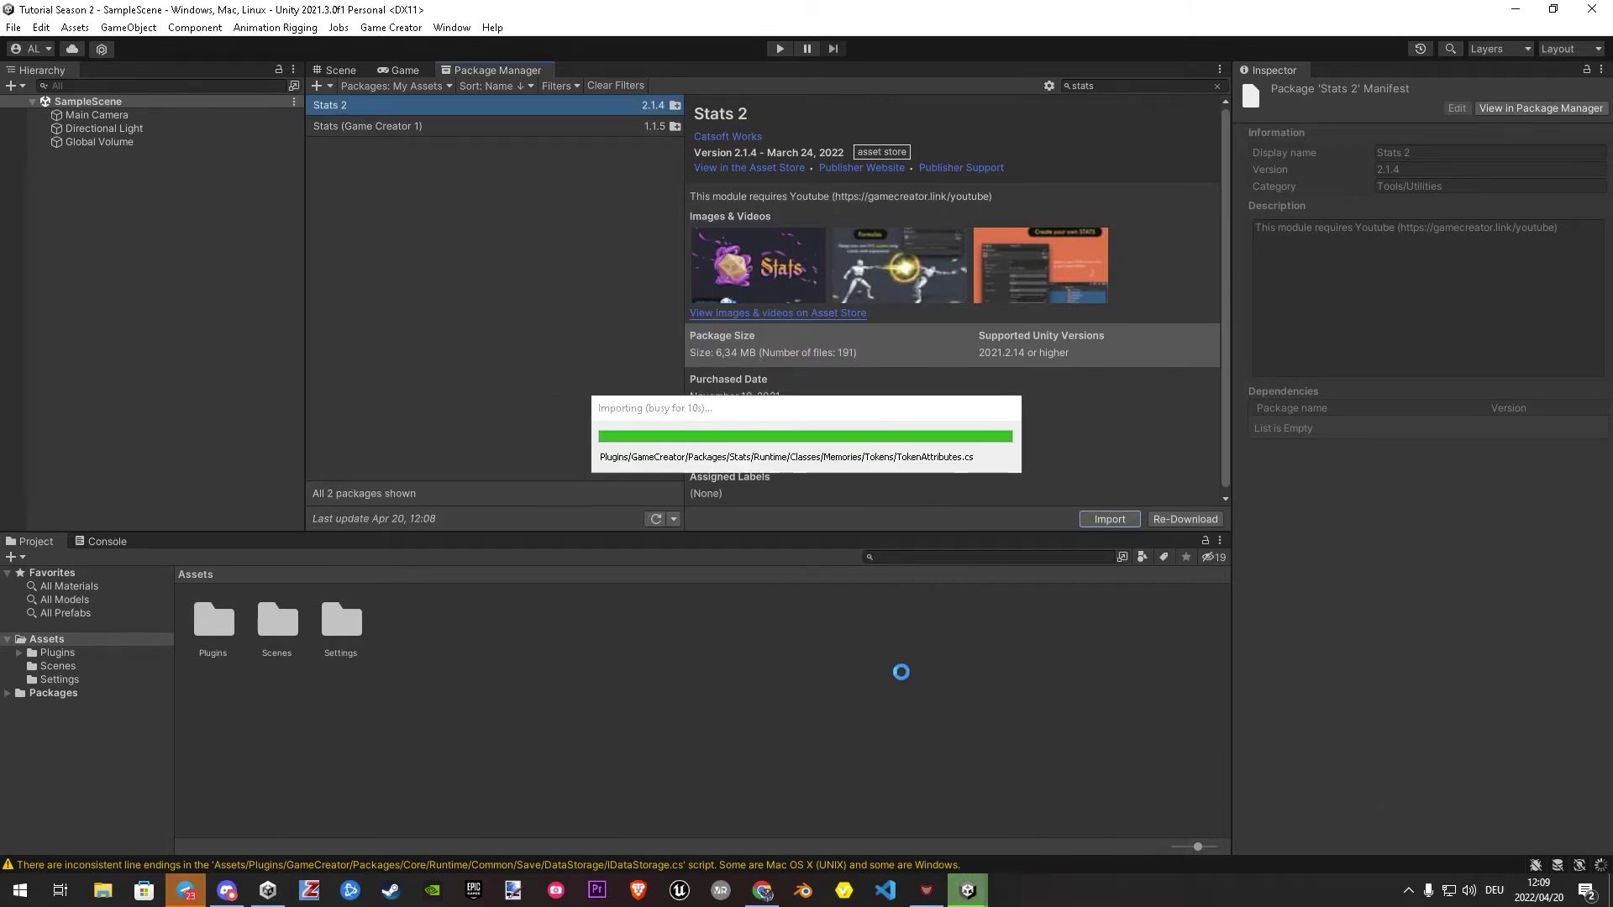
Step: Search My Assets for "Inventory" and import the Inventory 2 package into the project
{"action": "left_click", "coordinate": [1109, 85]}
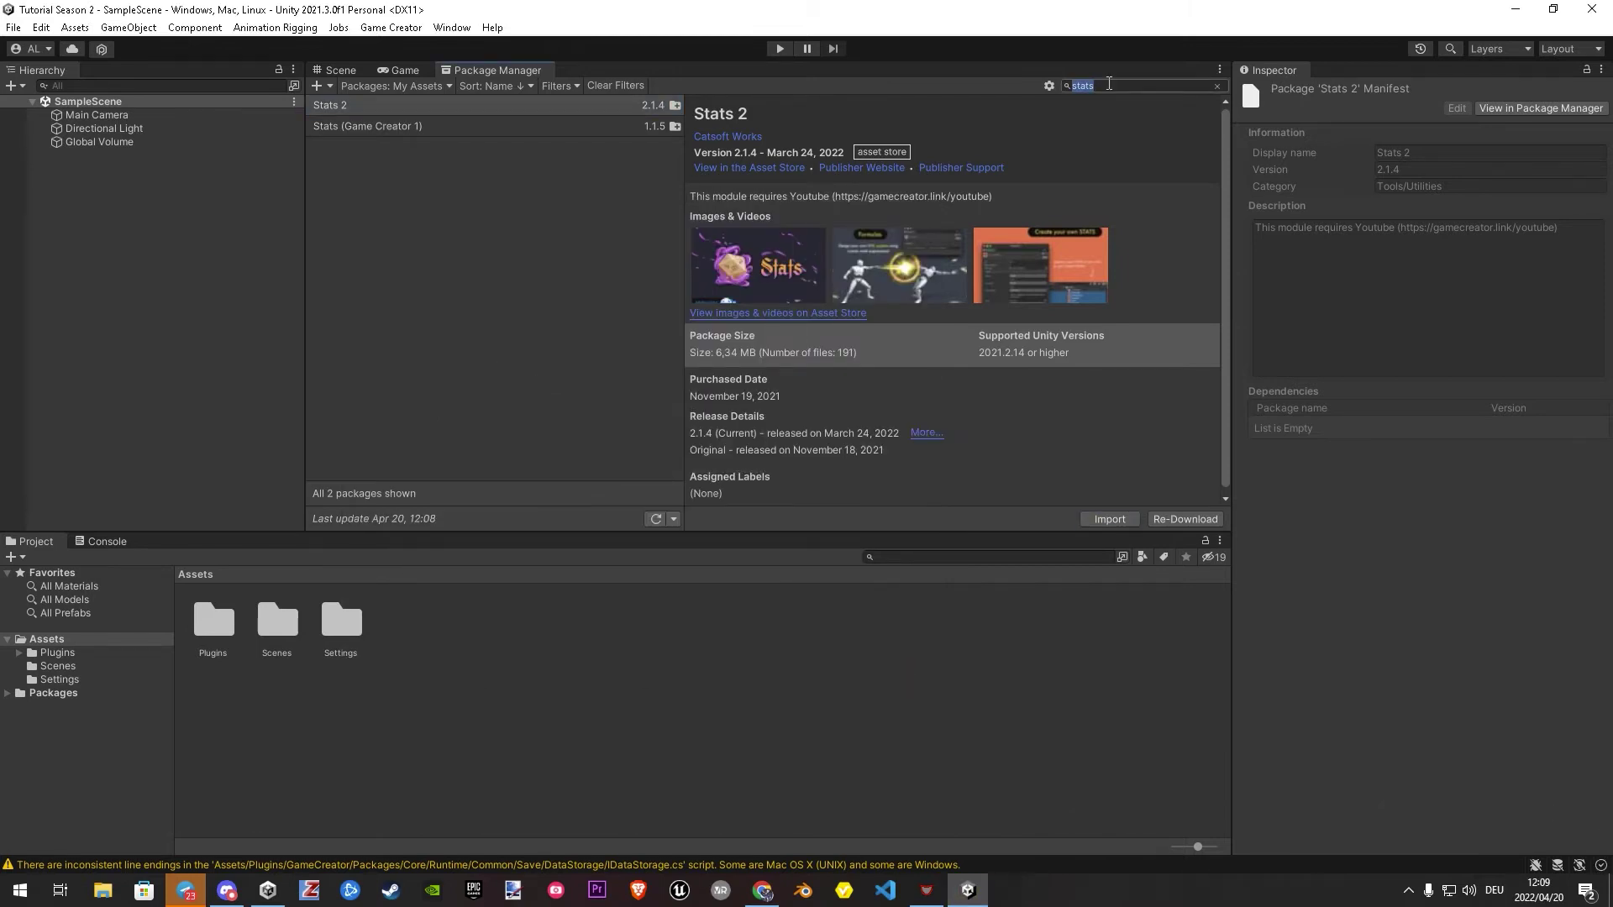
{"action": "type", "text": "Inventory"}
{"action": "left_click", "coordinate": [353, 148]}
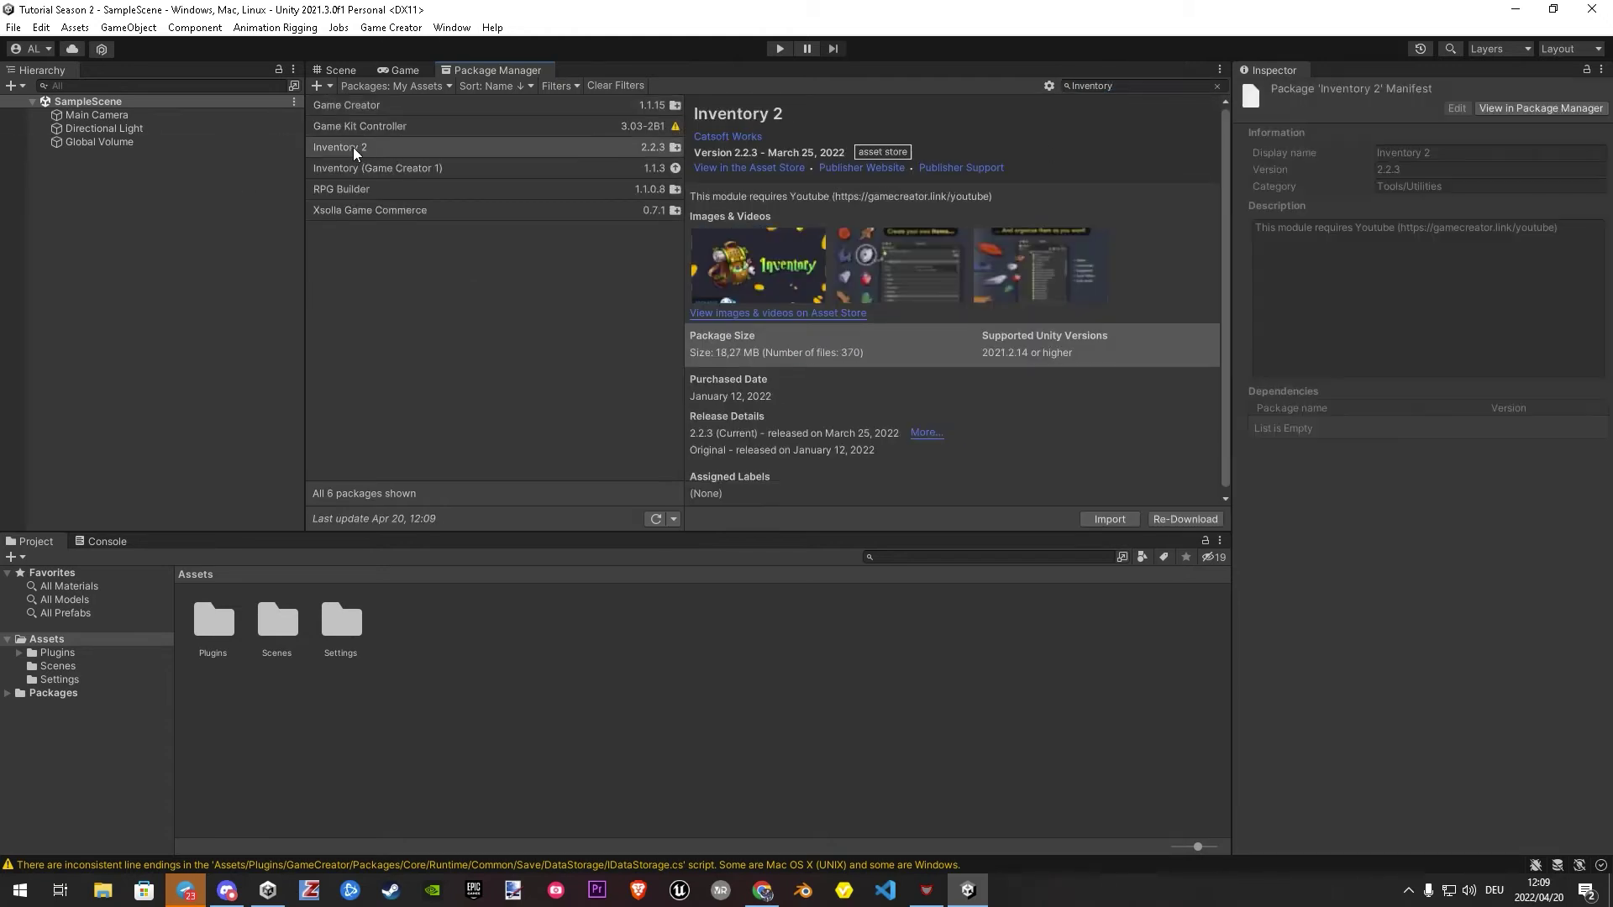
{"action": "left_click", "coordinate": [1109, 518]}
{"action": "left_click", "coordinate": [912, 669]}
Step: Install the Examples of the Game Creator, Inventory and Stats modules through Game Creator Install, and close its window
{"action": "left_click", "coordinate": [386, 29]}
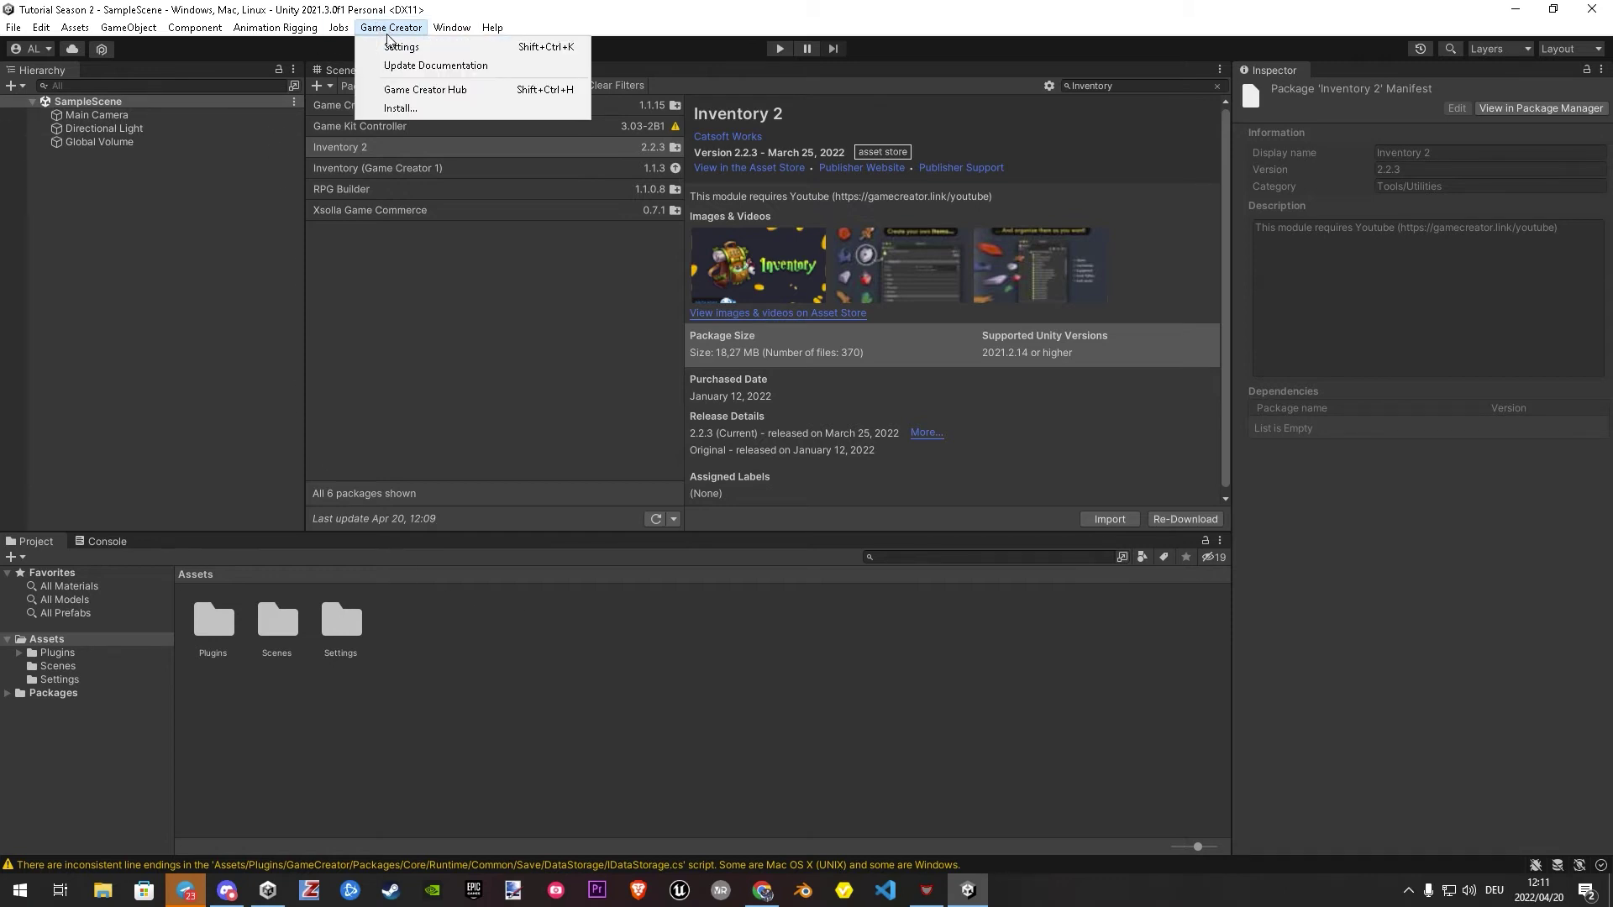
{"action": "left_click", "coordinate": [410, 106]}
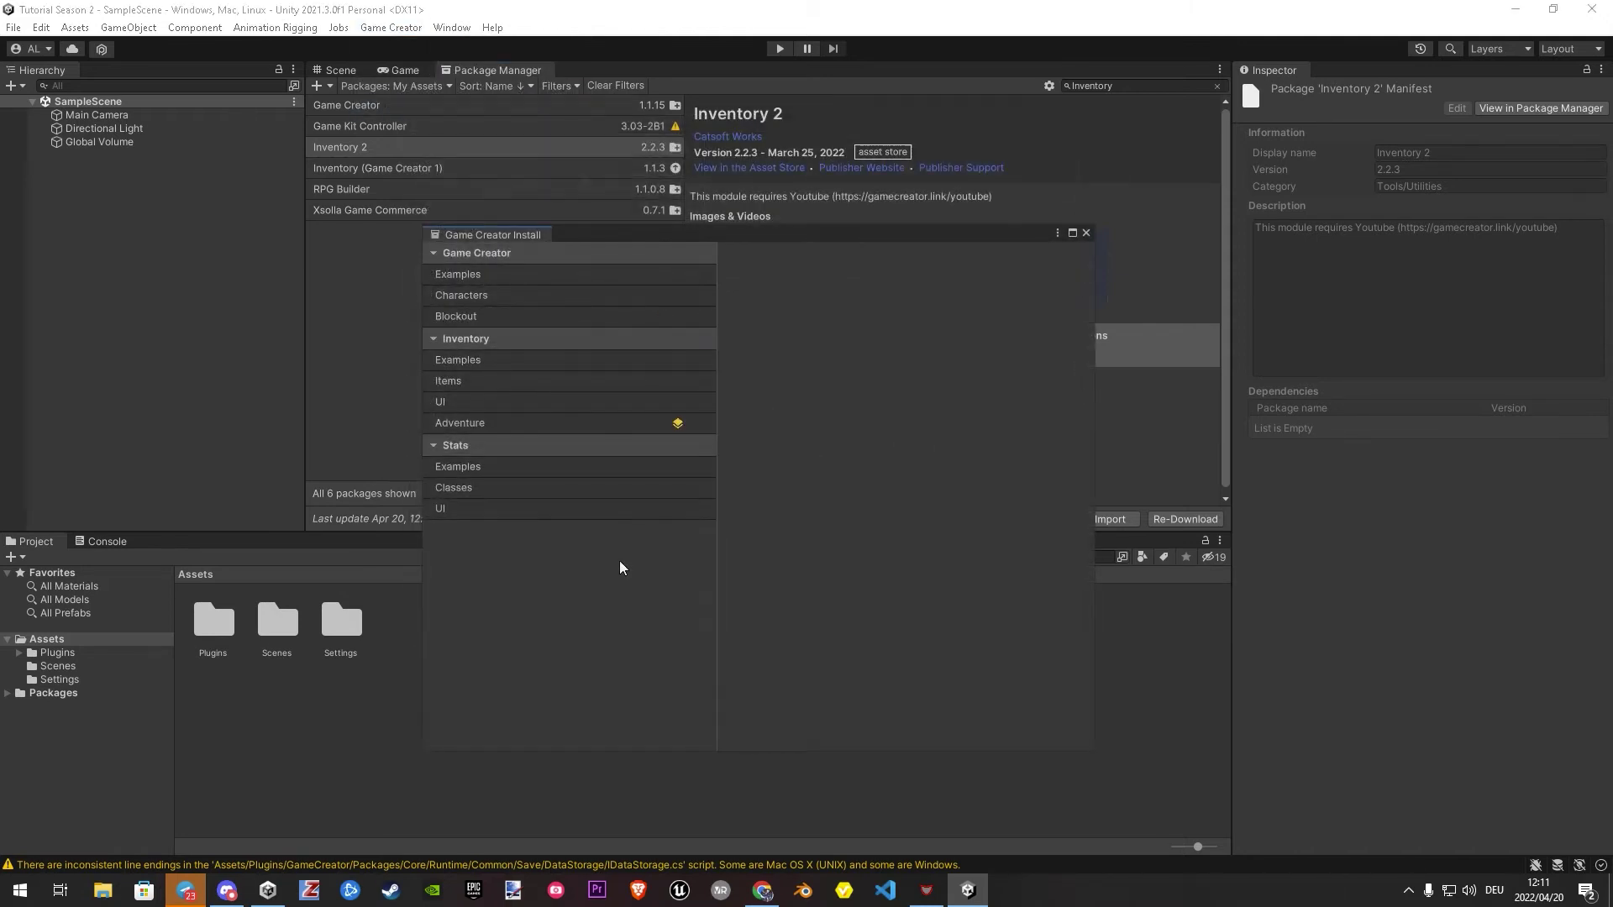
{"action": "left_click", "coordinate": [487, 275]}
{"action": "left_click", "coordinate": [1044, 733]}
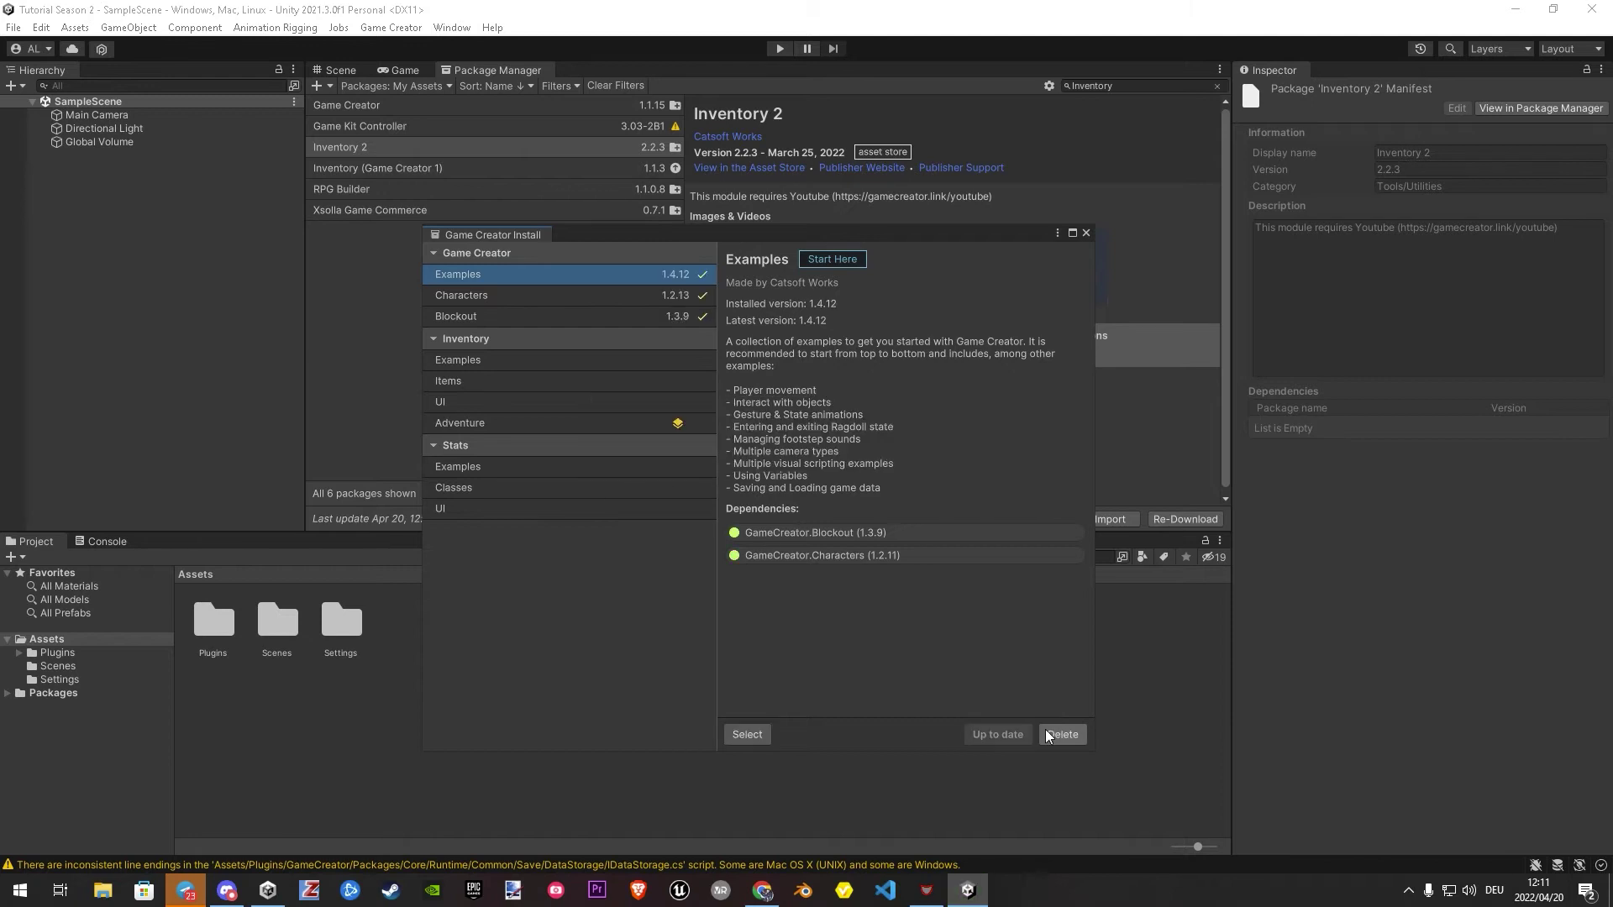
{"action": "left_click", "coordinate": [567, 363]}
{"action": "left_click", "coordinate": [1034, 732]}
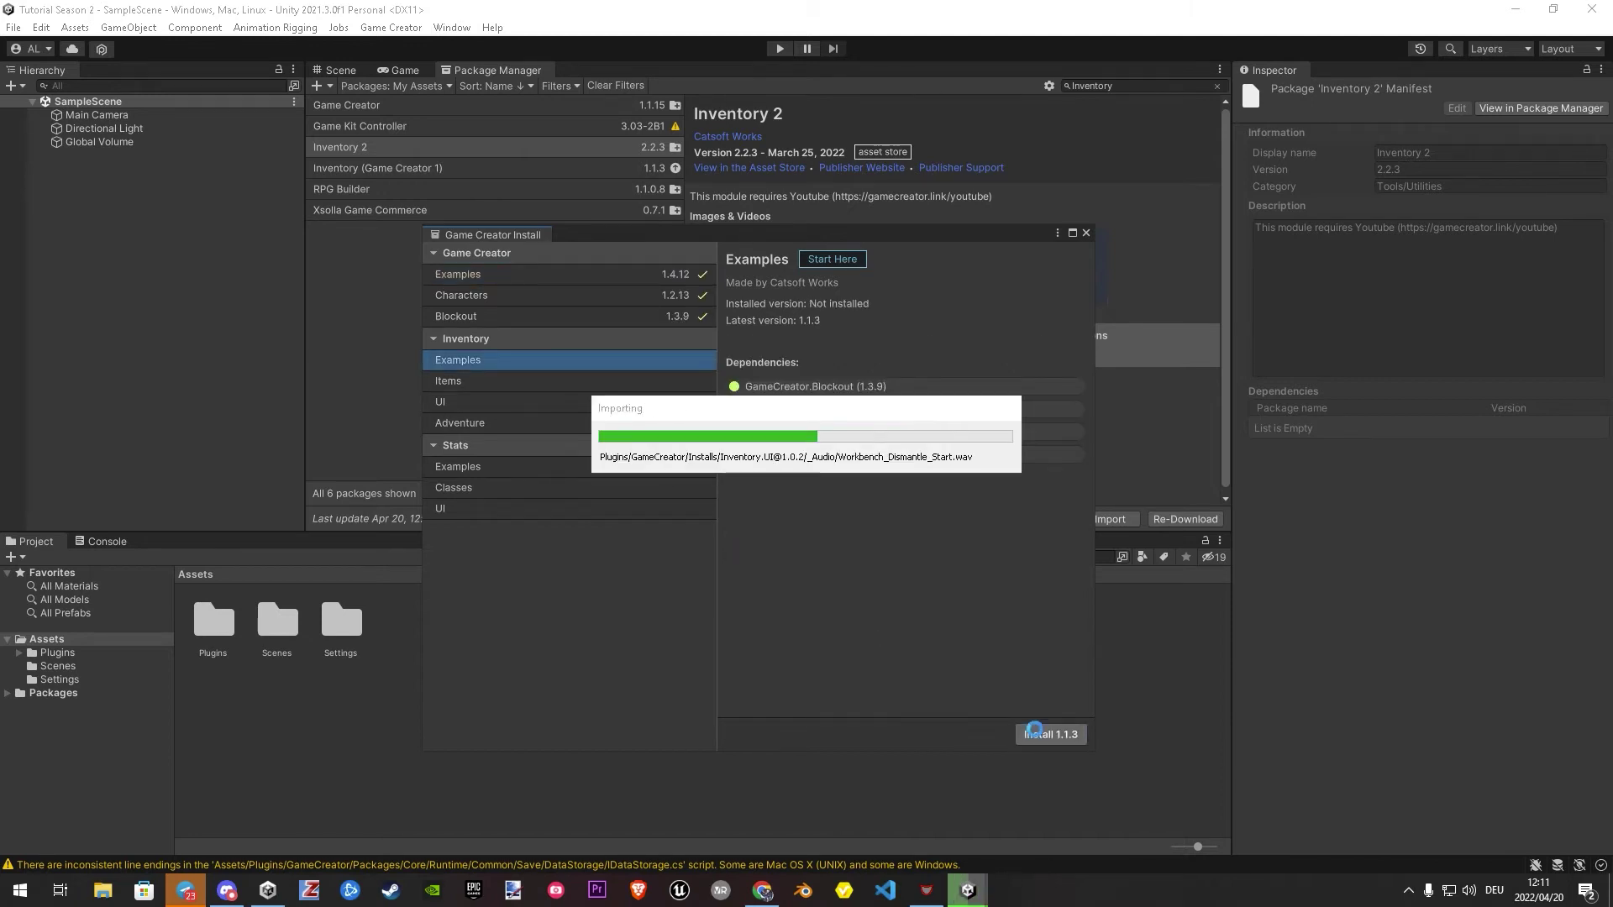
{"action": "left_click", "coordinate": [1037, 734]}
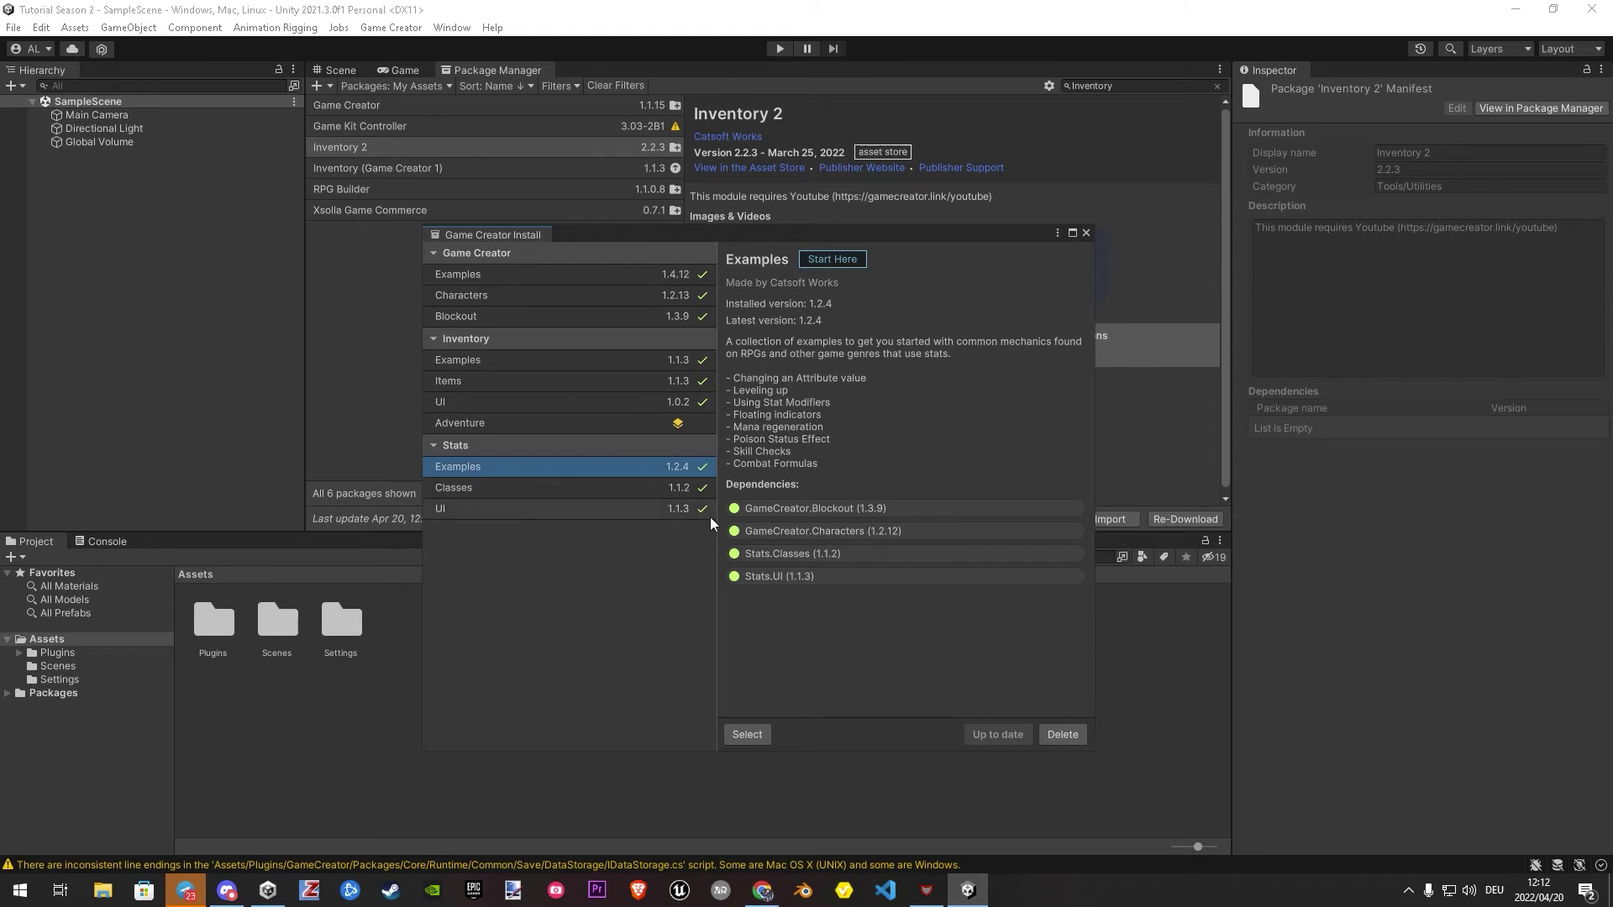
{"action": "left_click", "coordinate": [1083, 232]}
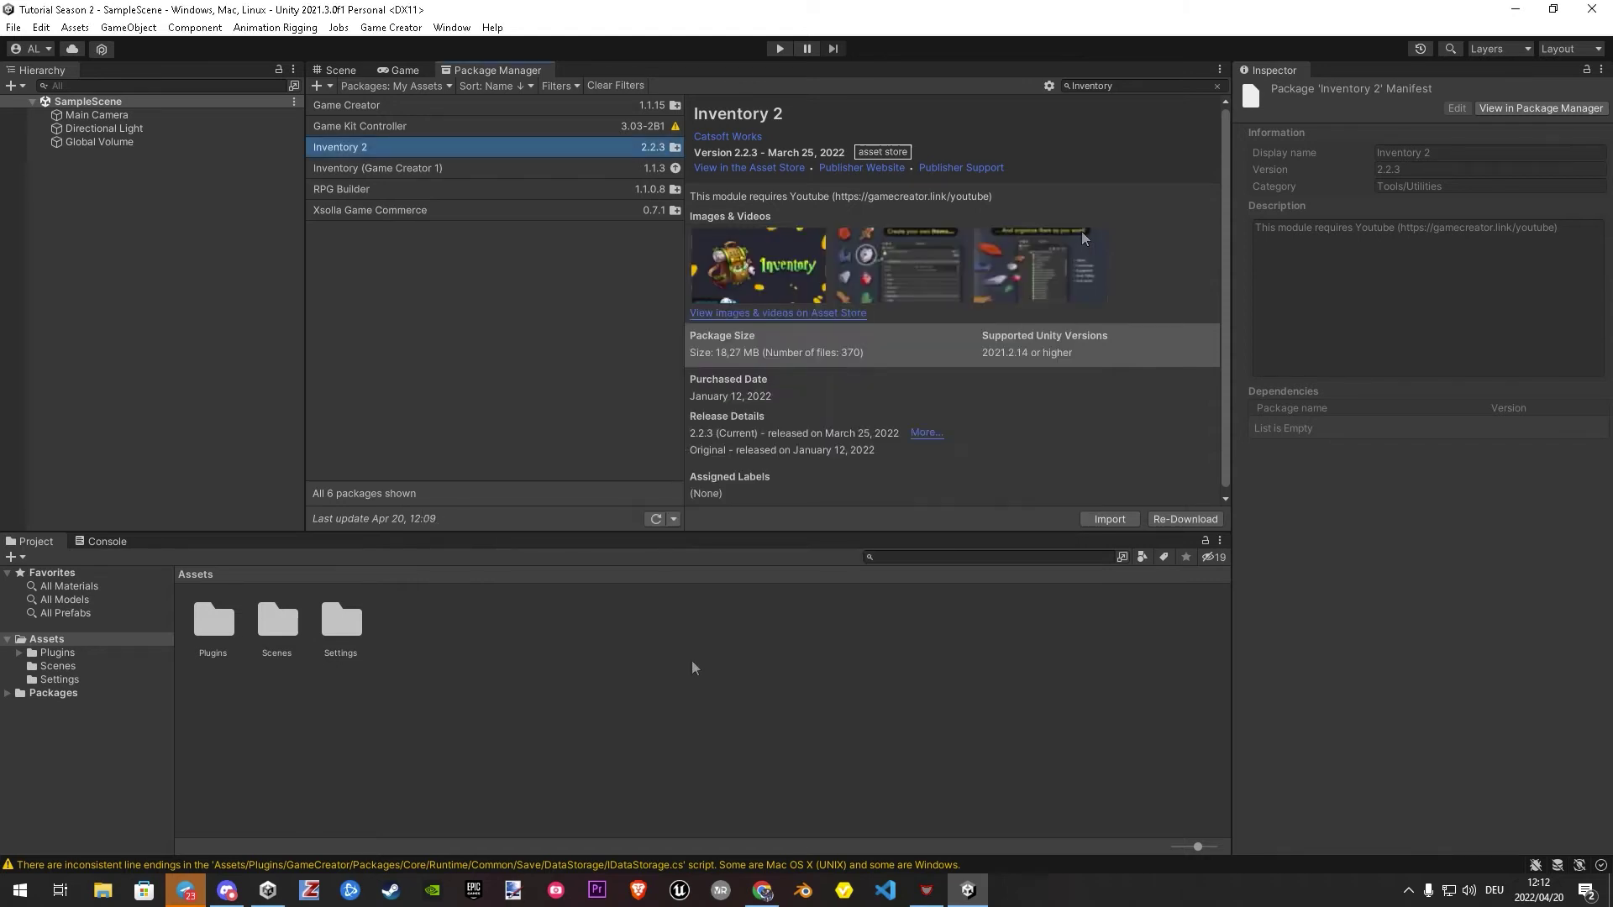
Step: Clear the package search and import all files of the Ability & Combat Toolkit
{"action": "left_click", "coordinate": [1132, 91]}
{"action": "key", "text": "BackSpace"}
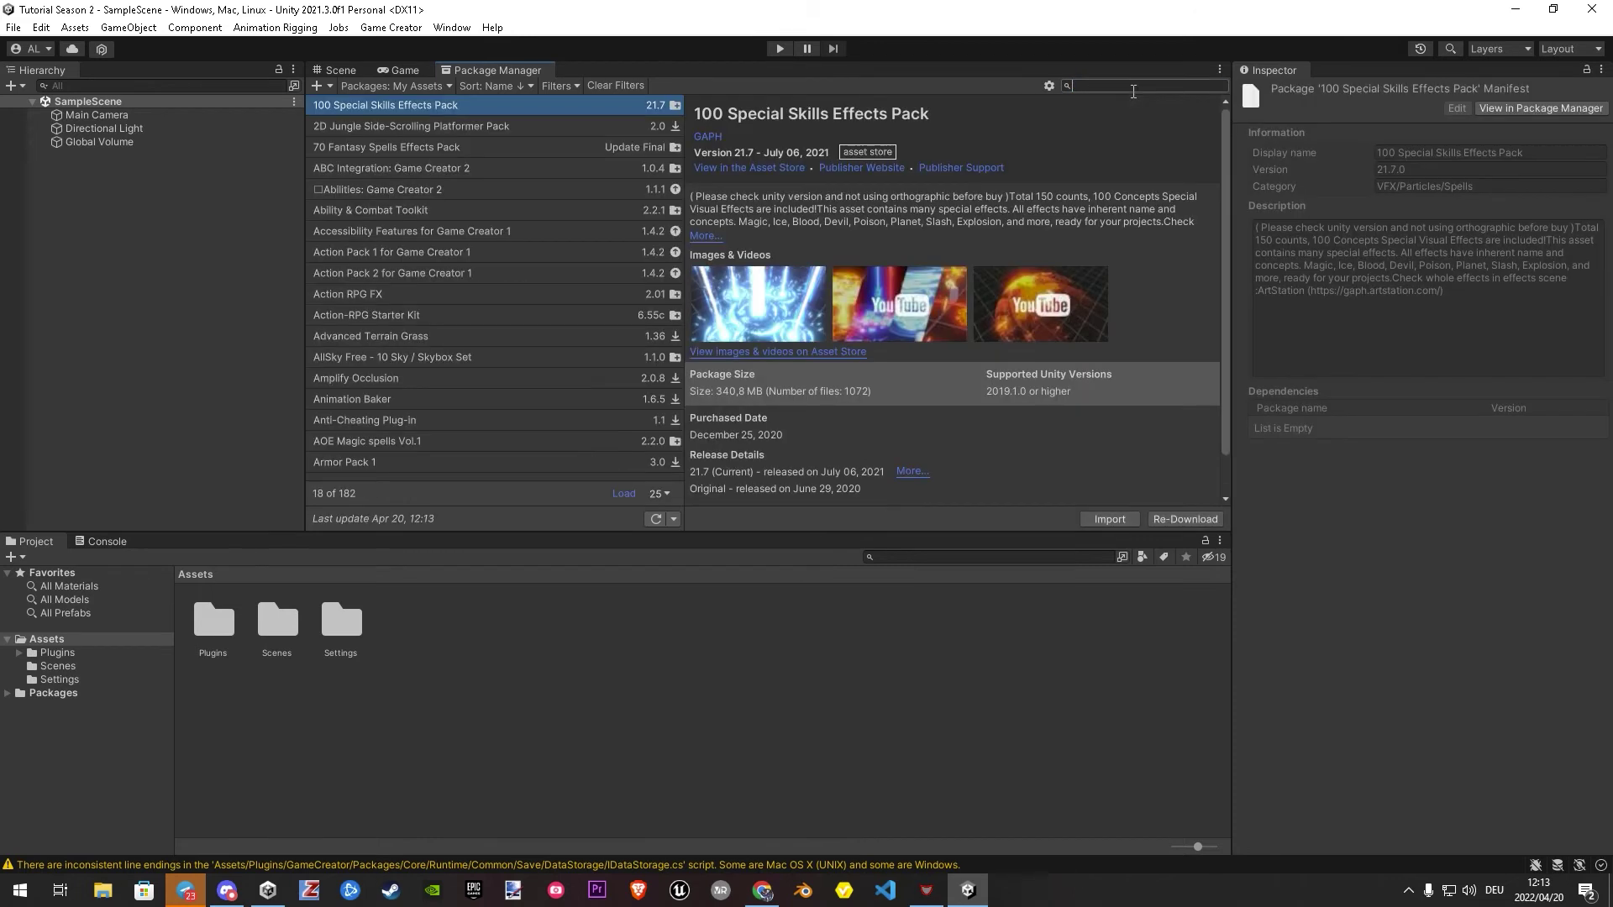
{"action": "left_click", "coordinate": [378, 210]}
{"action": "left_click", "coordinate": [1109, 518]}
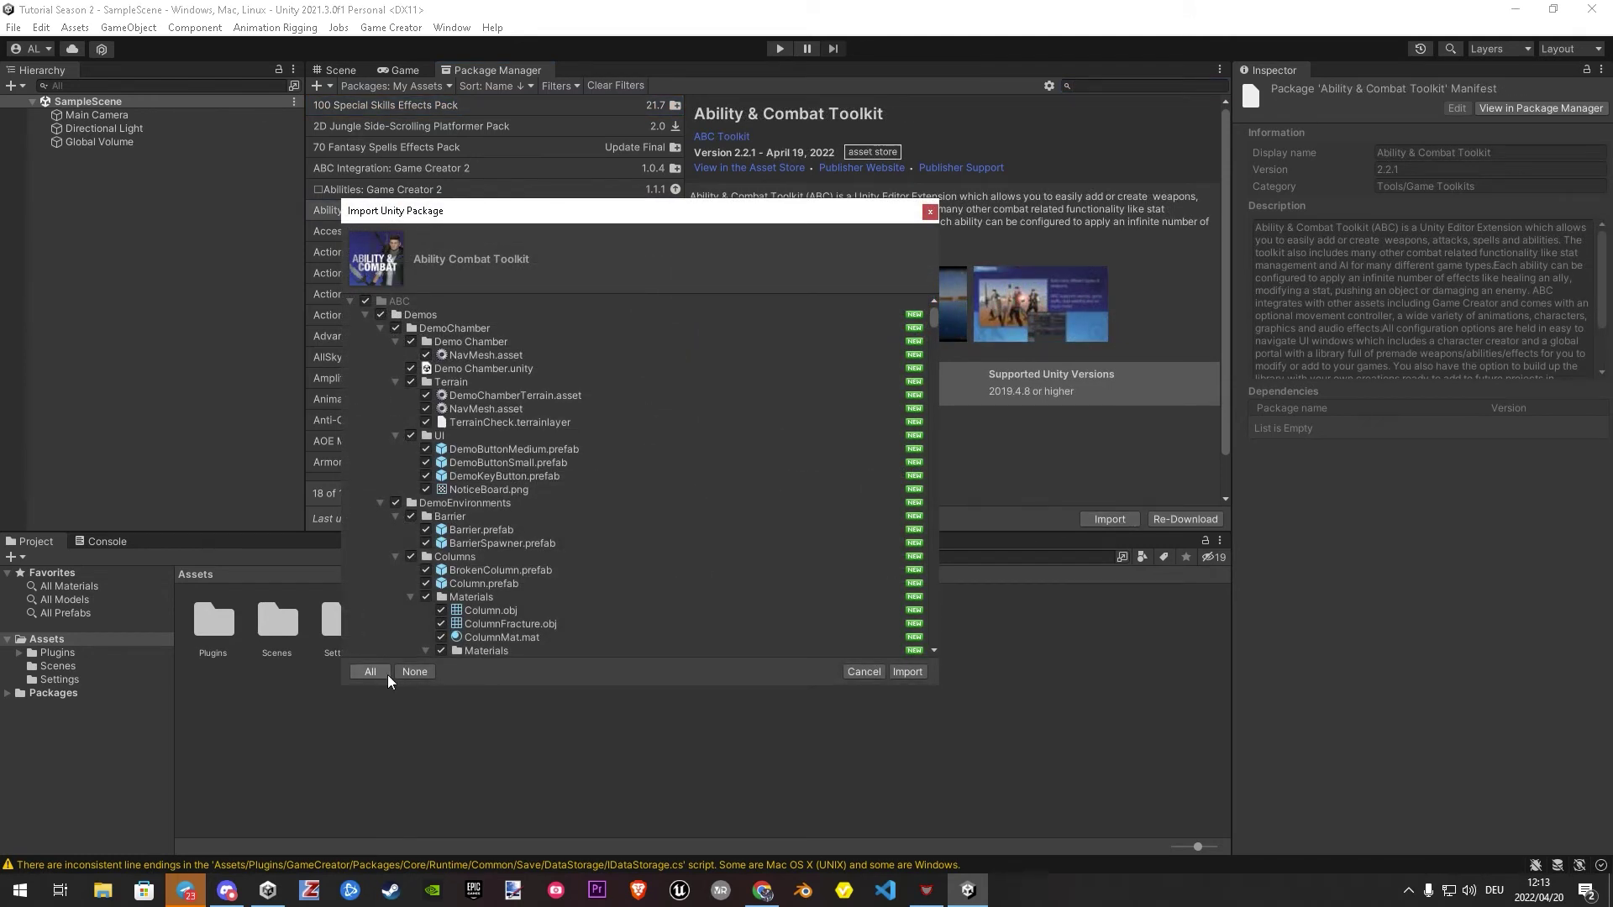
{"action": "left_click", "coordinate": [909, 670]}
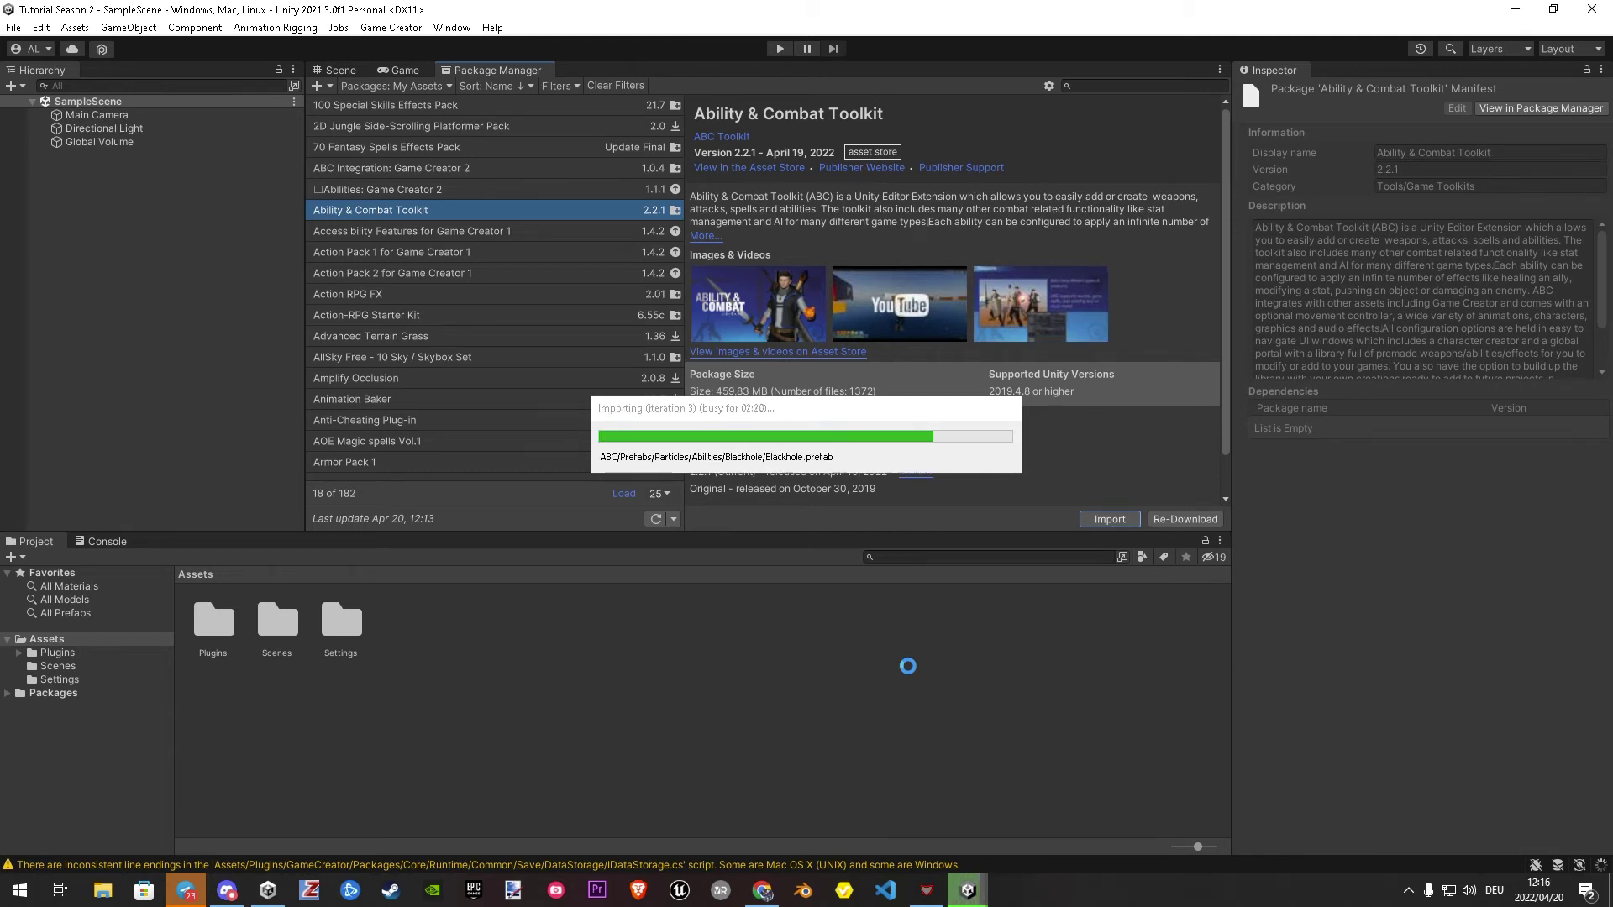
Step: Import all files of the ABC Integration: Game Creator 2 package and dock the Package Manager beside the Game view
{"action": "left_click", "coordinate": [425, 168]}
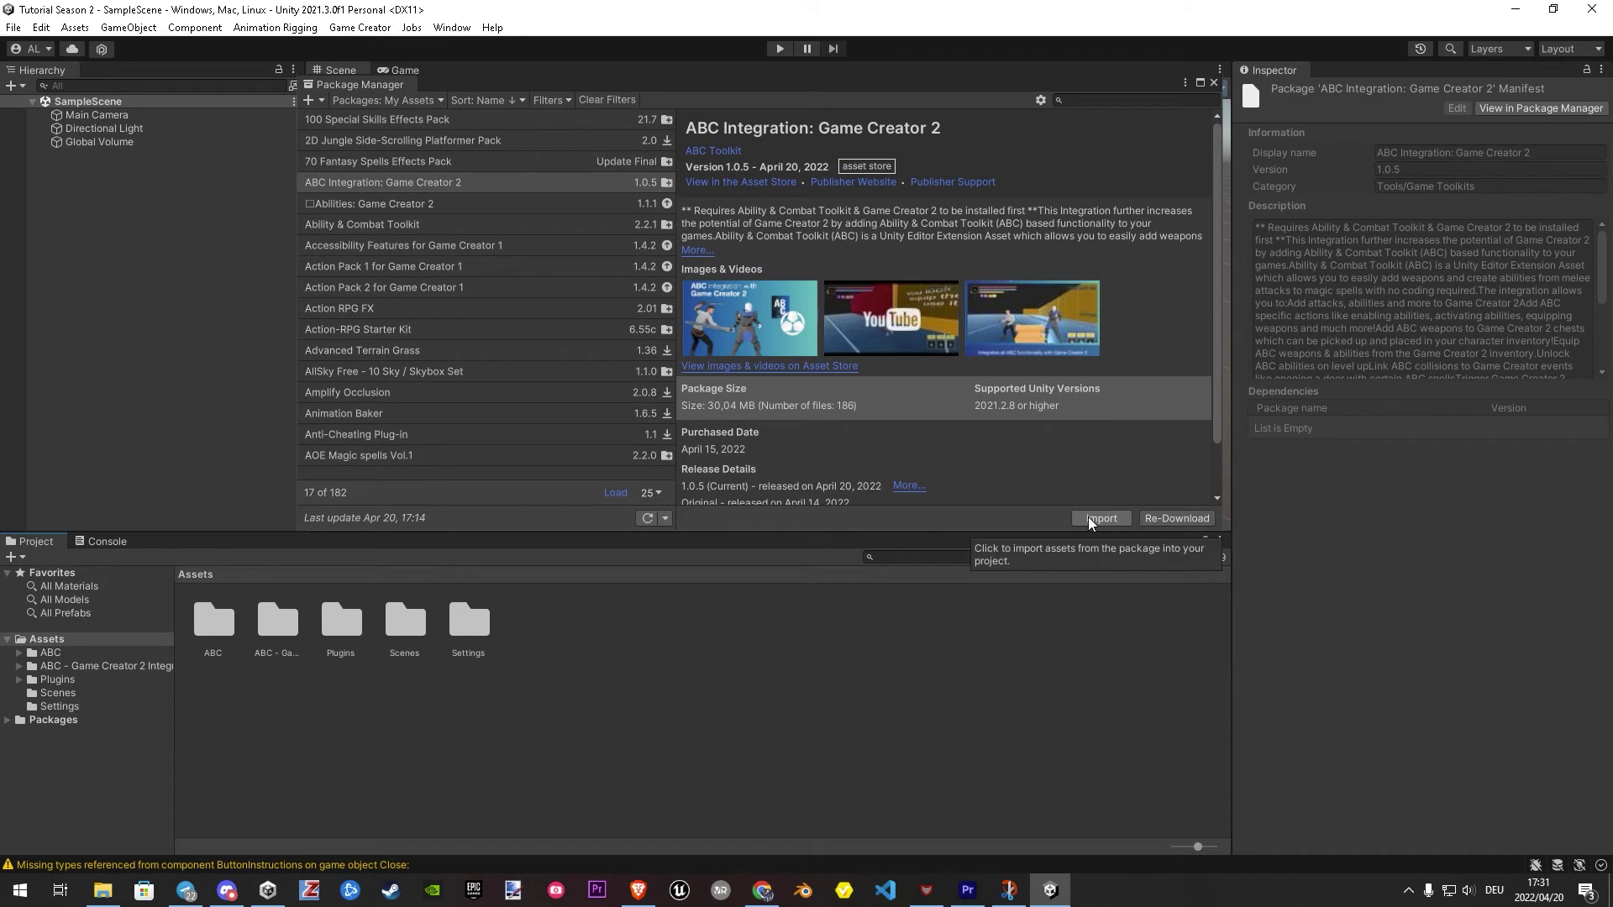
{"action": "left_click", "coordinate": [1087, 518]}
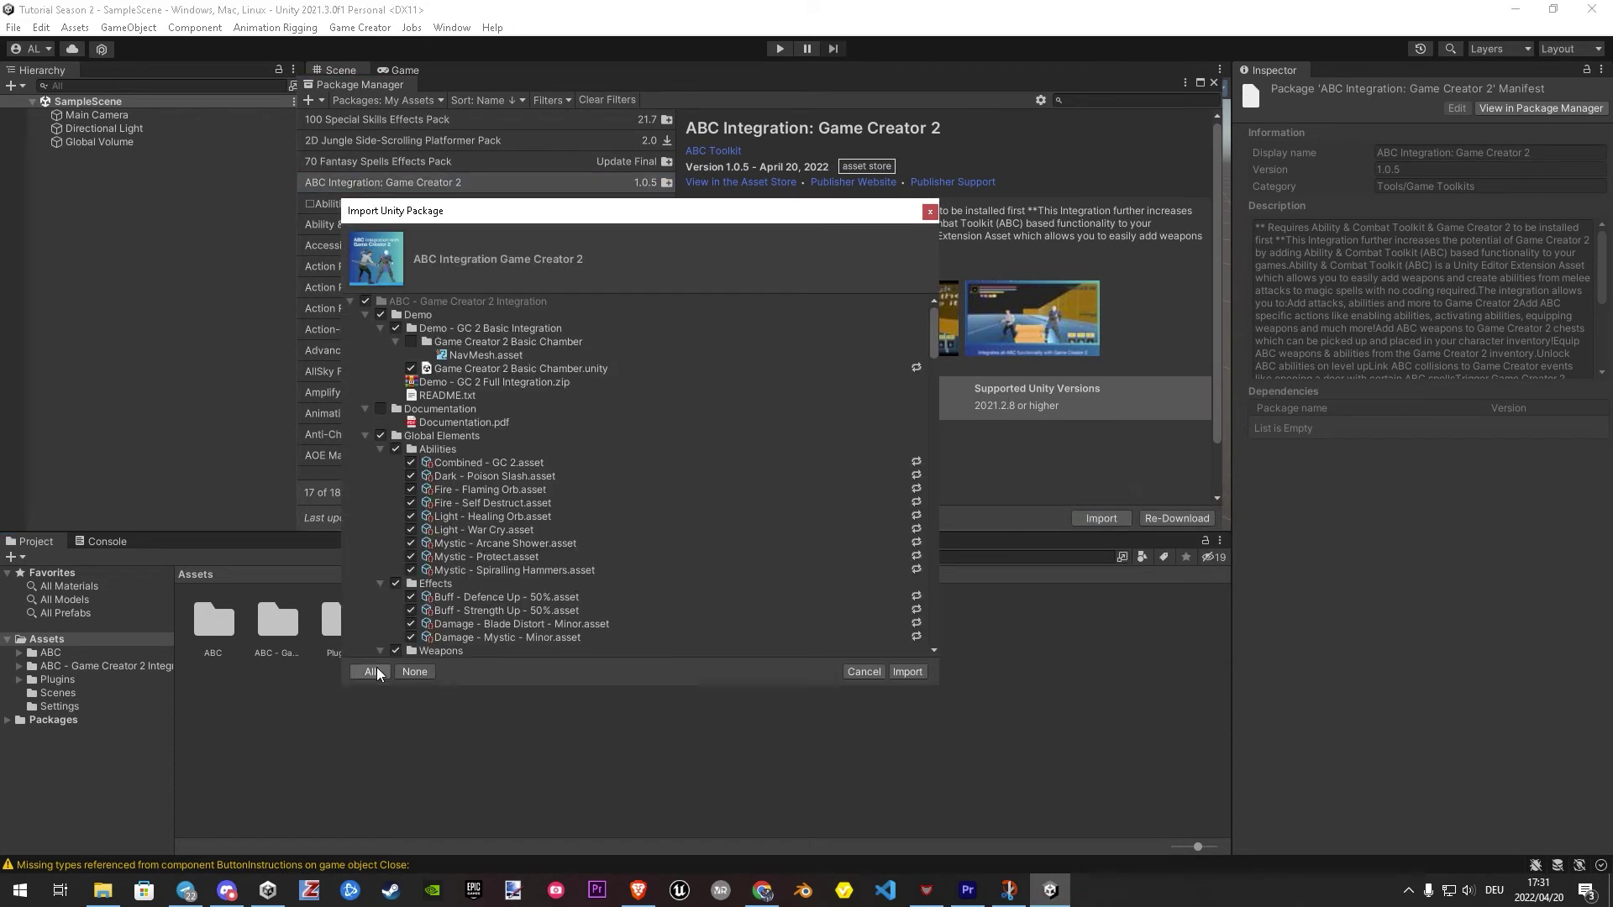
{"action": "left_click", "coordinate": [907, 672]}
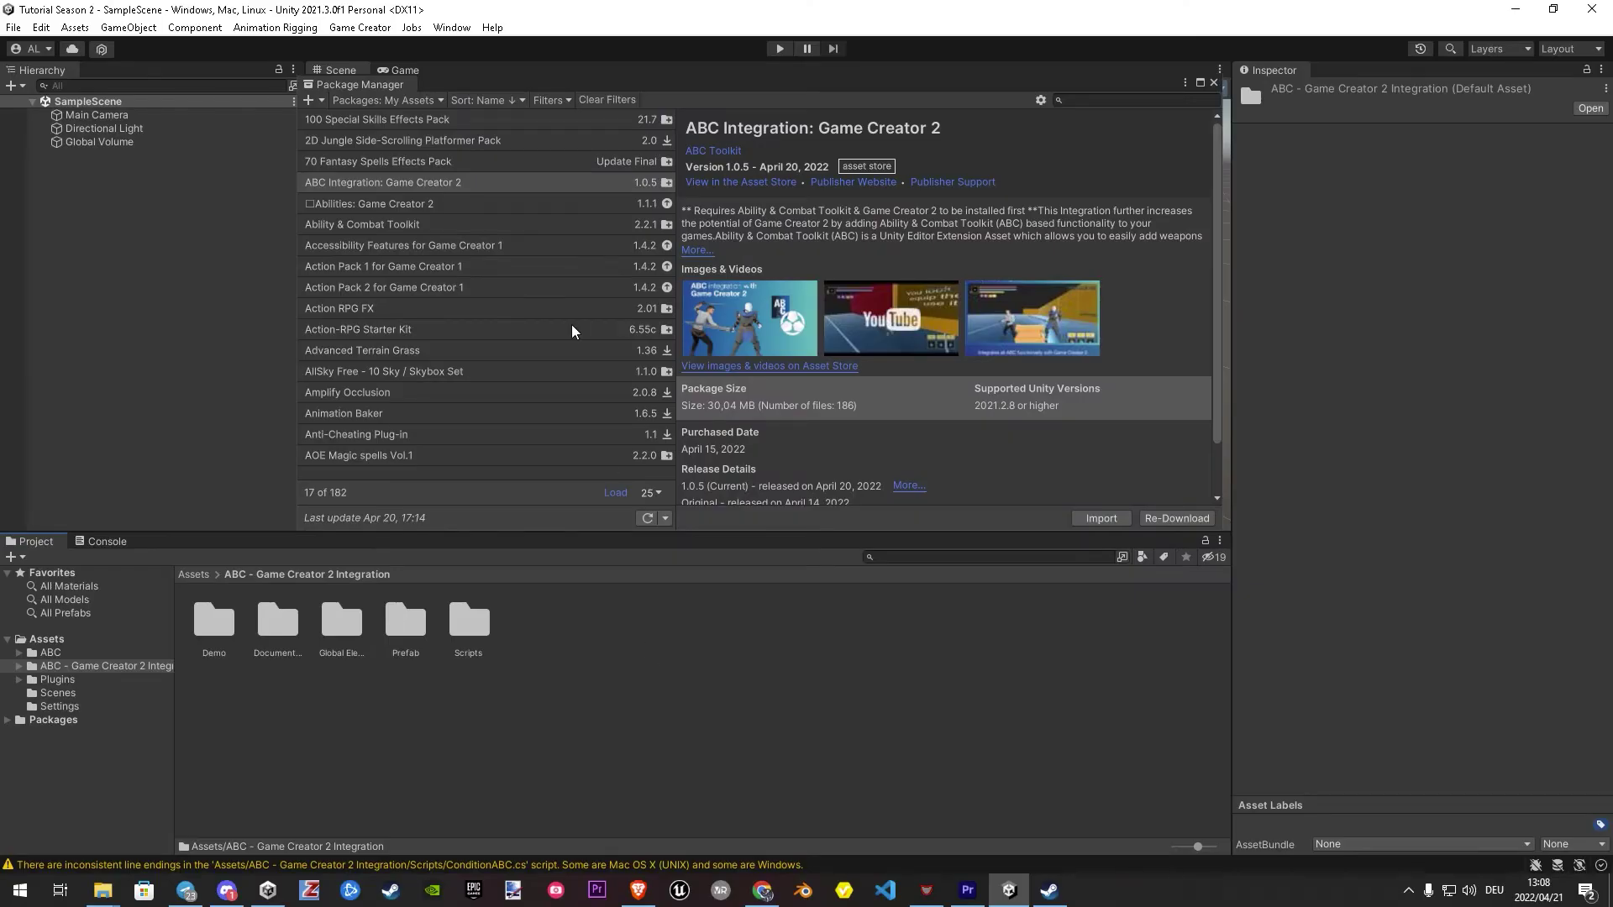
{"action": "left_click_drag", "start_coordinate": [393, 91], "coordinate": [437, 71]}
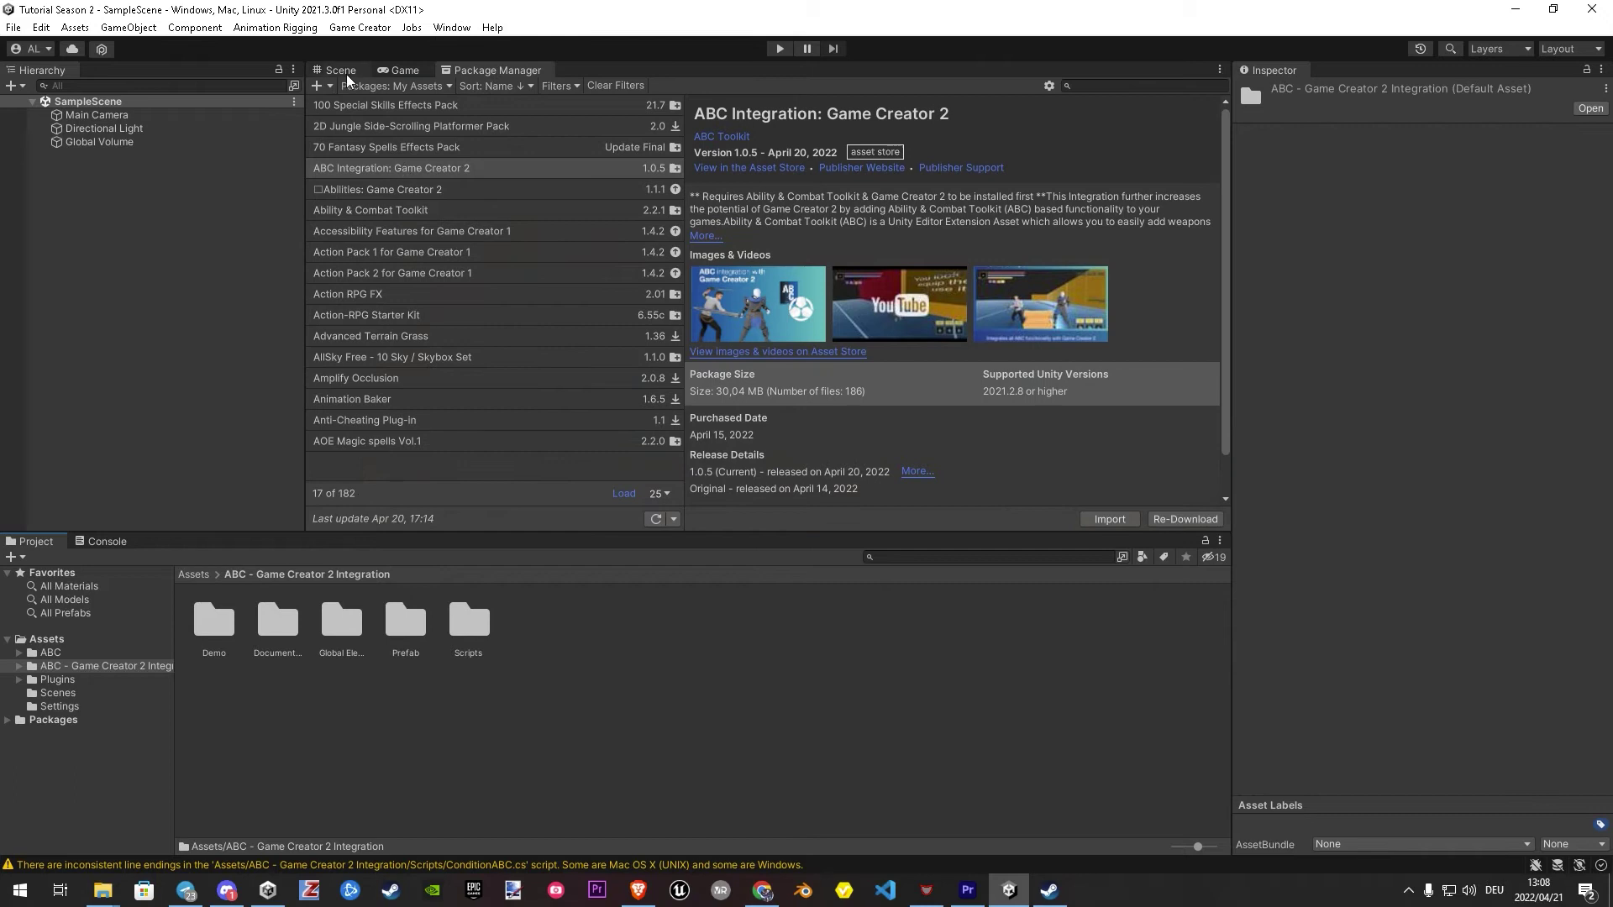
Step: Show the Scene view and create an empty game object named "Enable Integrations" in SampleScene
{"action": "left_click", "coordinate": [340, 71]}
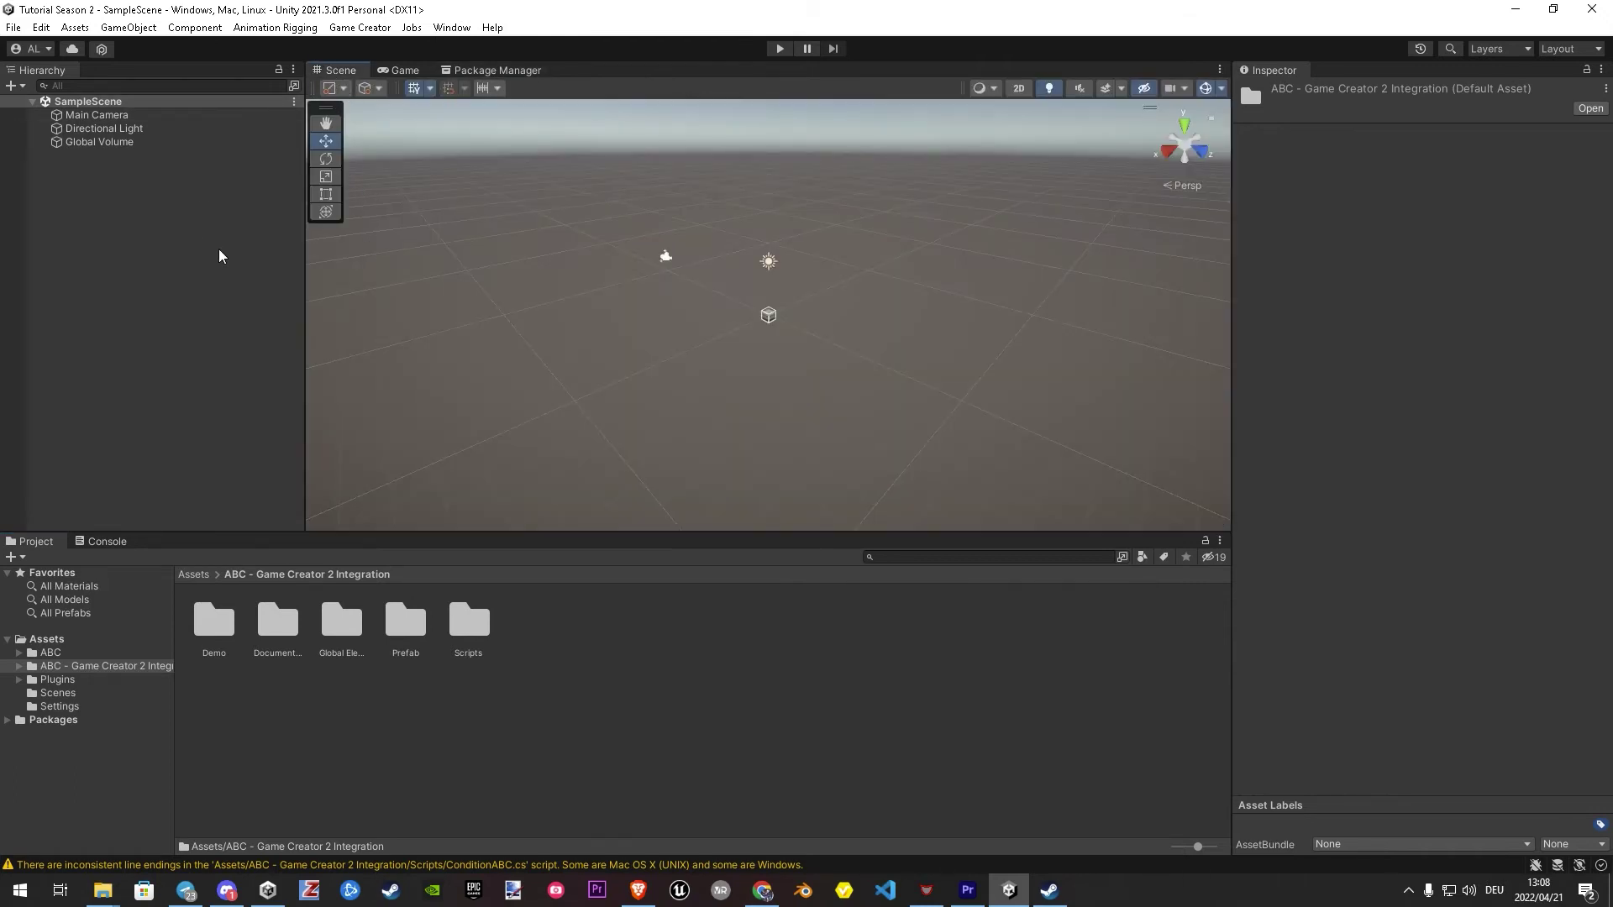
{"action": "right_click", "coordinate": [110, 180]}
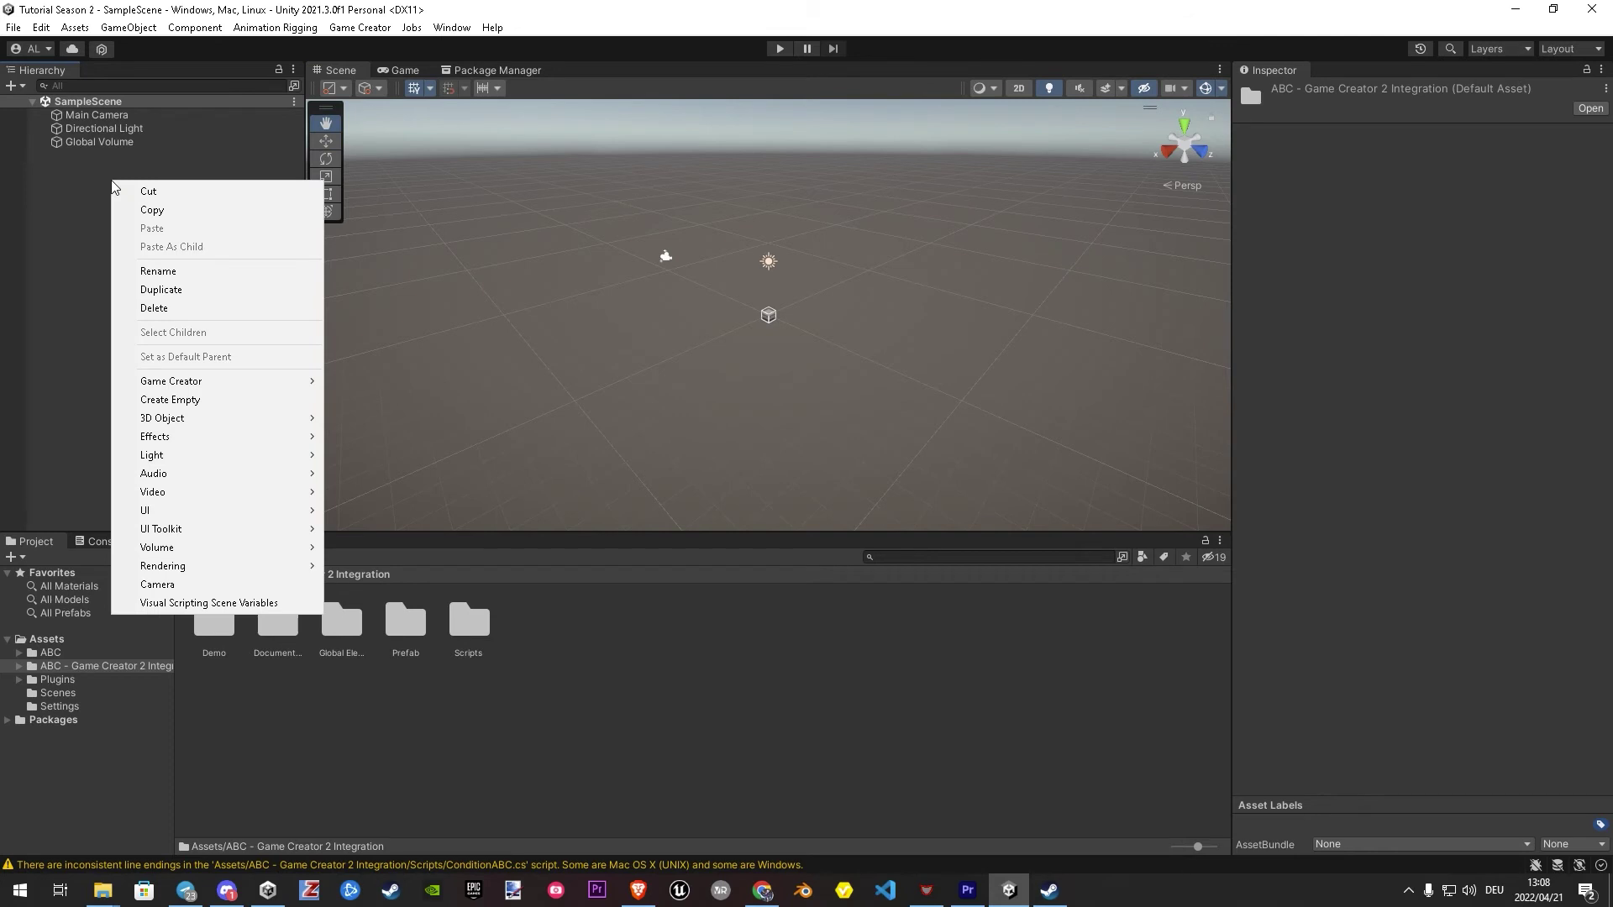
{"action": "left_click", "coordinate": [172, 400]}
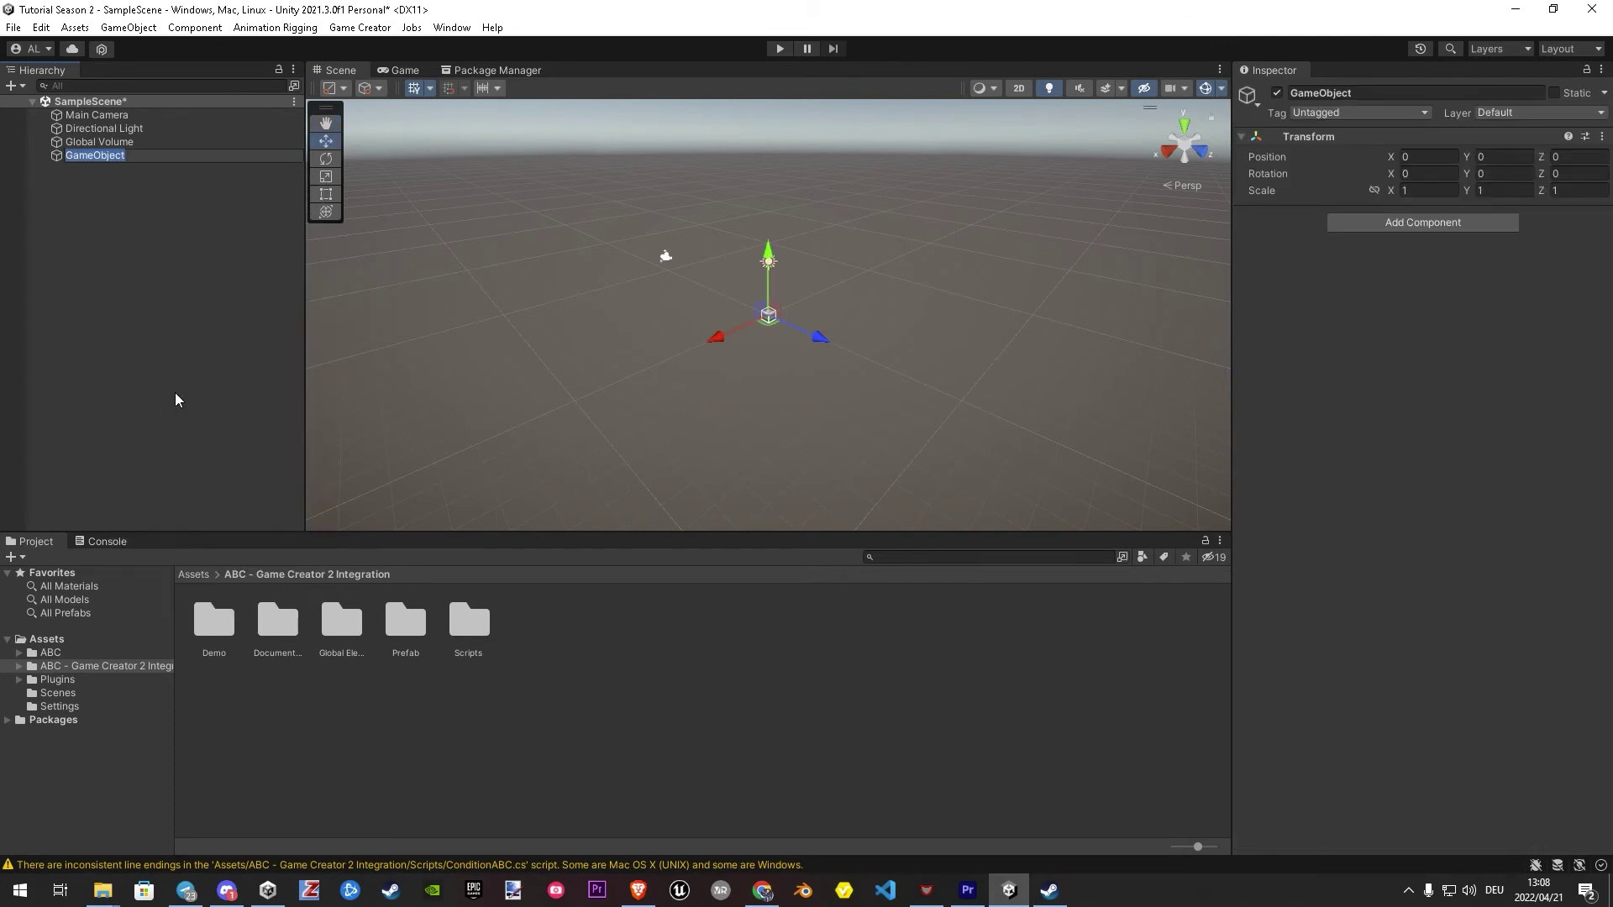
{"action": "type", "text": "Enable Integrations"}
{"action": "key", "text": "Return"}
{"action": "left_click", "coordinate": [172, 378]}
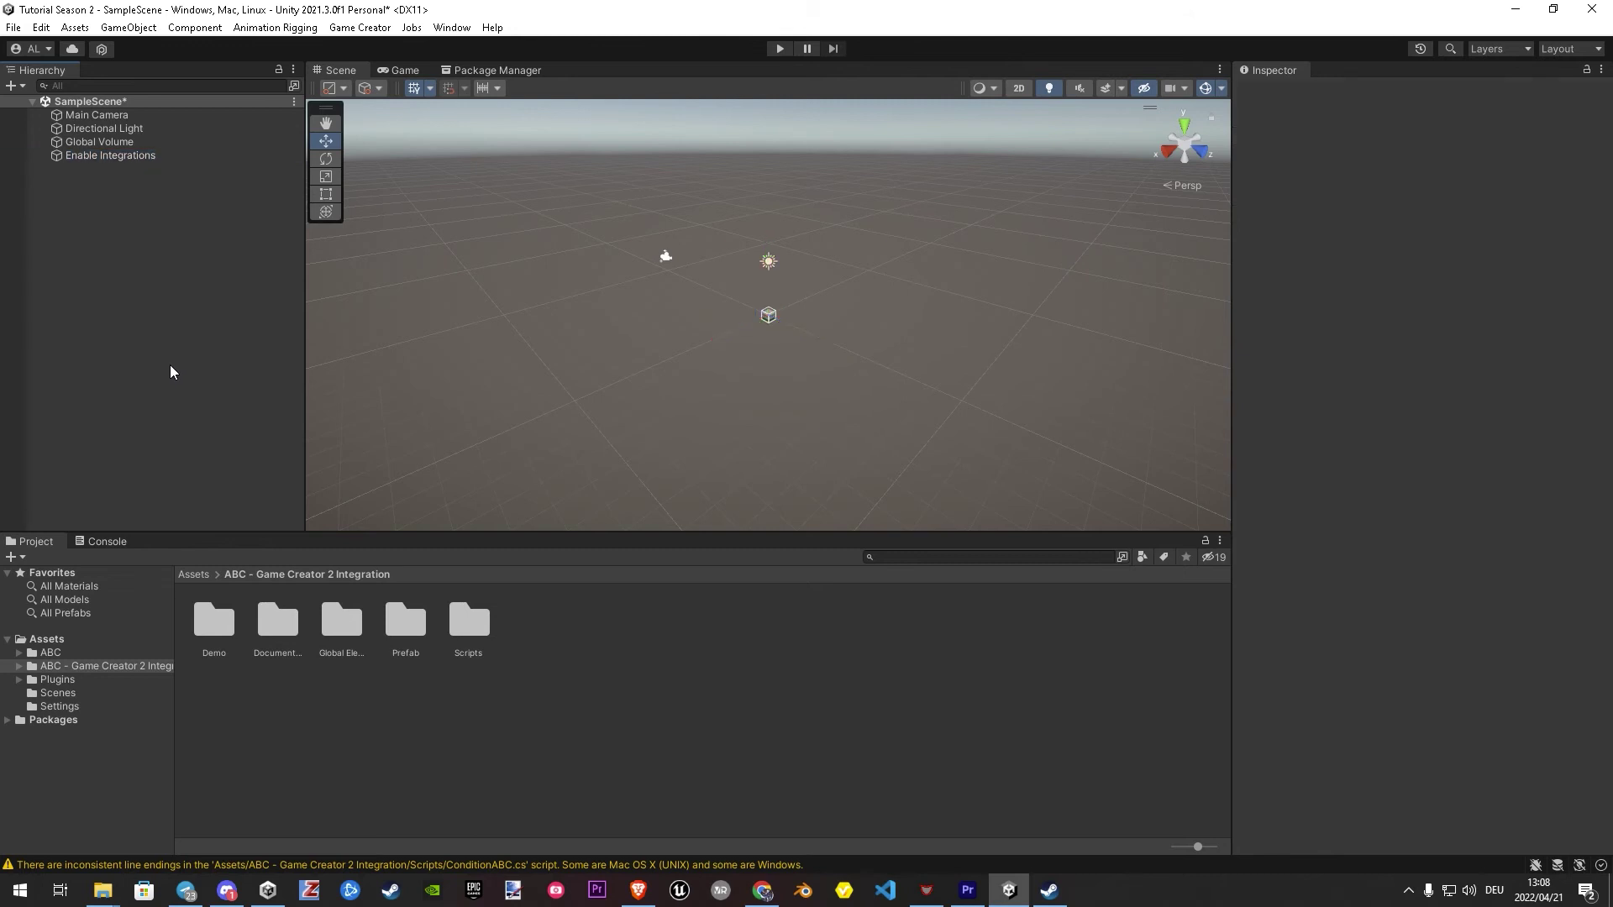
Step: Add the ABC_Controller component to the Enable Integrations object
{"action": "left_click", "coordinate": [114, 143]}
{"action": "left_click", "coordinate": [109, 156]}
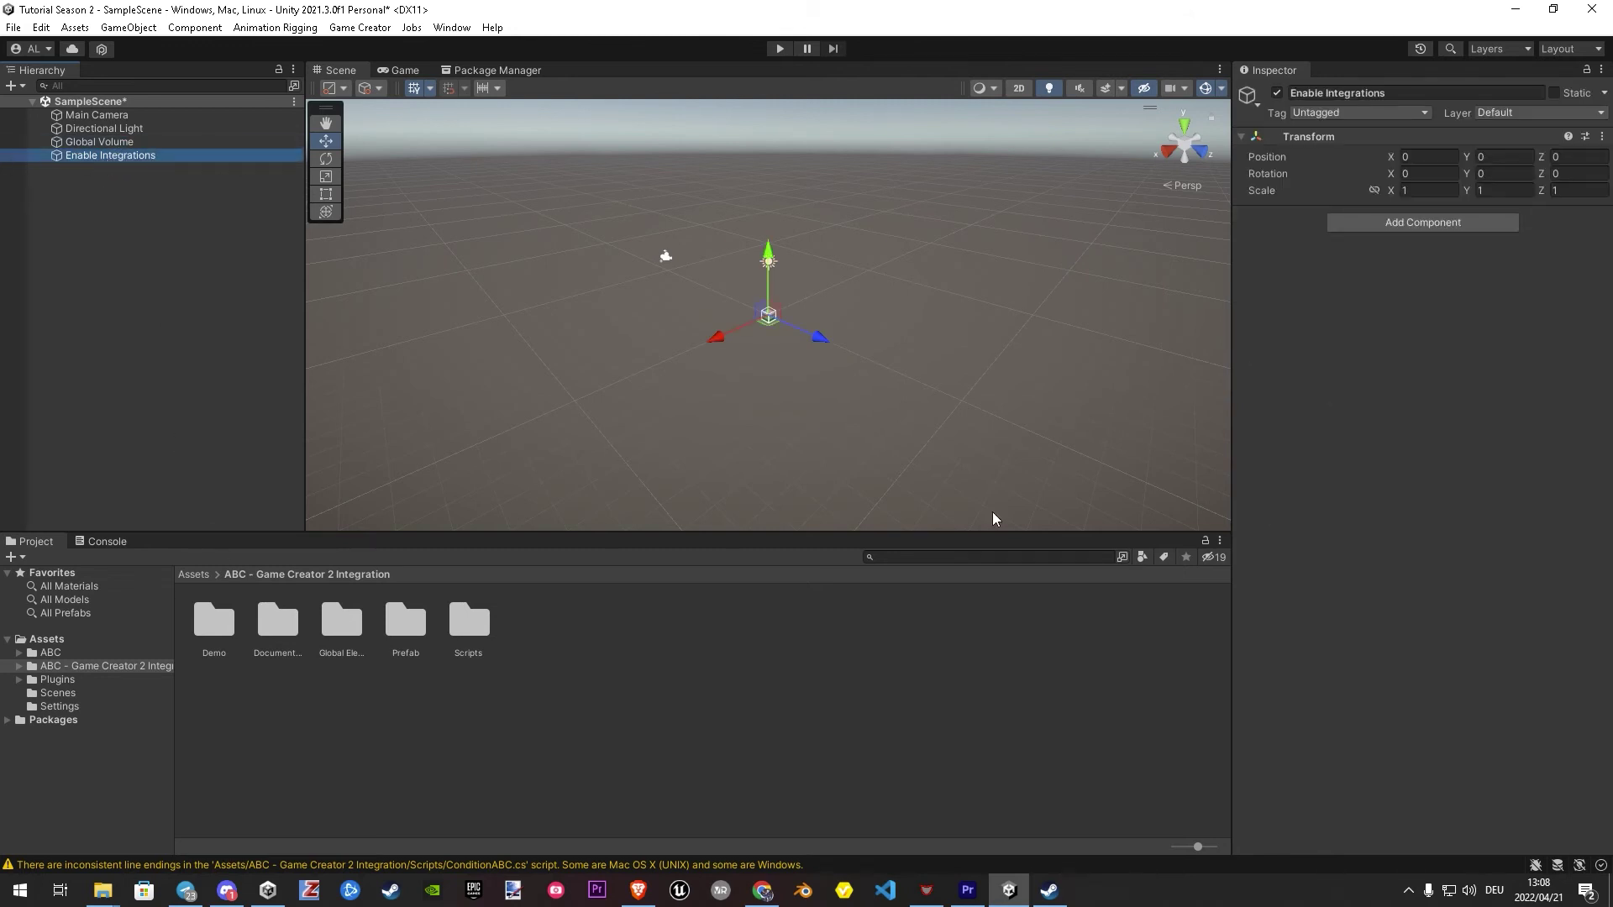
{"action": "left_click", "coordinate": [1428, 222]}
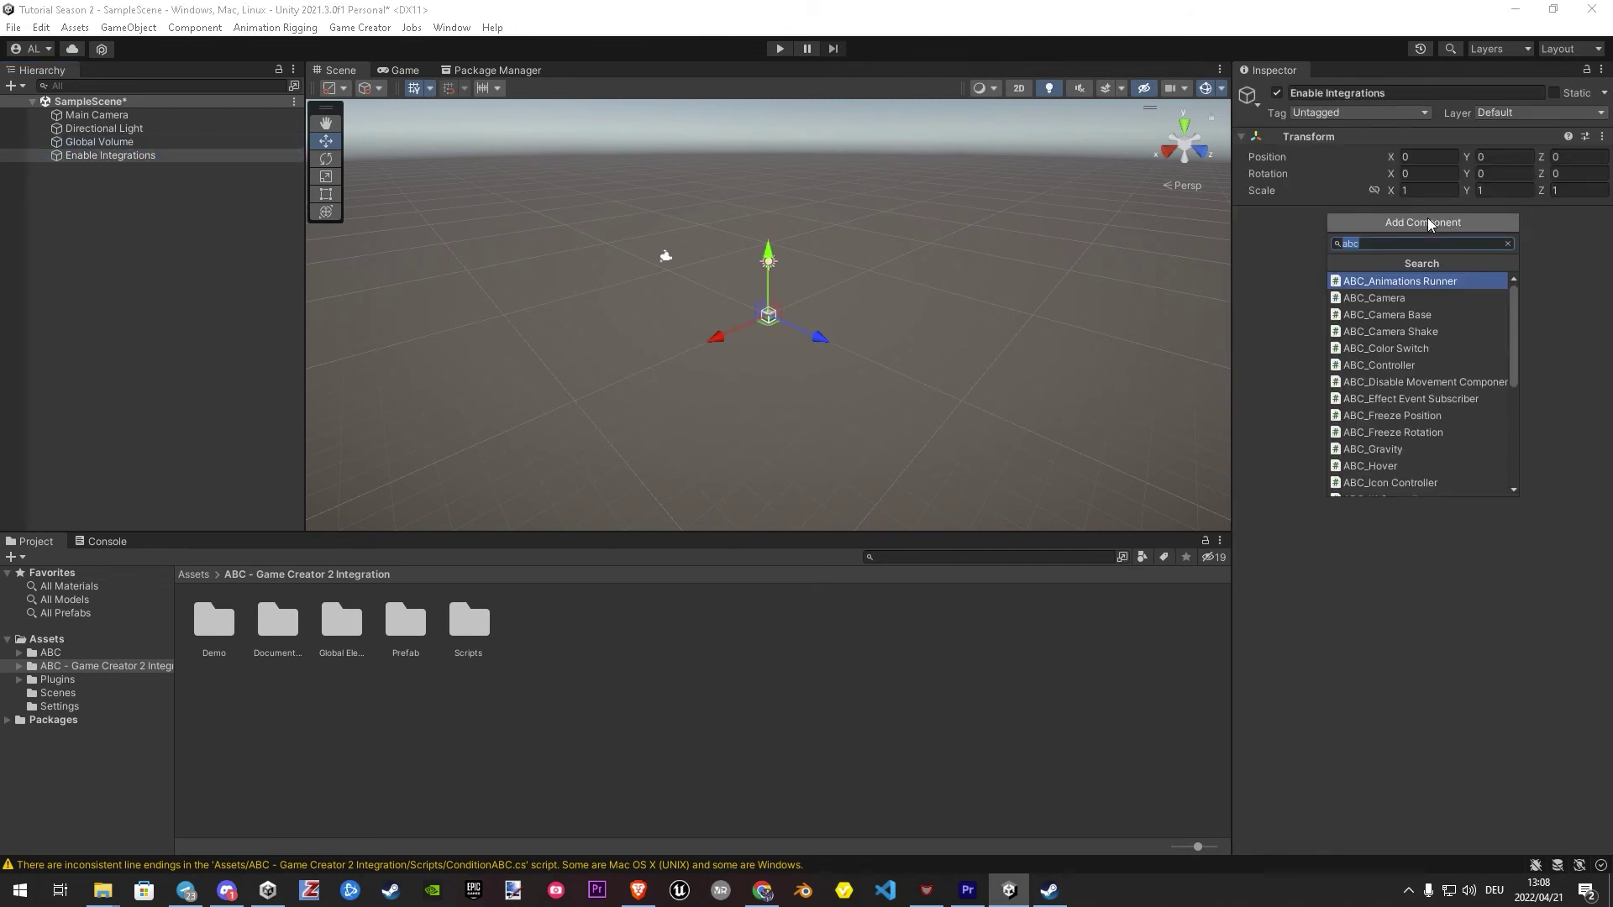
{"action": "type", "text": "Cont"}
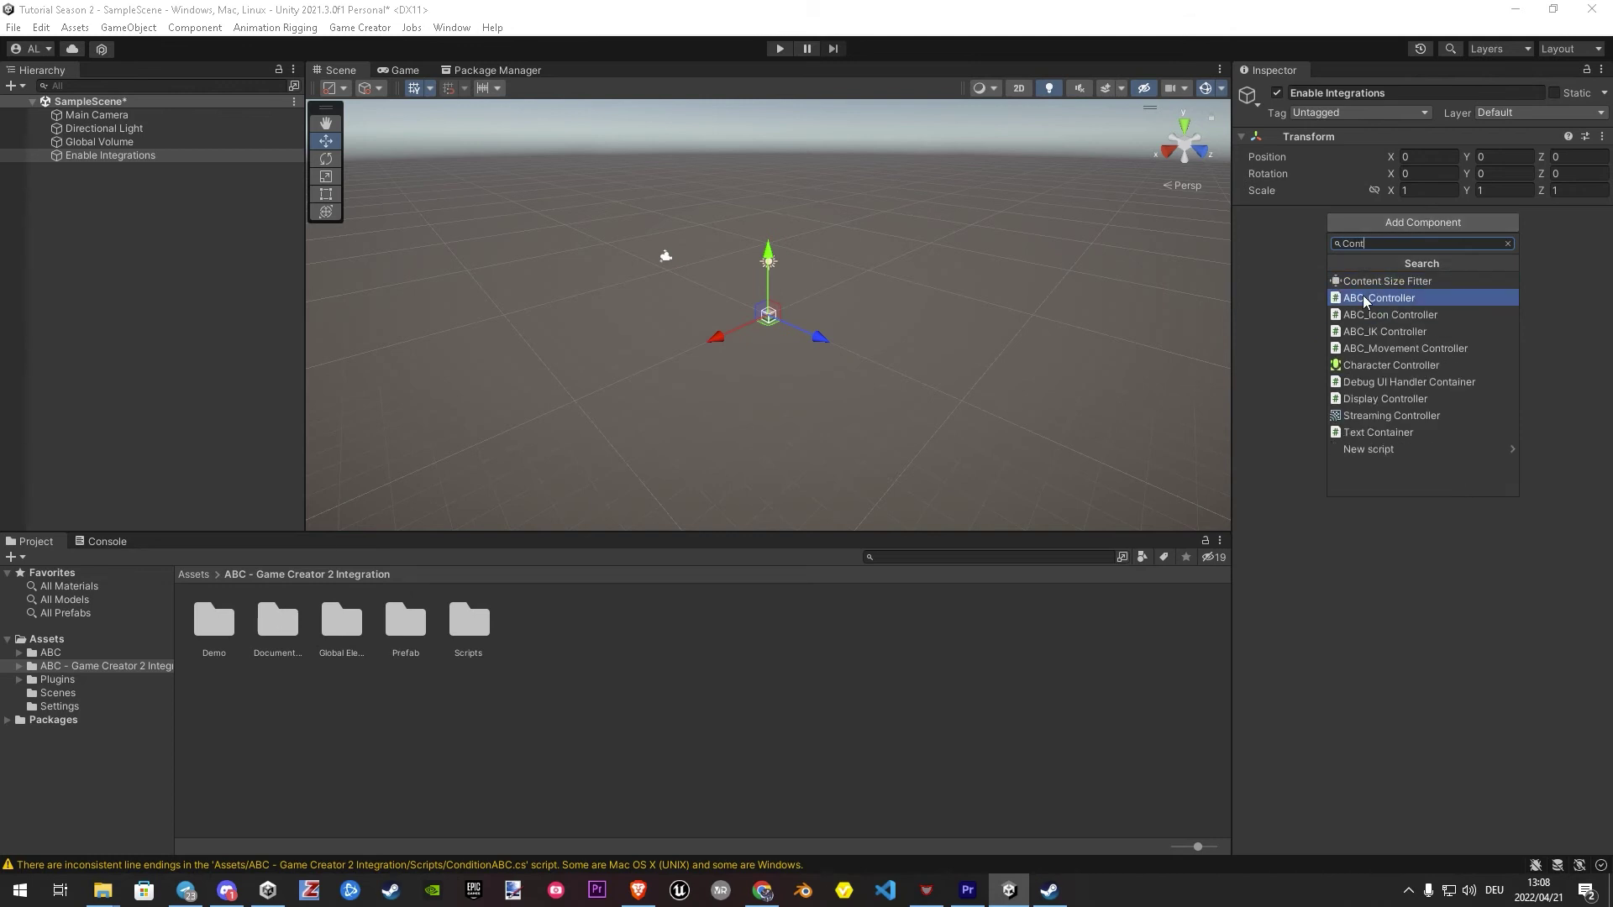
{"action": "left_click", "coordinate": [1363, 297]}
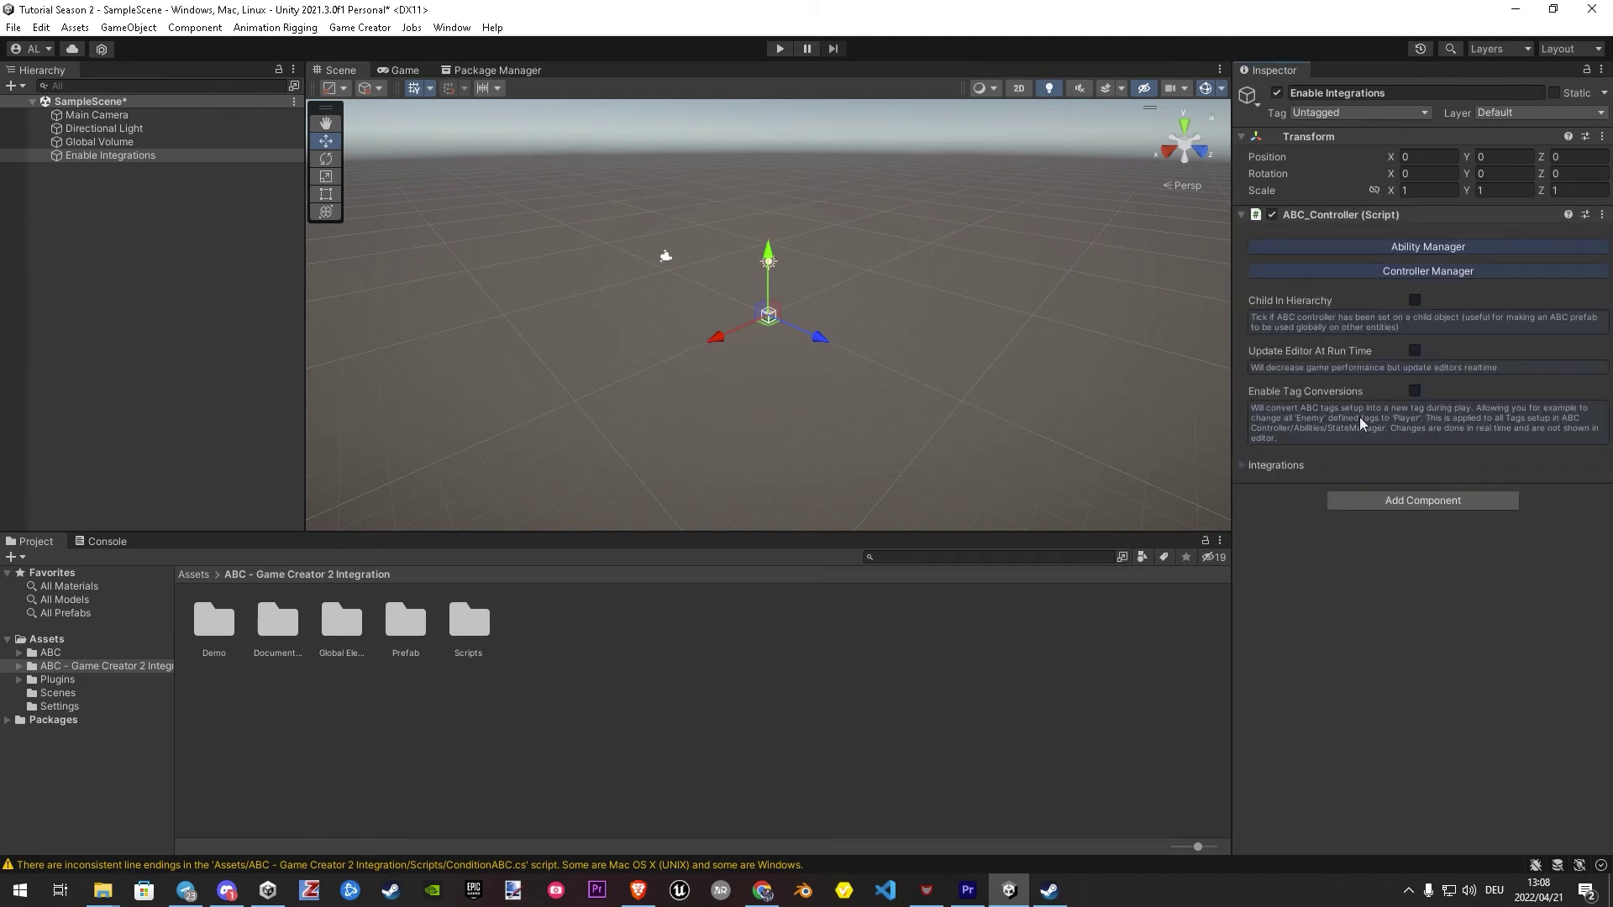
Step: Enable the Unity Input System, Game Creator 2 and Game Creator 2 Stats integrations in ABC_Controller and deselect the object
{"action": "left_click", "coordinate": [1241, 466]}
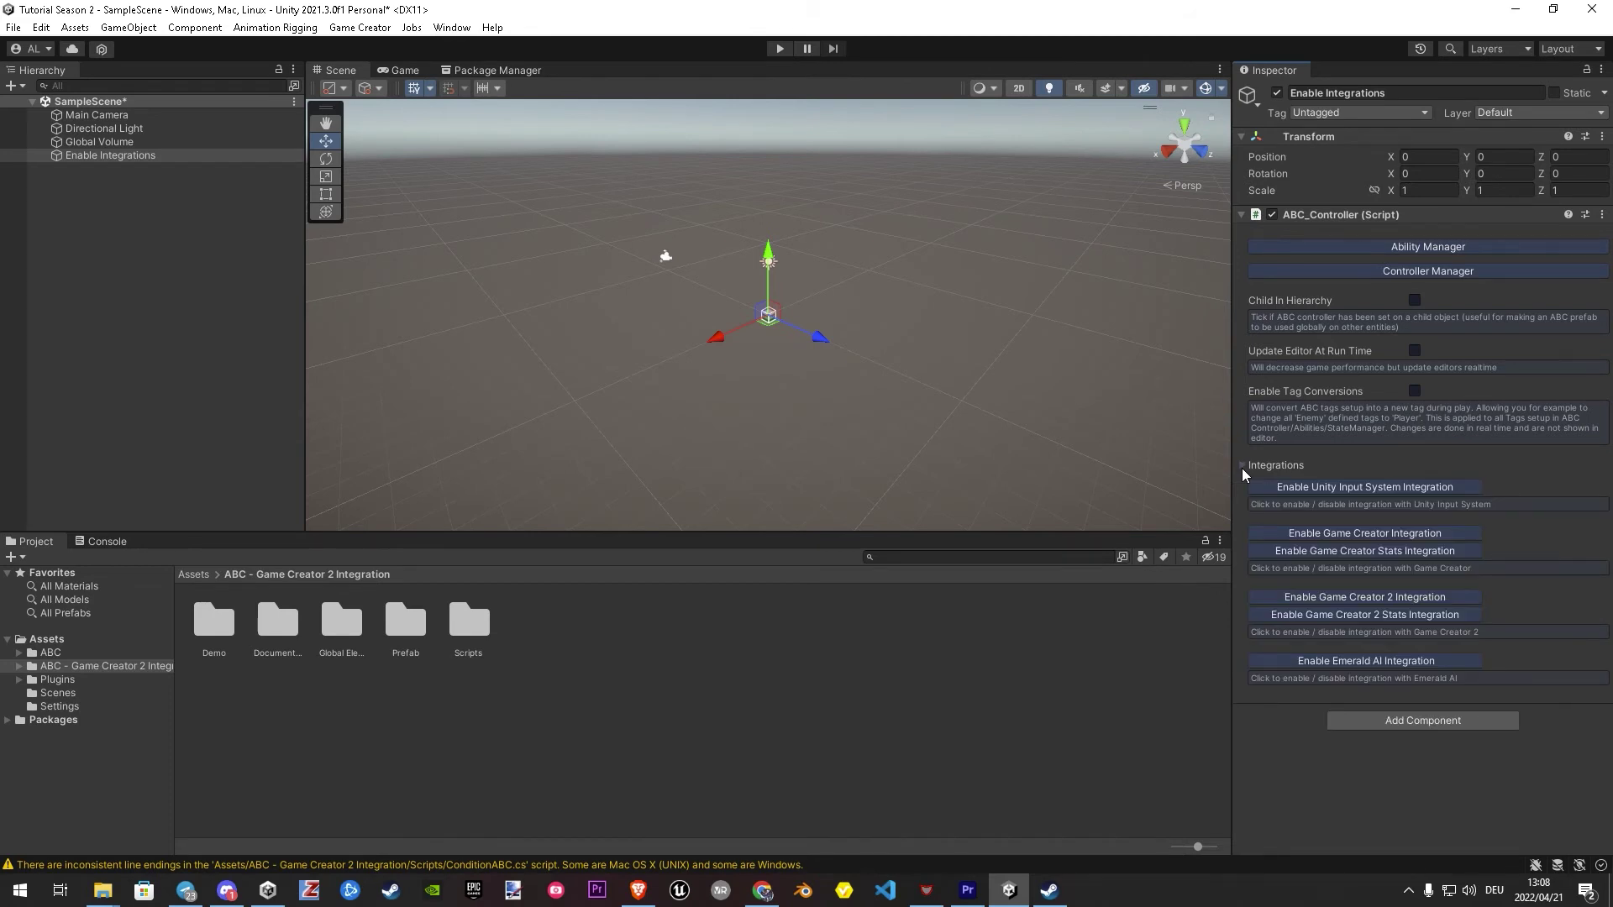
{"action": "left_click", "coordinate": [1364, 487]}
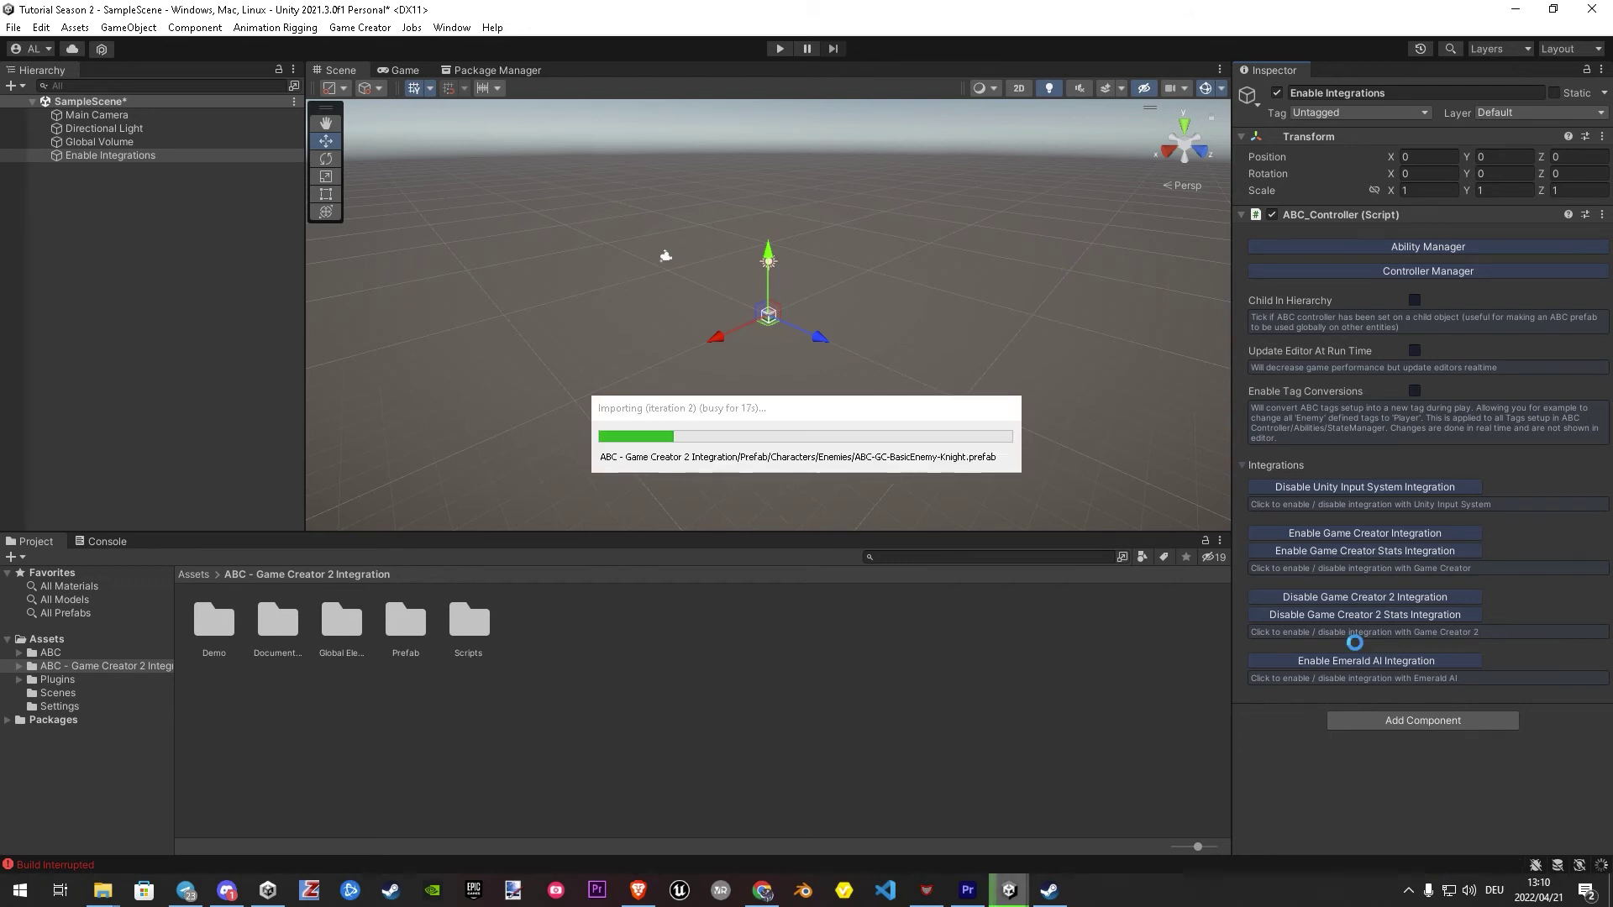
{"action": "left_click", "coordinate": [110, 216]}
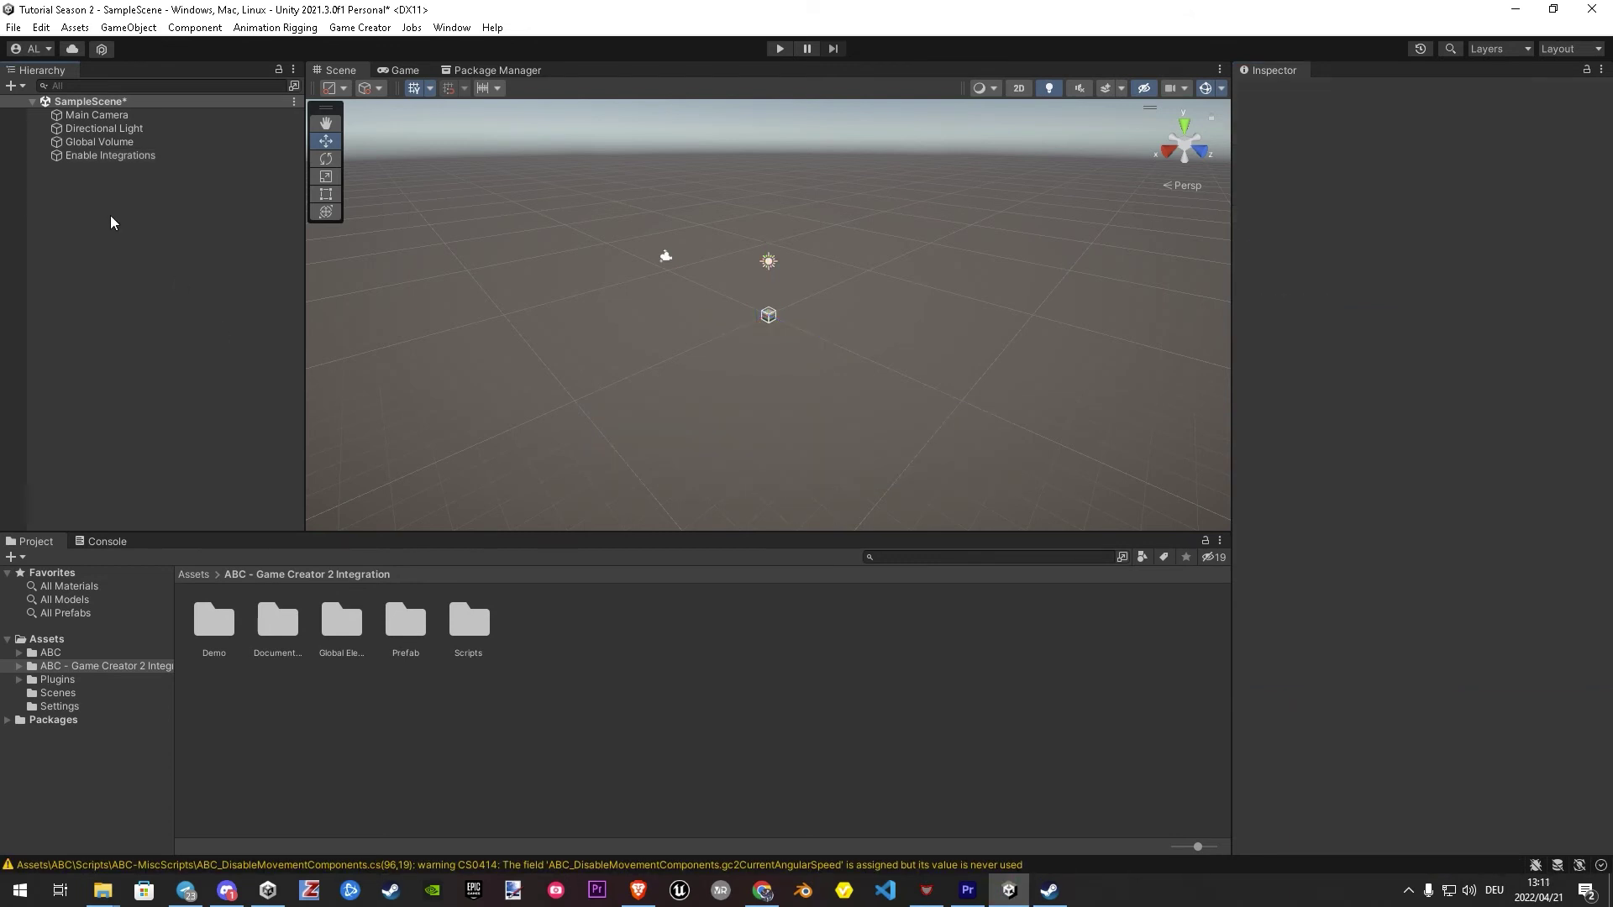
Step: Delete the Enable Integrations object and save the scene
{"action": "left_click", "coordinate": [83, 160]}
{"action": "key", "text": "Delete"}
{"action": "key", "text": "ctrl+s"}
Step: Open the Render Pipeline Converter and set its conversion type to Built-in to URP
{"action": "left_click", "coordinate": [452, 27]}
{"action": "mouse_move", "coordinate": [481, 359]}
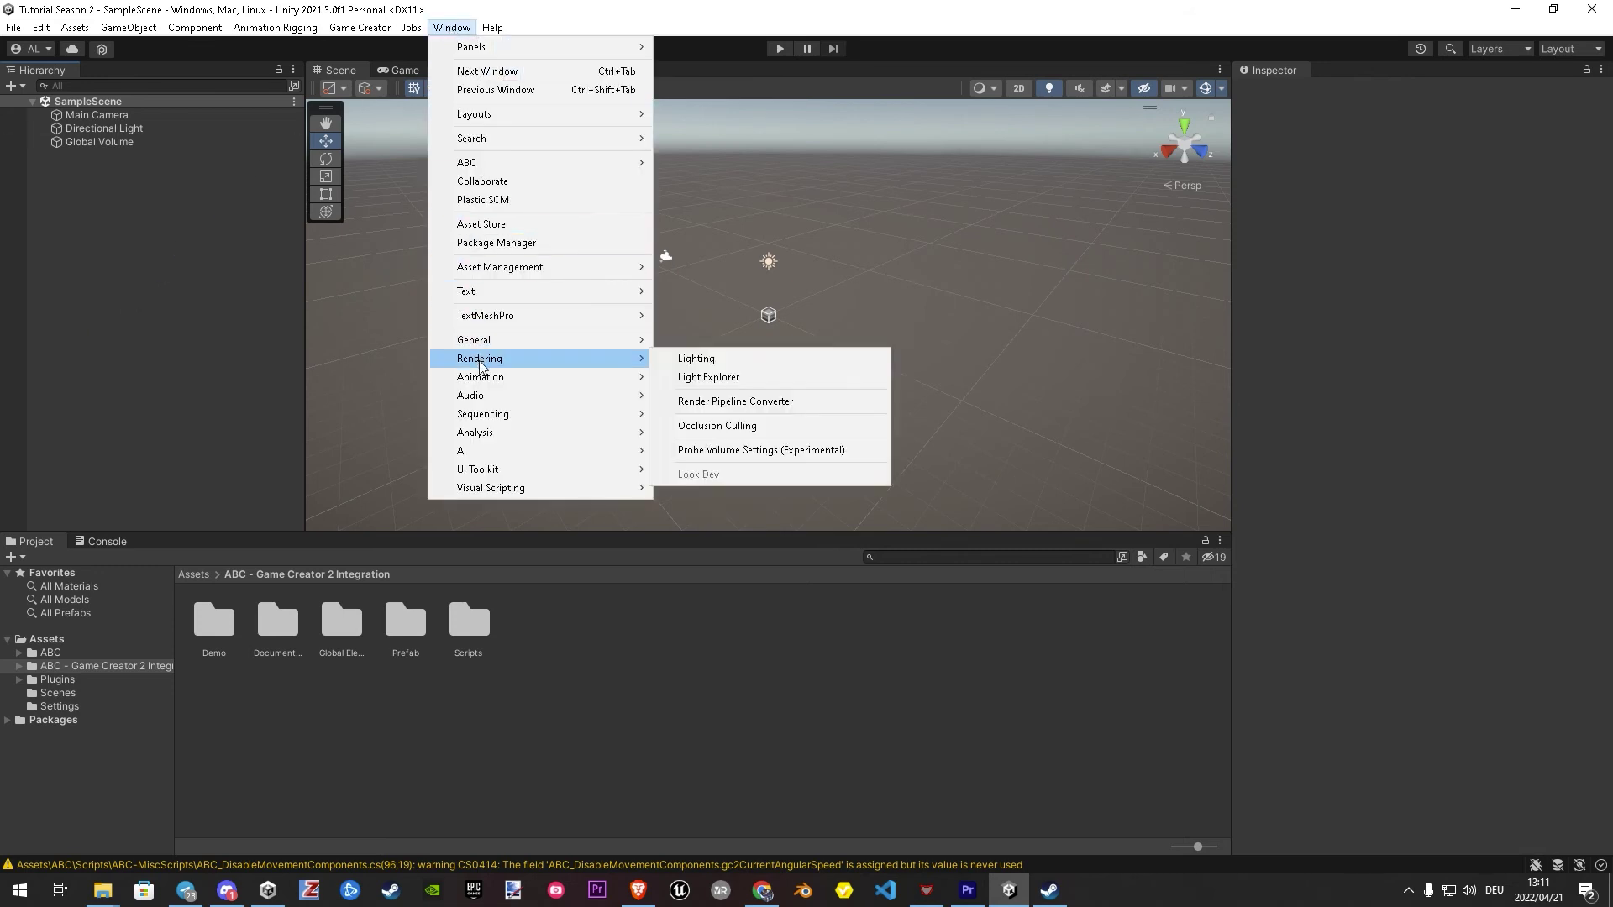
{"action": "left_click", "coordinate": [682, 403]}
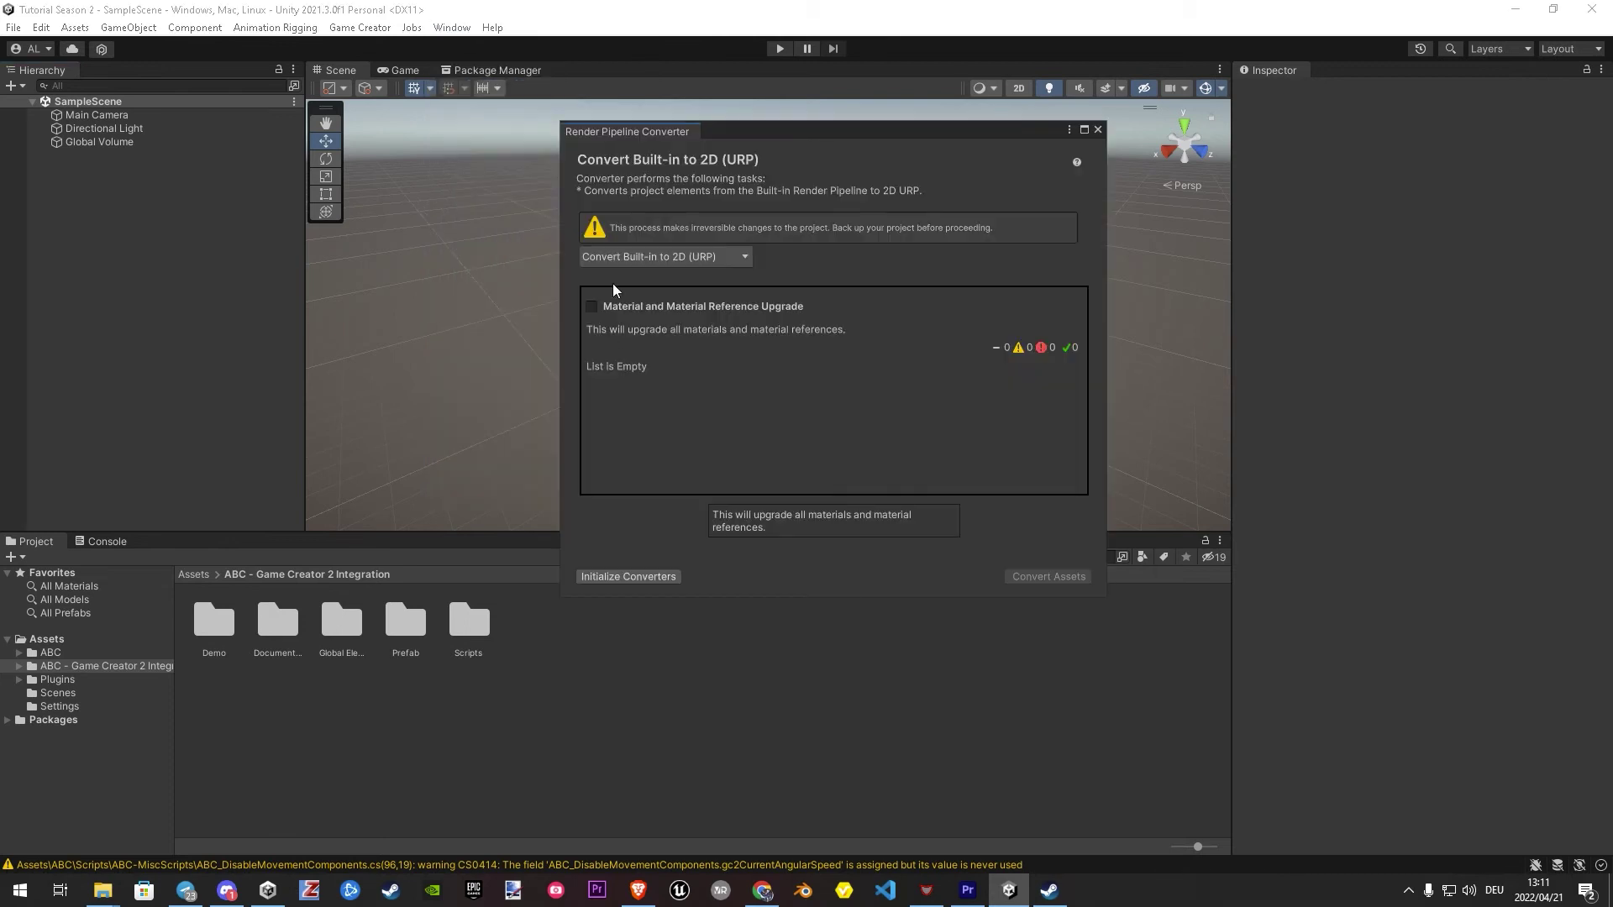
{"action": "left_click", "coordinate": [634, 256]}
{"action": "left_click", "coordinate": [624, 319]}
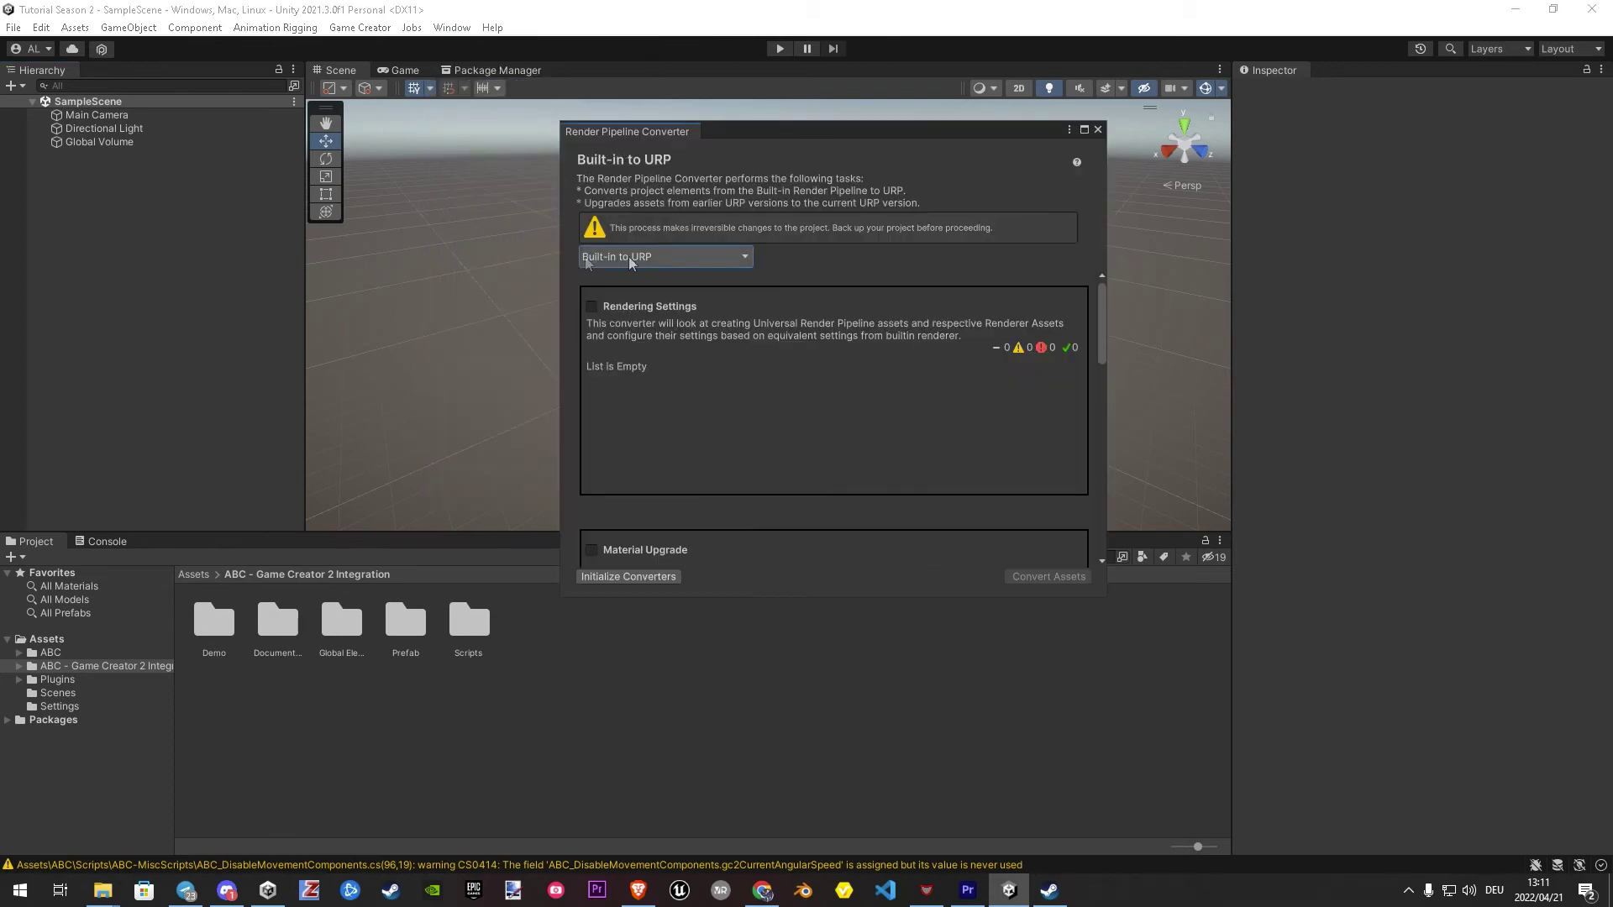
Step: Enable the Material Upgrade converter, initialize it and convert the project's materials to URP
{"action": "left_click", "coordinate": [593, 548]}
{"action": "scroll", "coordinate": [667, 541], "scroll_direction": "down", "scroll_amount": 3}
{"action": "left_click", "coordinate": [627, 578]}
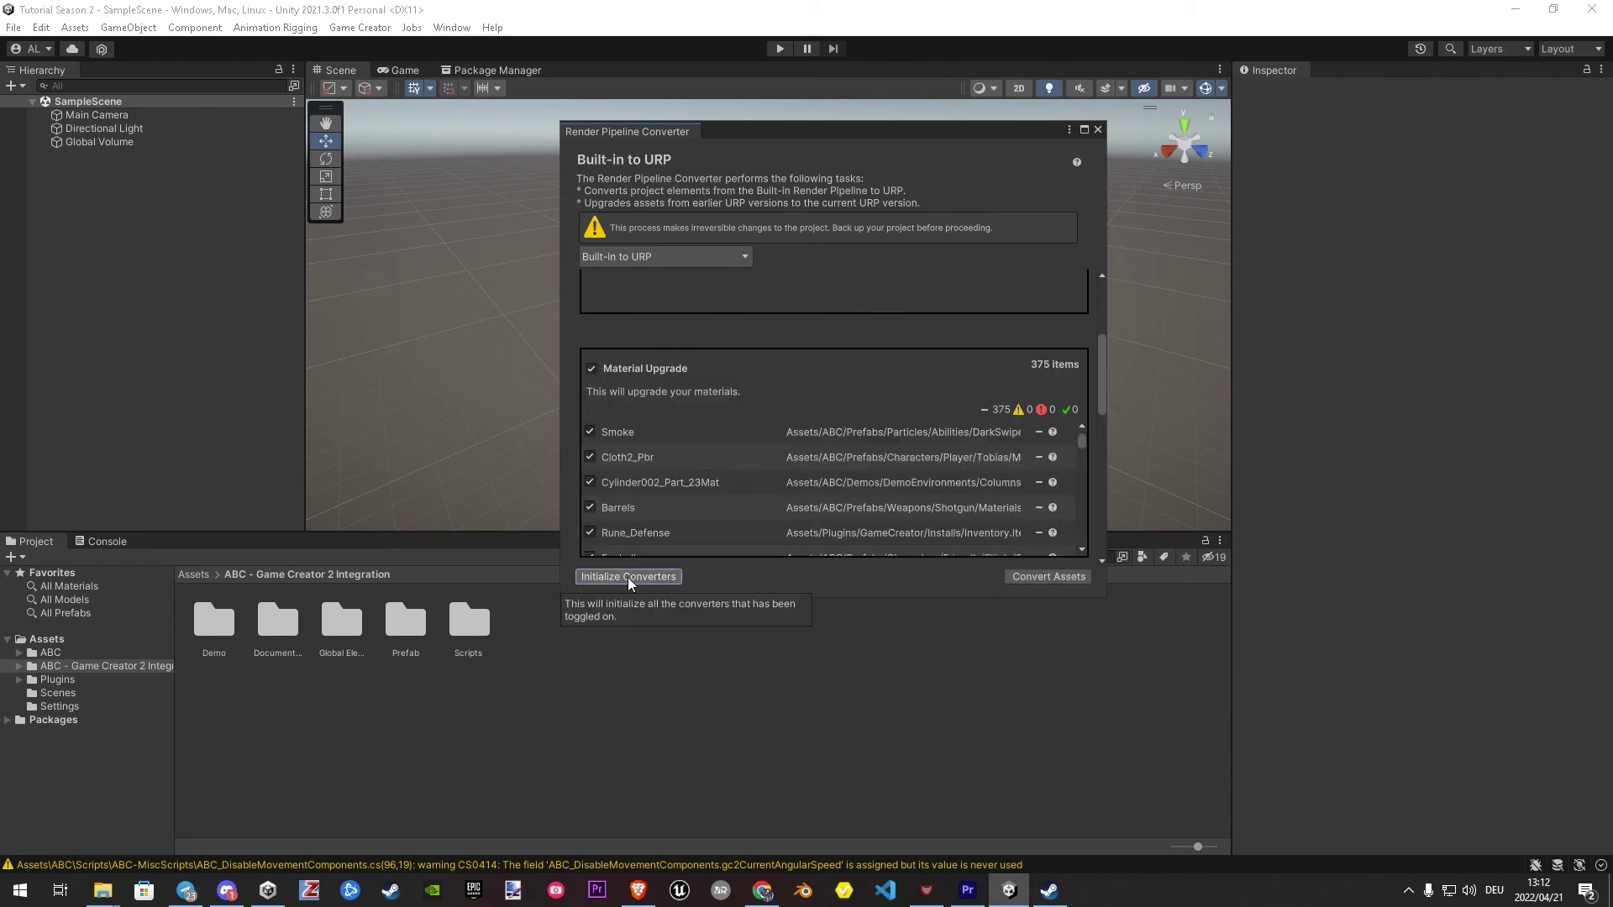
{"action": "left_click", "coordinate": [1050, 578]}
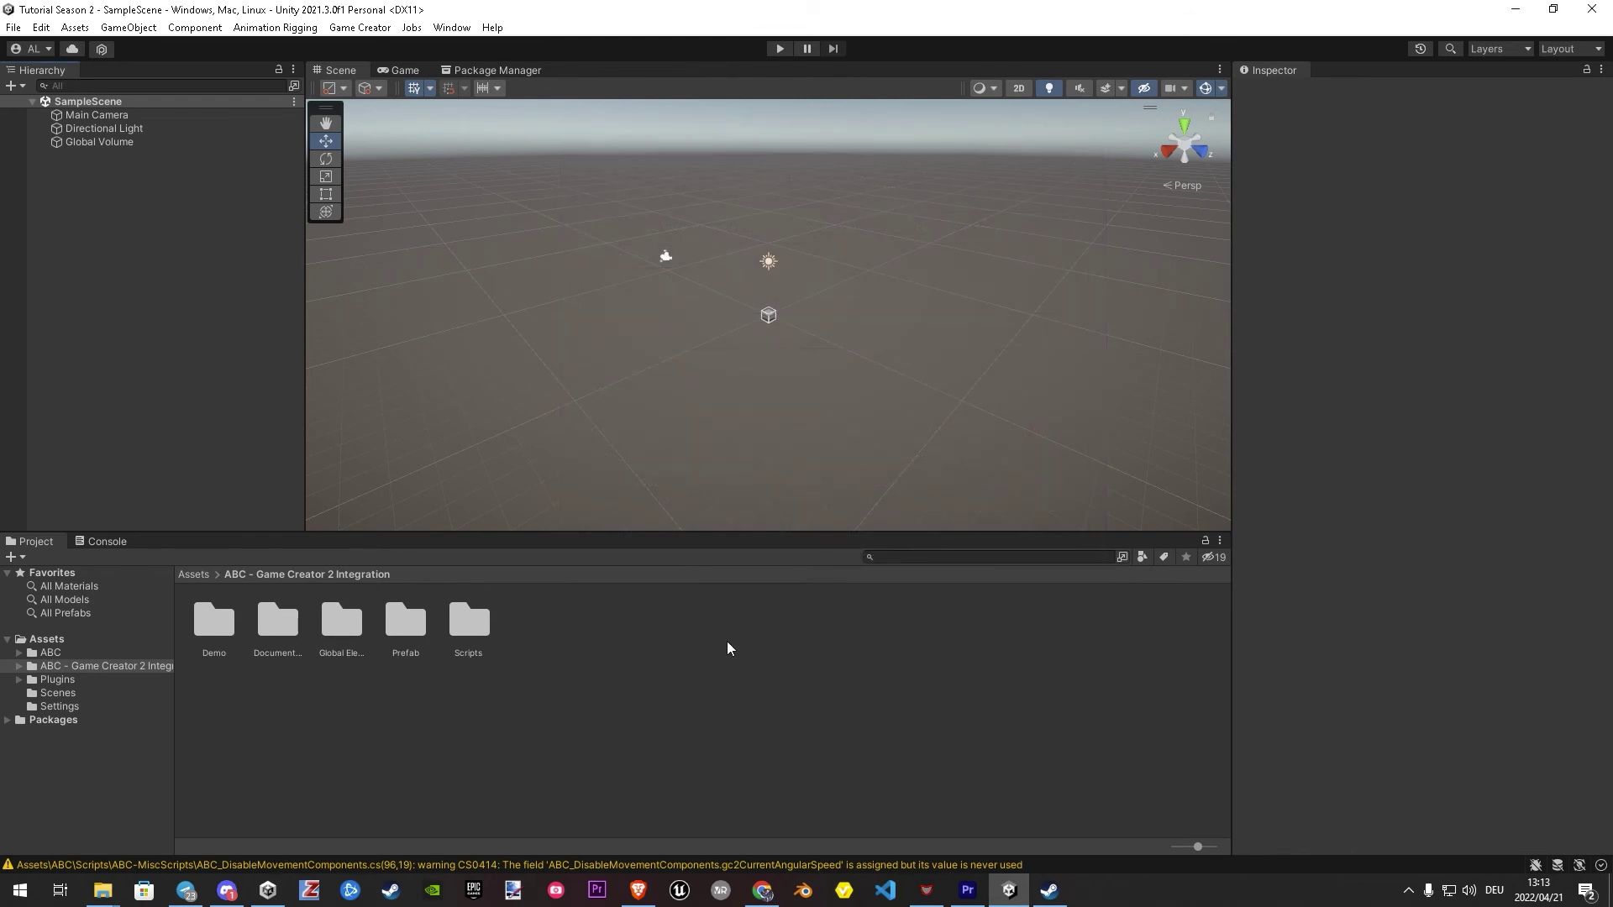
Step: Search My Assets in the Package Manager for "dual" and import the Dual Swords: ABC Expansion package
{"action": "left_click", "coordinate": [529, 70]}
{"action": "left_click", "coordinate": [1104, 86]}
{"action": "type", "text": "dual"}
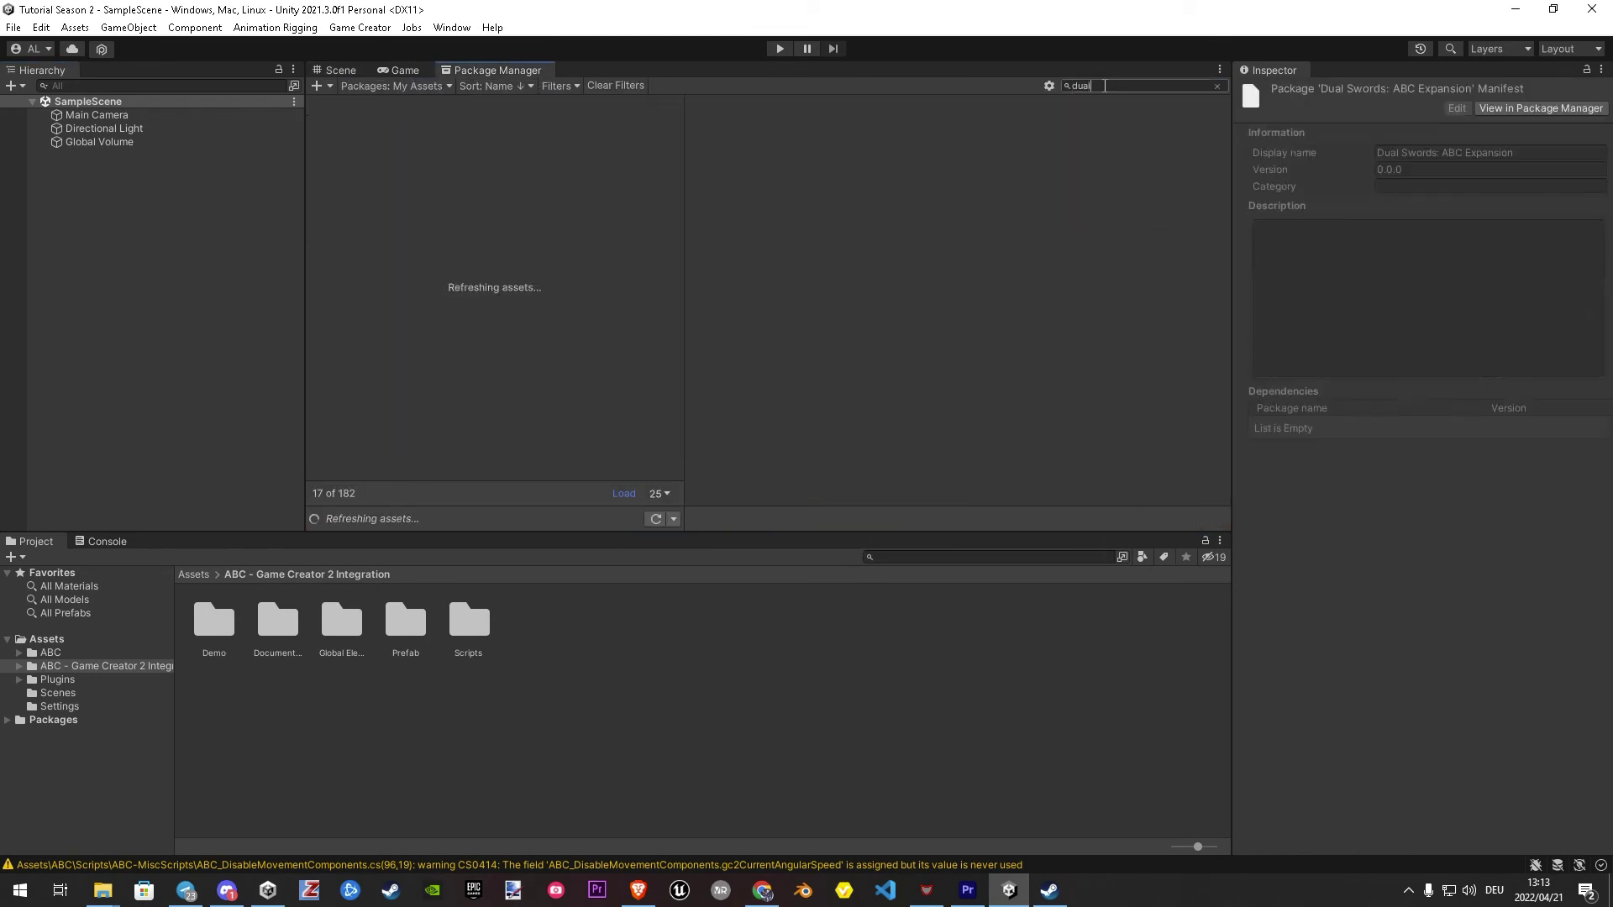
{"action": "left_click", "coordinate": [1108, 519]}
{"action": "left_click", "coordinate": [908, 672]}
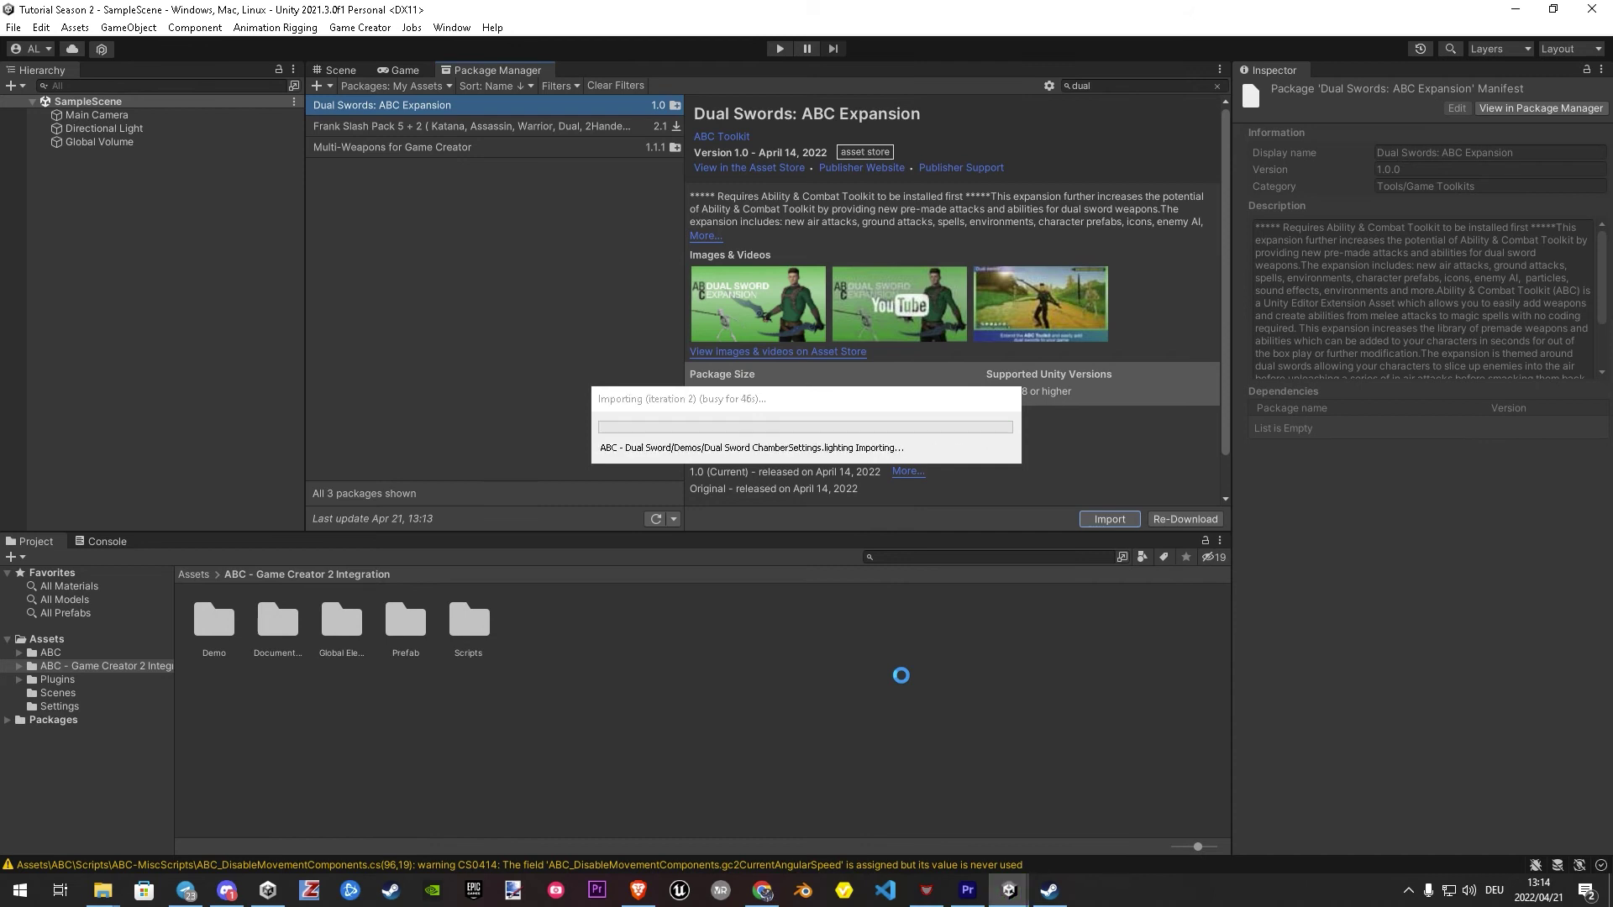
Step: Return to the Scene view, clear all Console entries and bring the project's asset folders back into view
{"action": "left_click", "coordinate": [335, 69]}
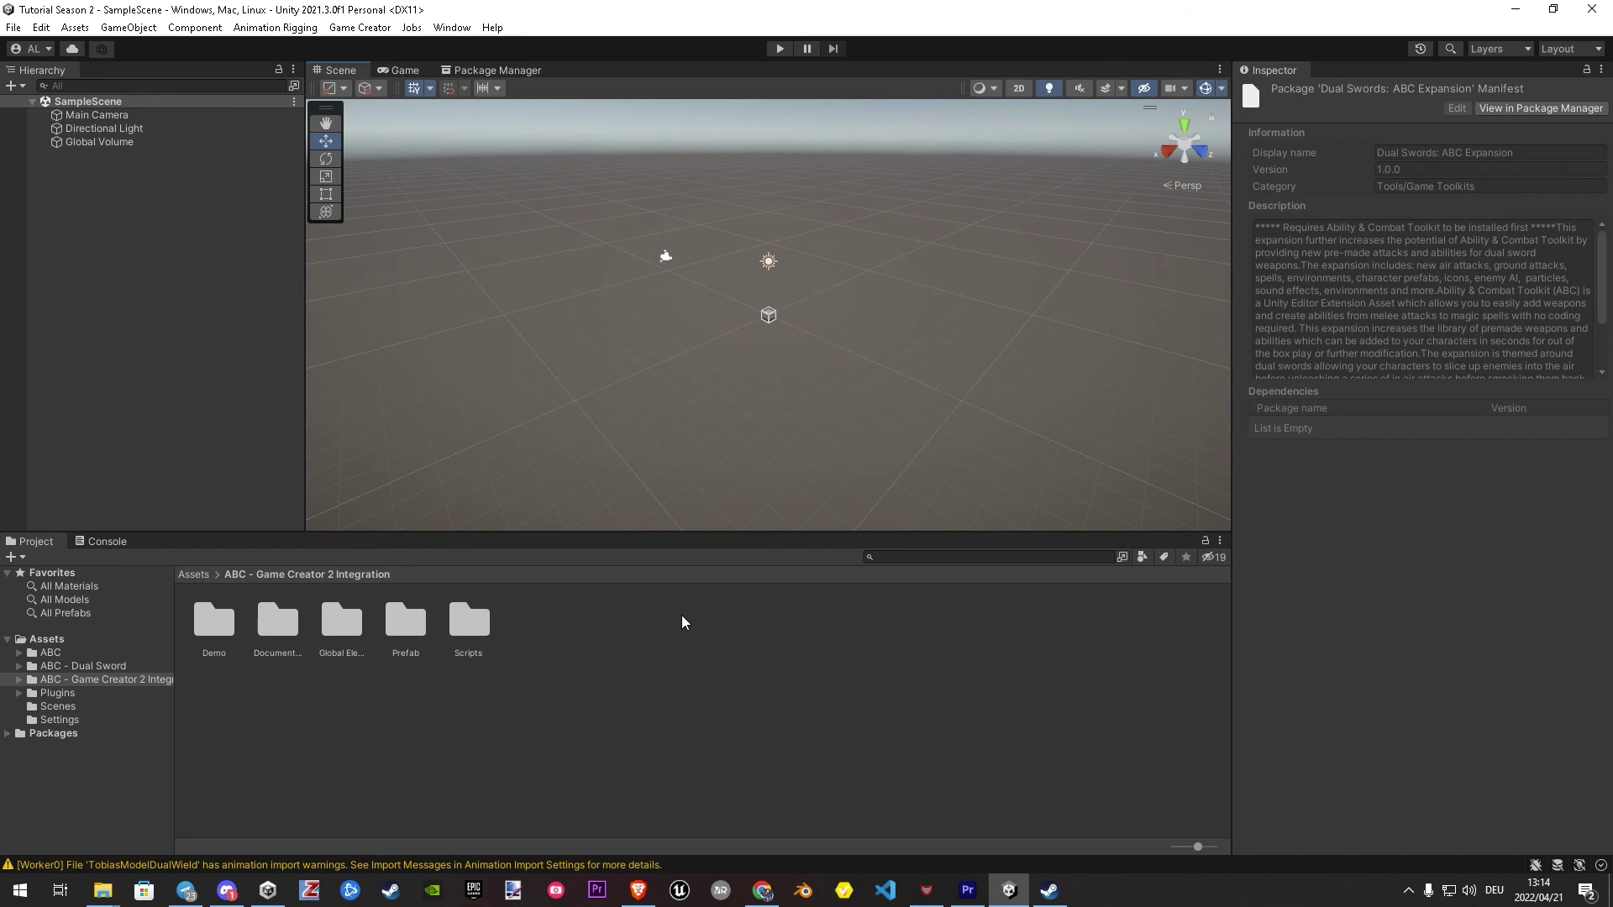
{"action": "left_click", "coordinate": [607, 862]}
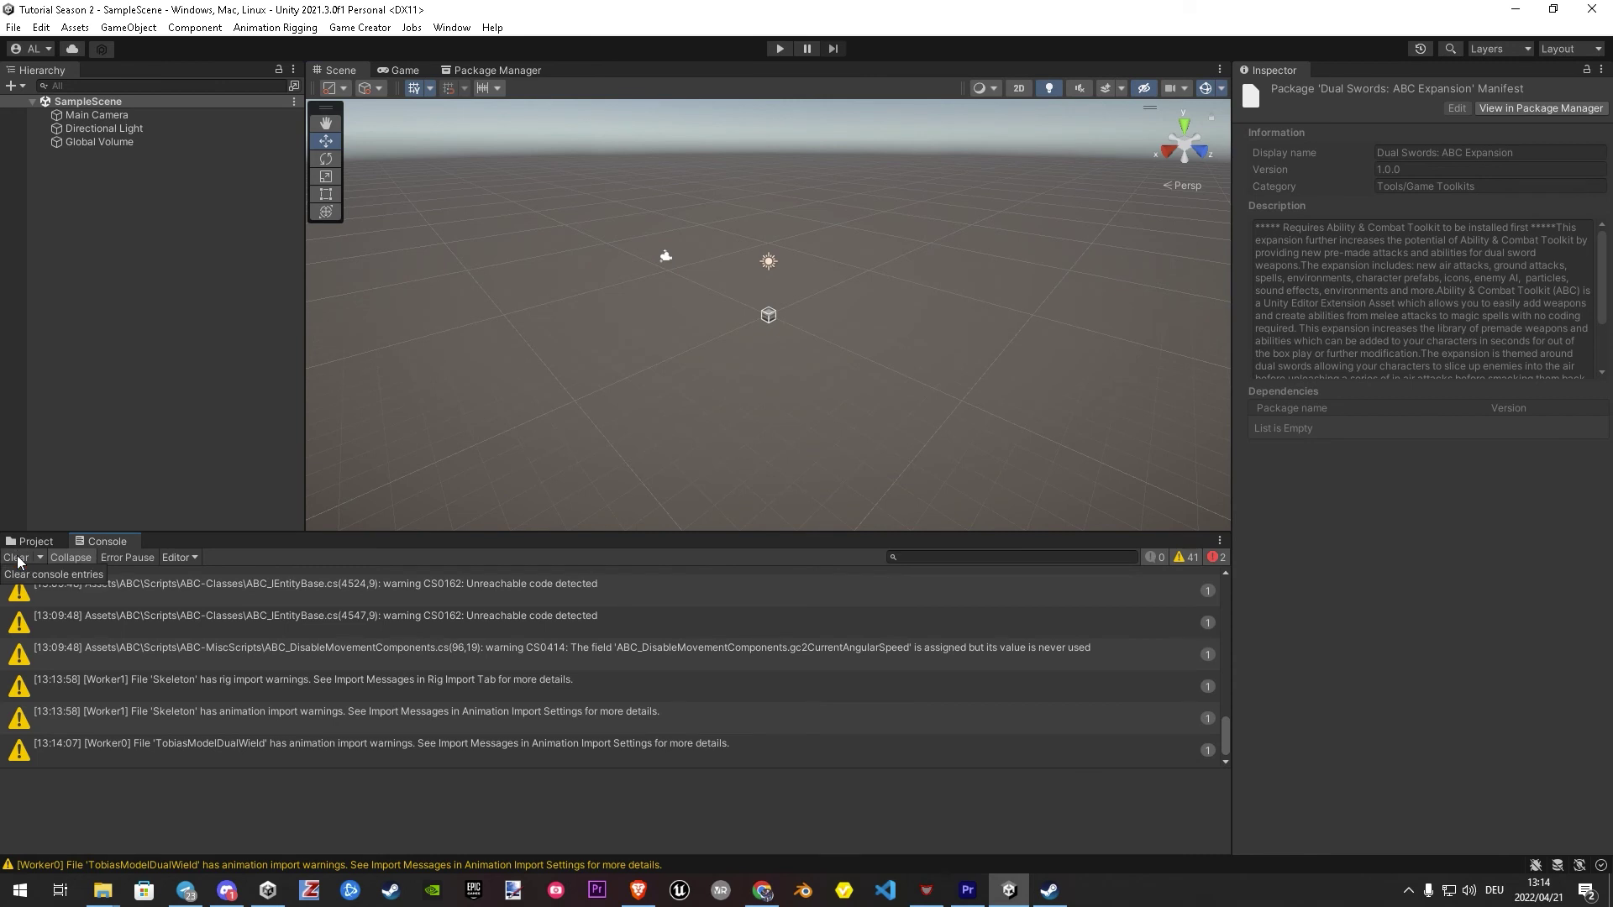
{"action": "left_click", "coordinate": [17, 558]}
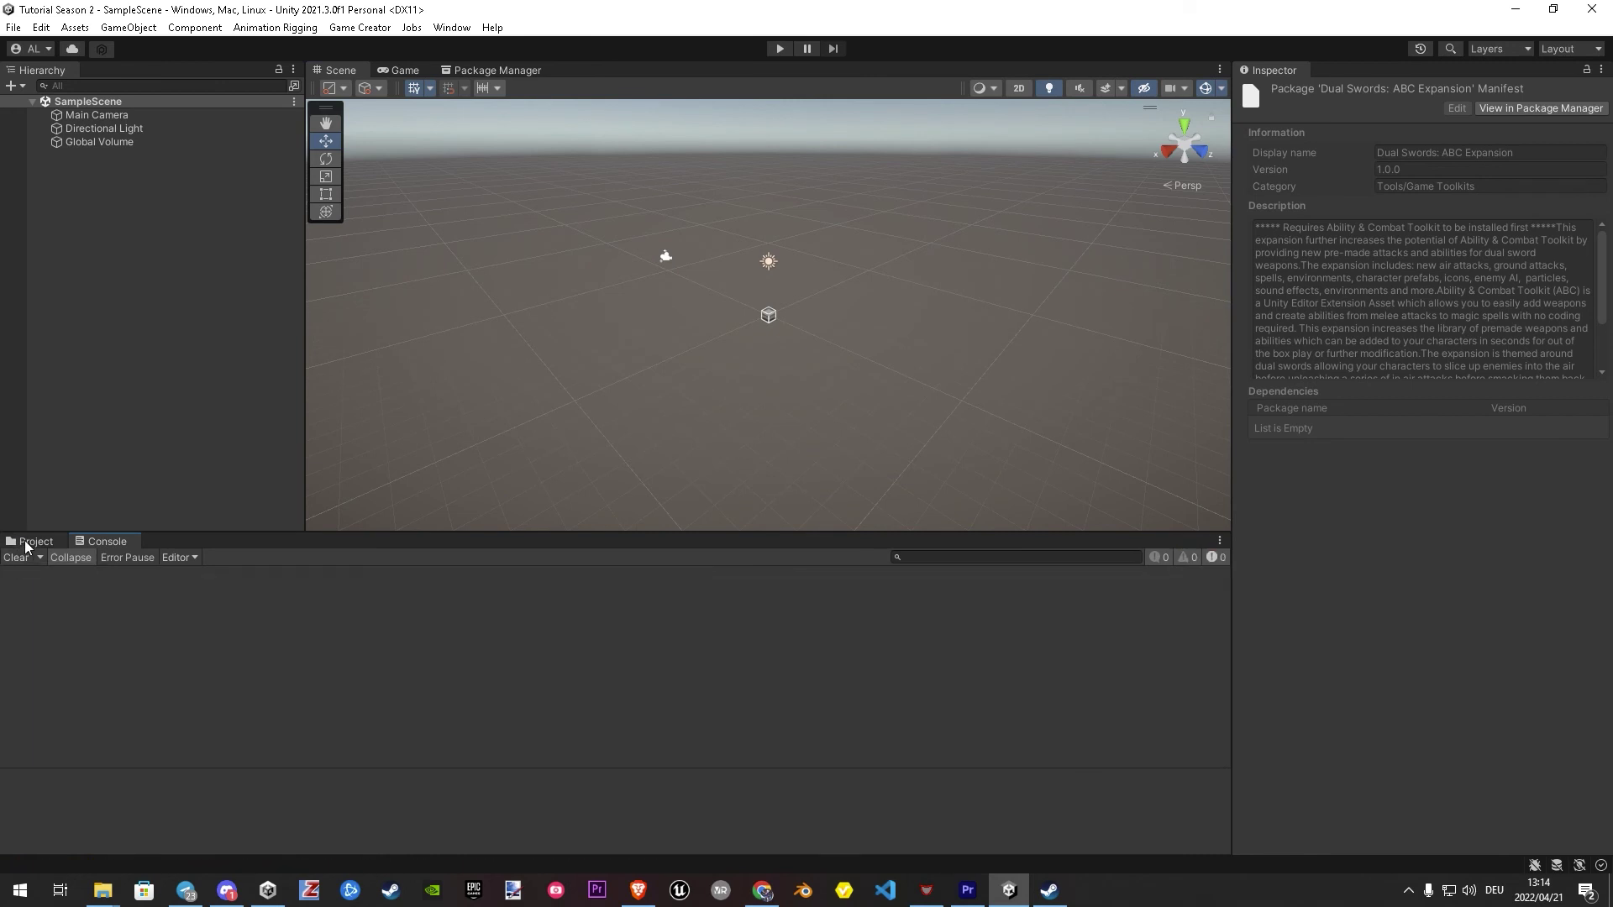
{"action": "left_click", "coordinate": [29, 542]}
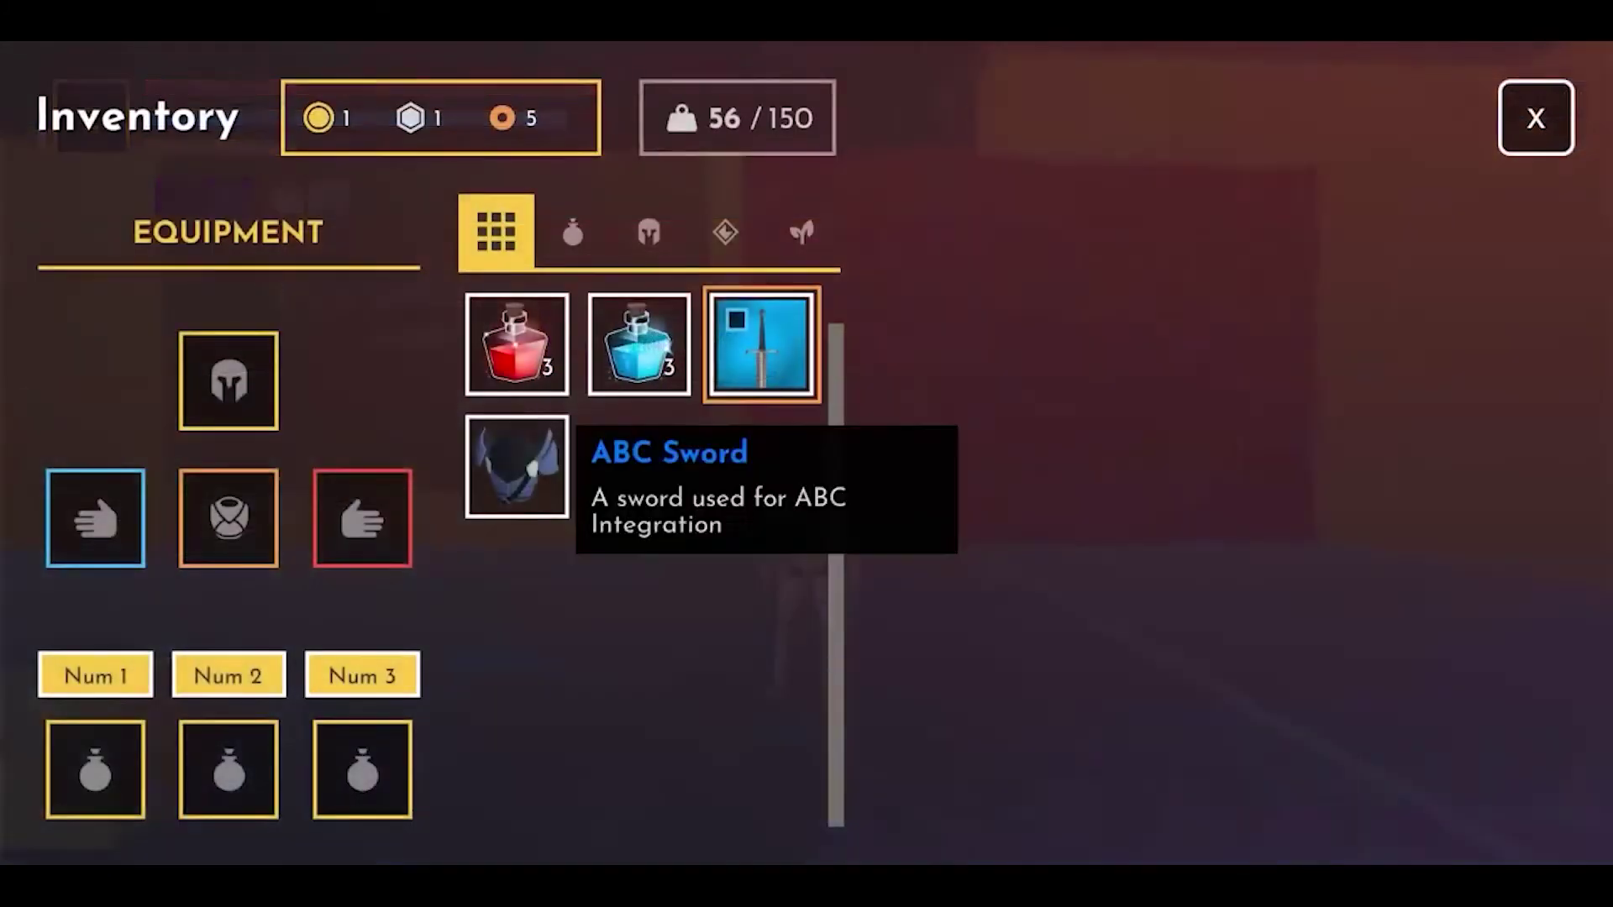
{"action": "left_click_drag", "start_coordinate": [761, 344], "coordinate": [95, 518]}
{"action": "left_click_drag", "start_coordinate": [517, 466], "coordinate": [229, 518]}
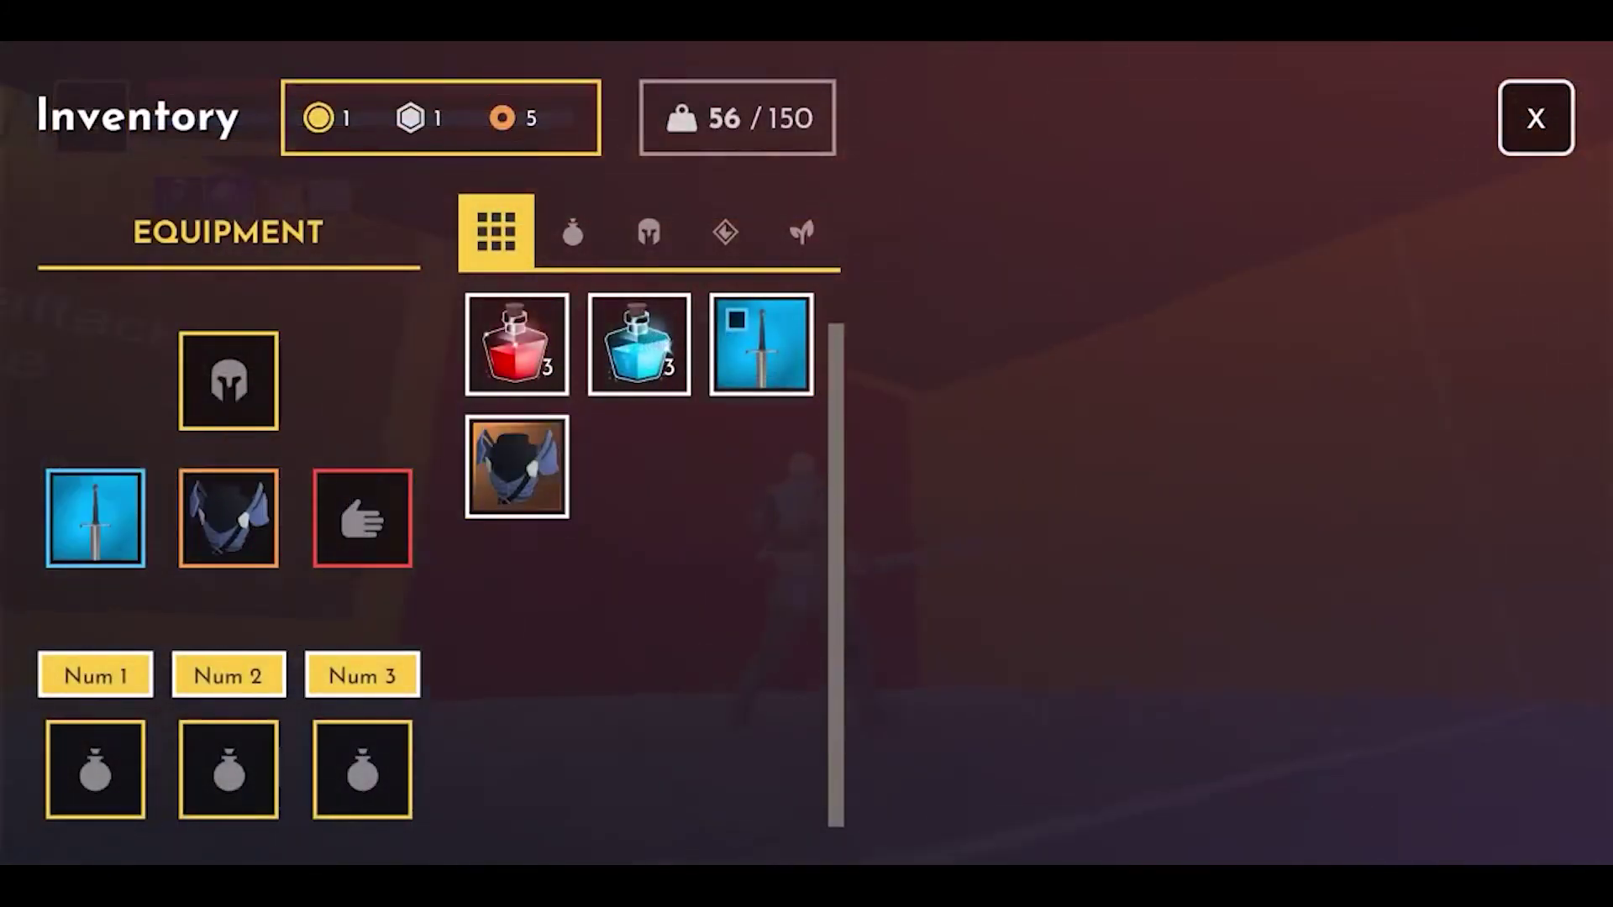
{"action": "key", "text": "i"}
{"action": "key", "text": "w"}
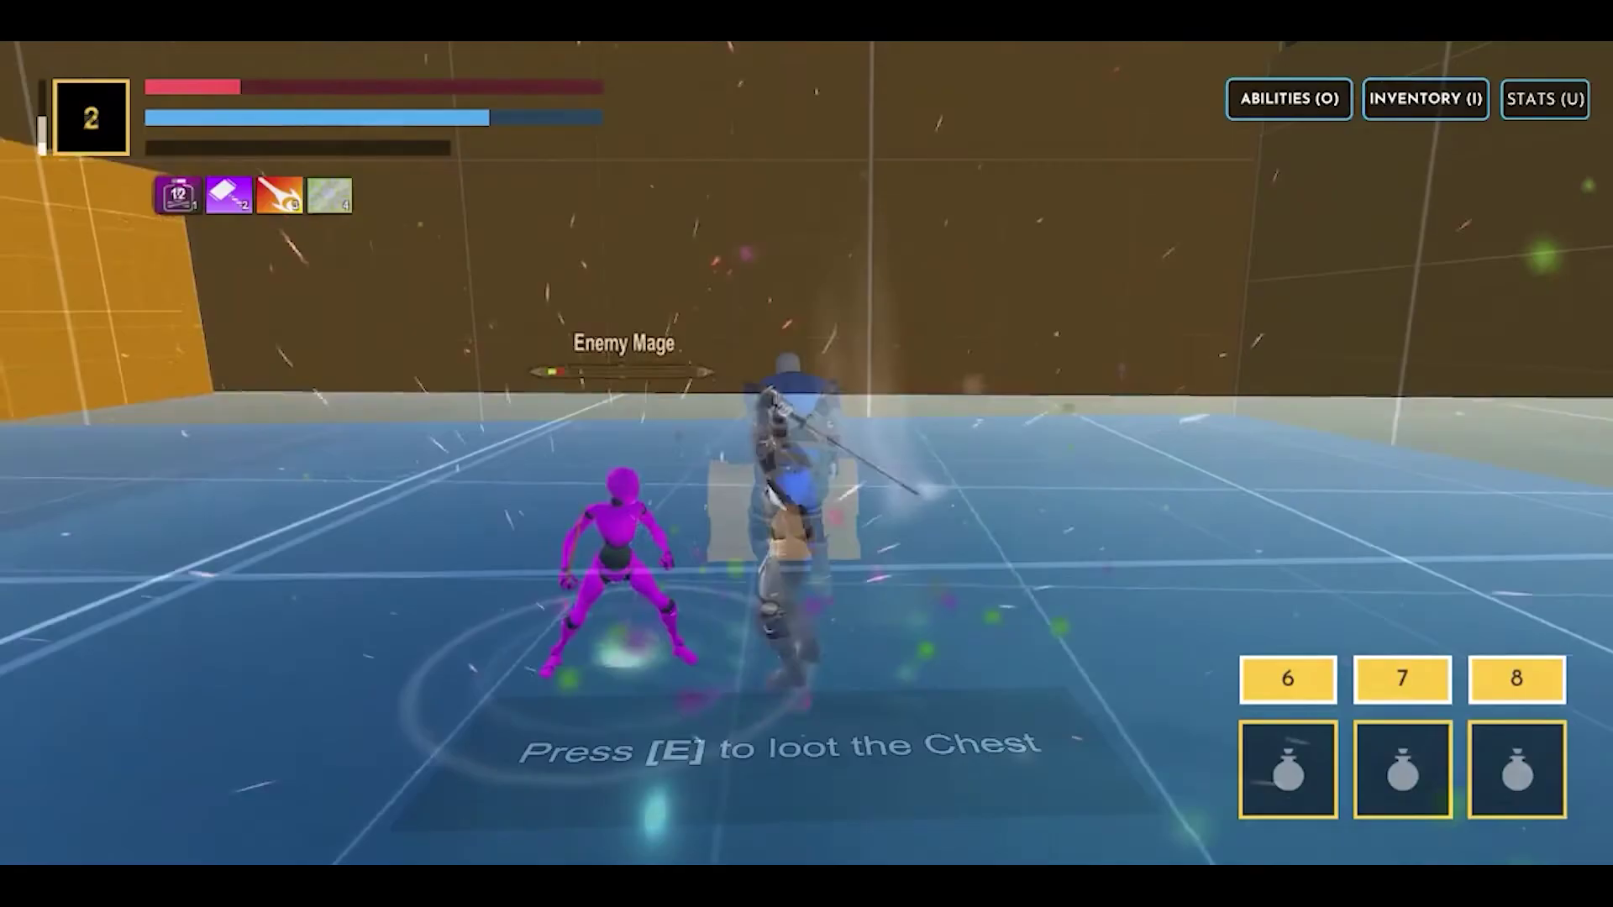
{"action": "key", "text": "i"}
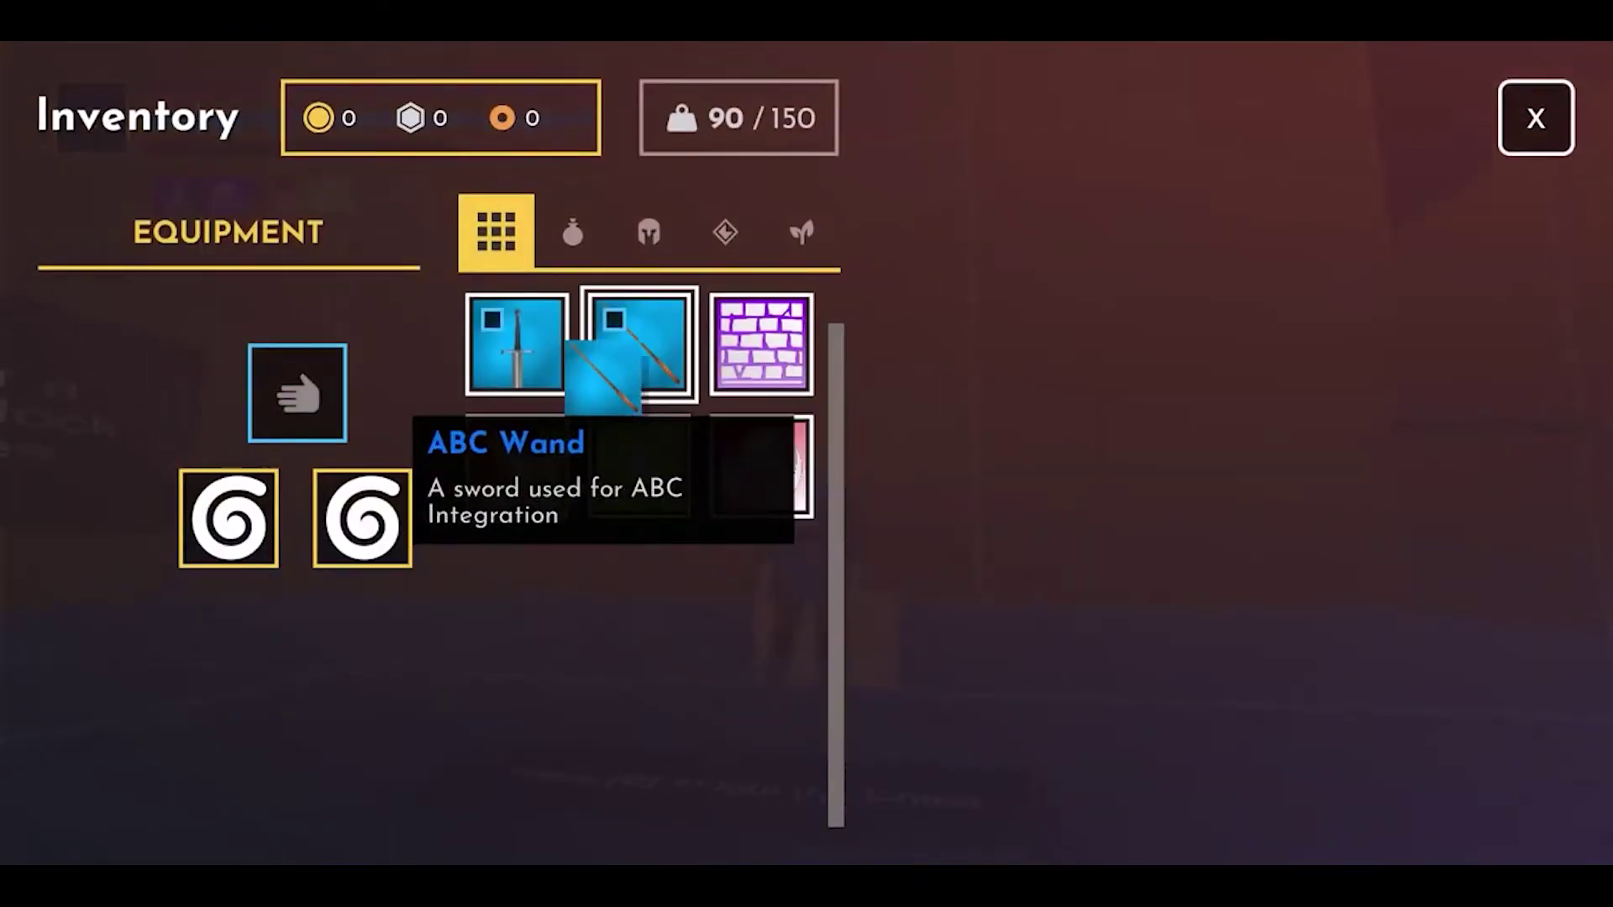
{"action": "left_click", "coordinate": [640, 346]}
{"action": "left_click", "coordinate": [516, 467]}
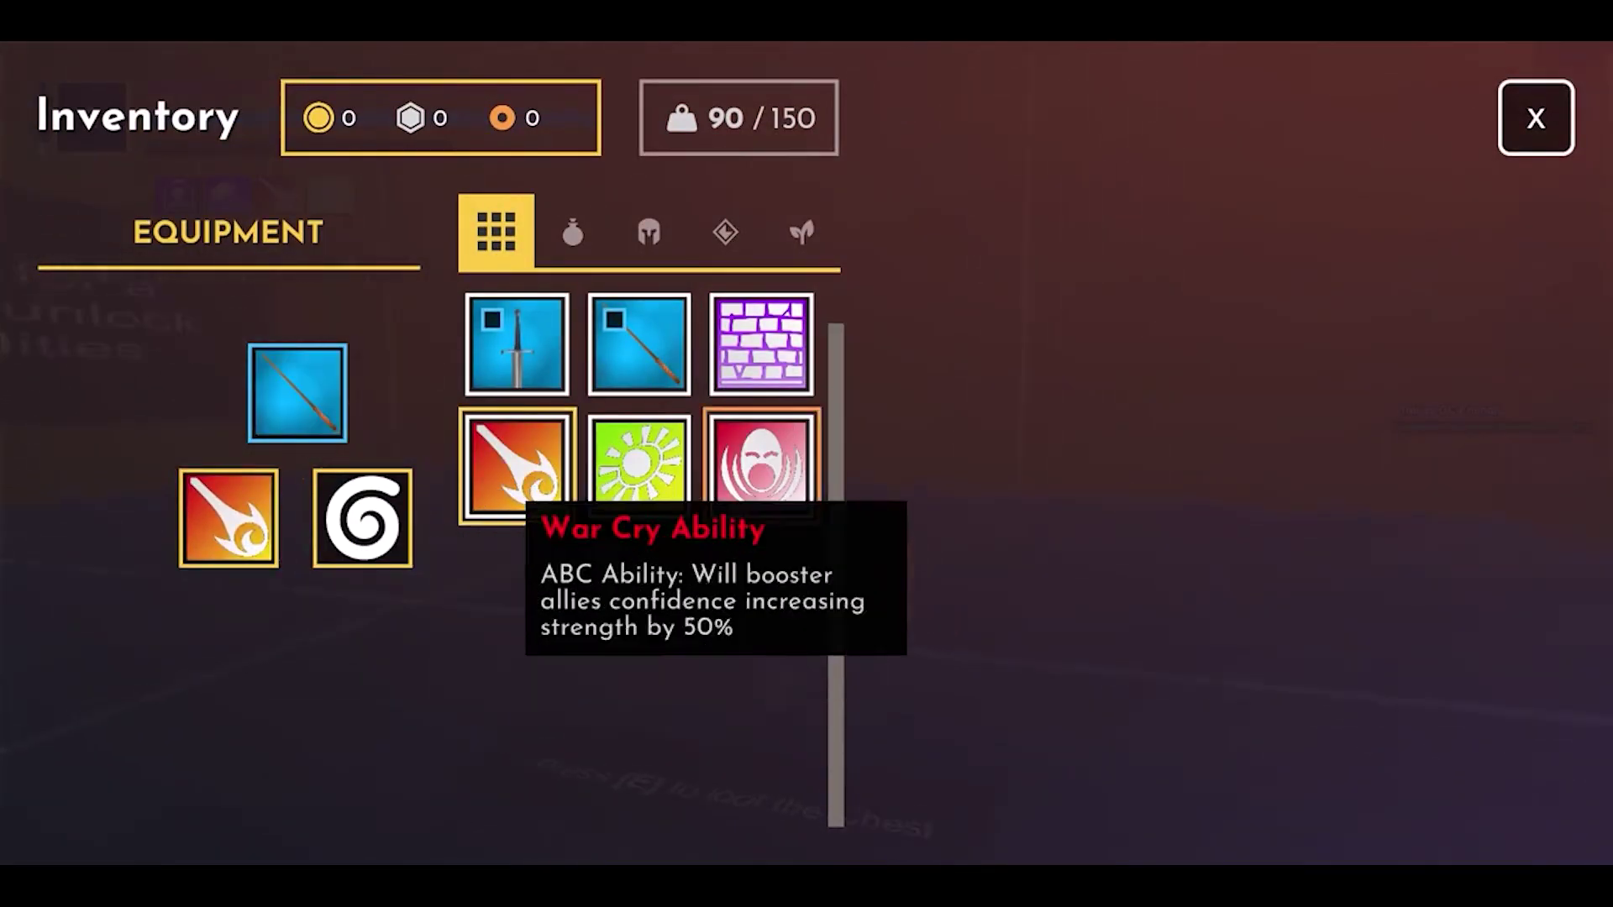
{"action": "left_click", "coordinate": [640, 467]}
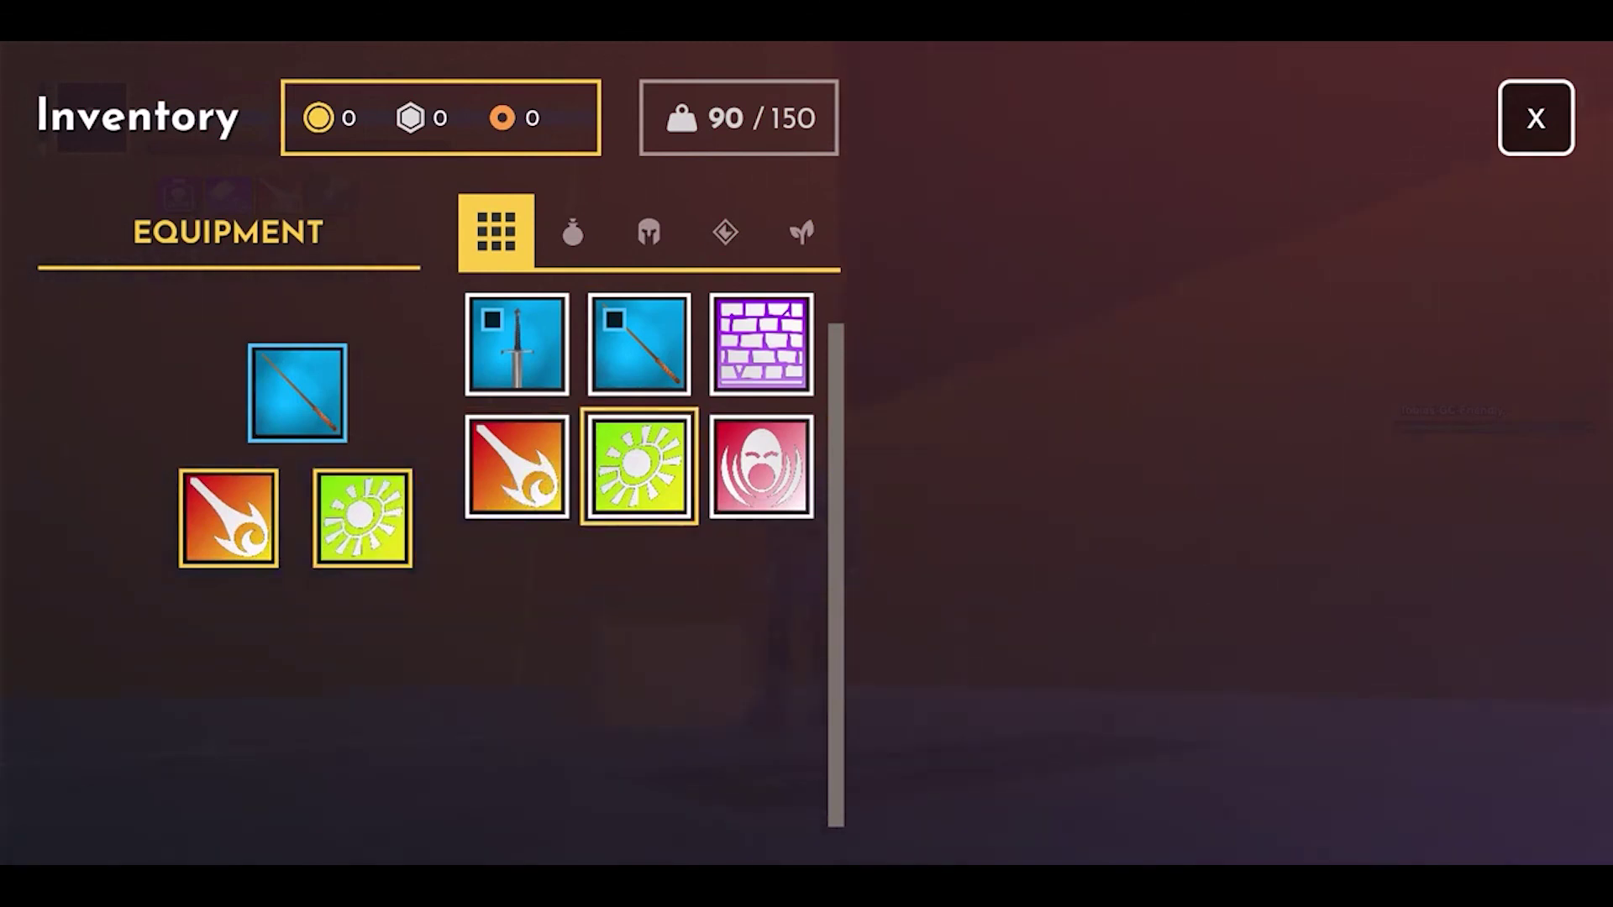
{"action": "key", "text": "i"}
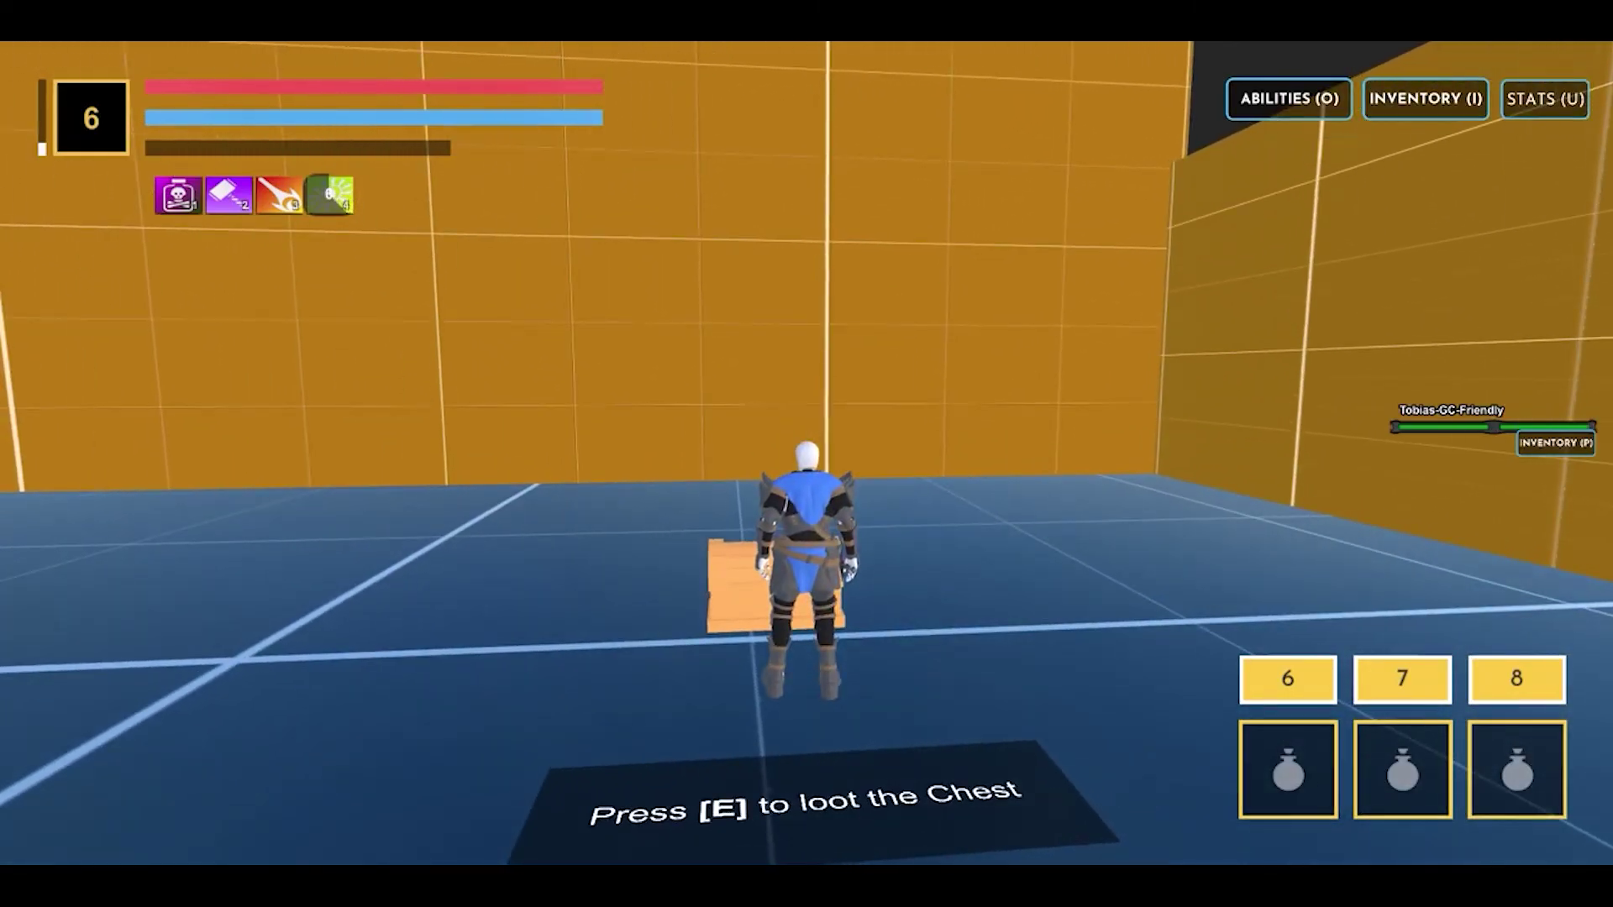
{"action": "key", "text": "s"}
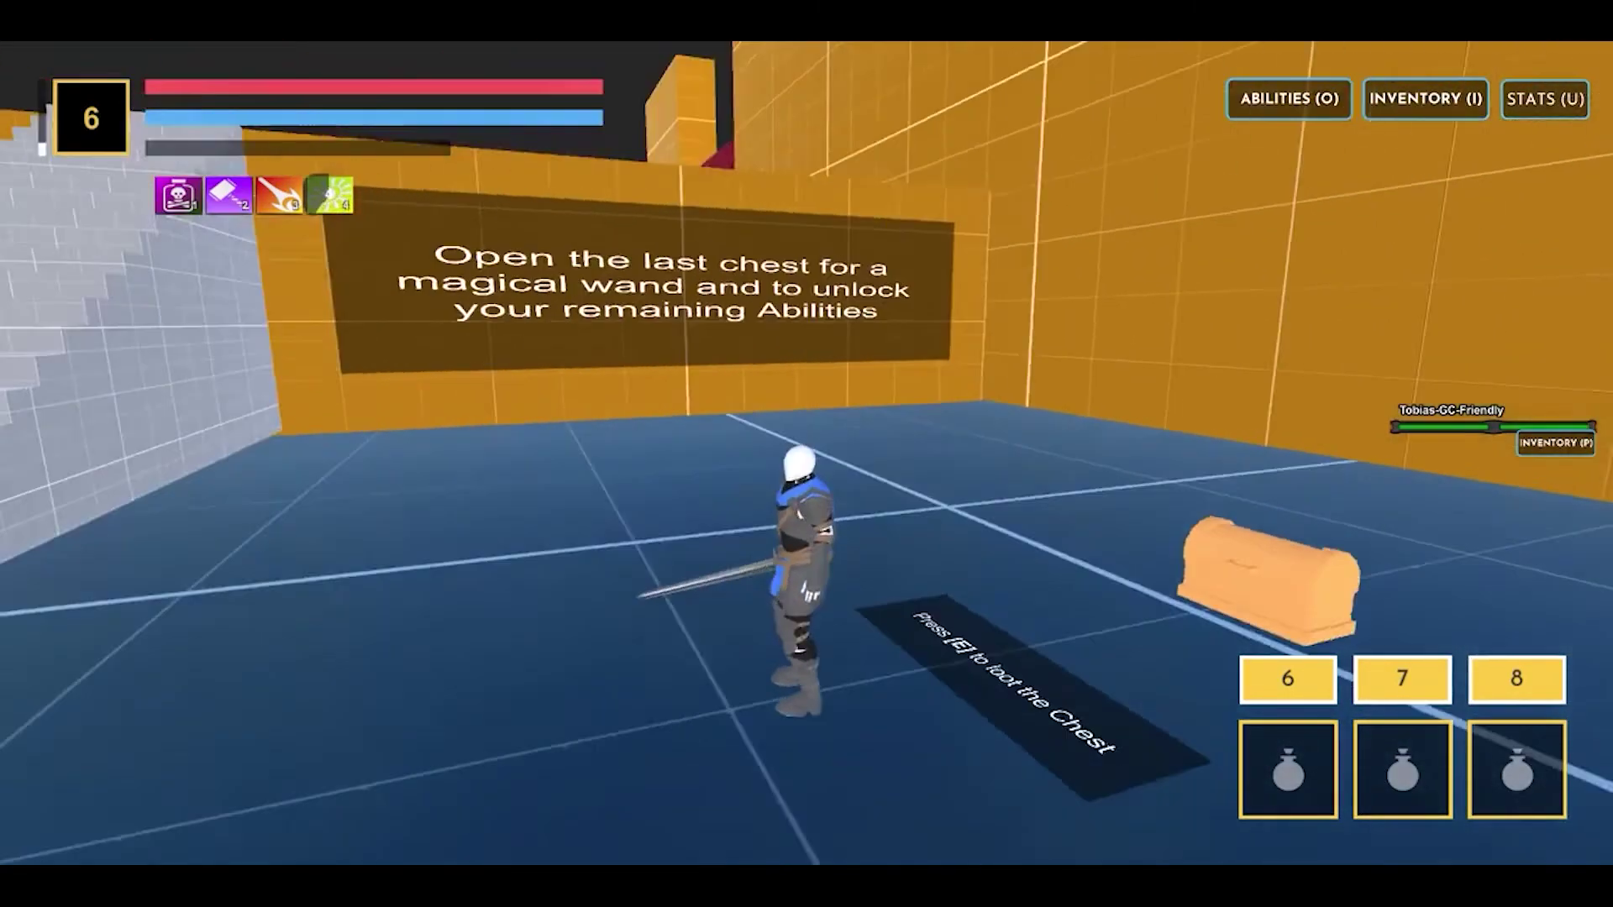
{"action": "key", "text": "i"}
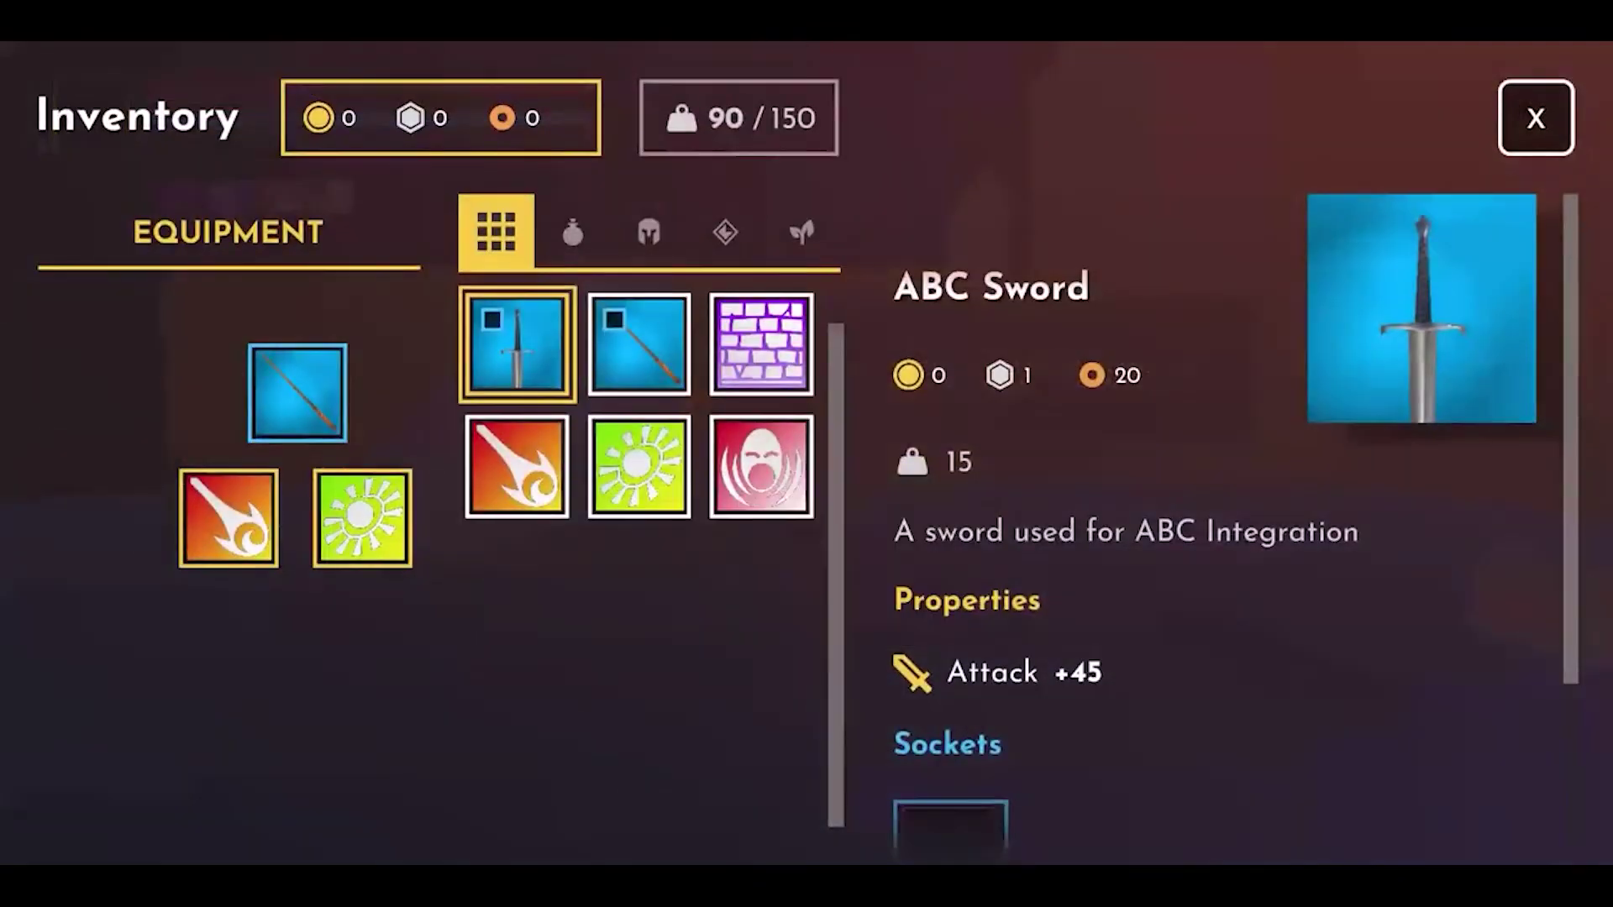
{"action": "left_click_drag", "start_coordinate": [761, 345], "coordinate": [362, 518]}
{"action": "left_click_drag", "start_coordinate": [761, 466], "coordinate": [229, 518]}
{"action": "key", "text": "i"}
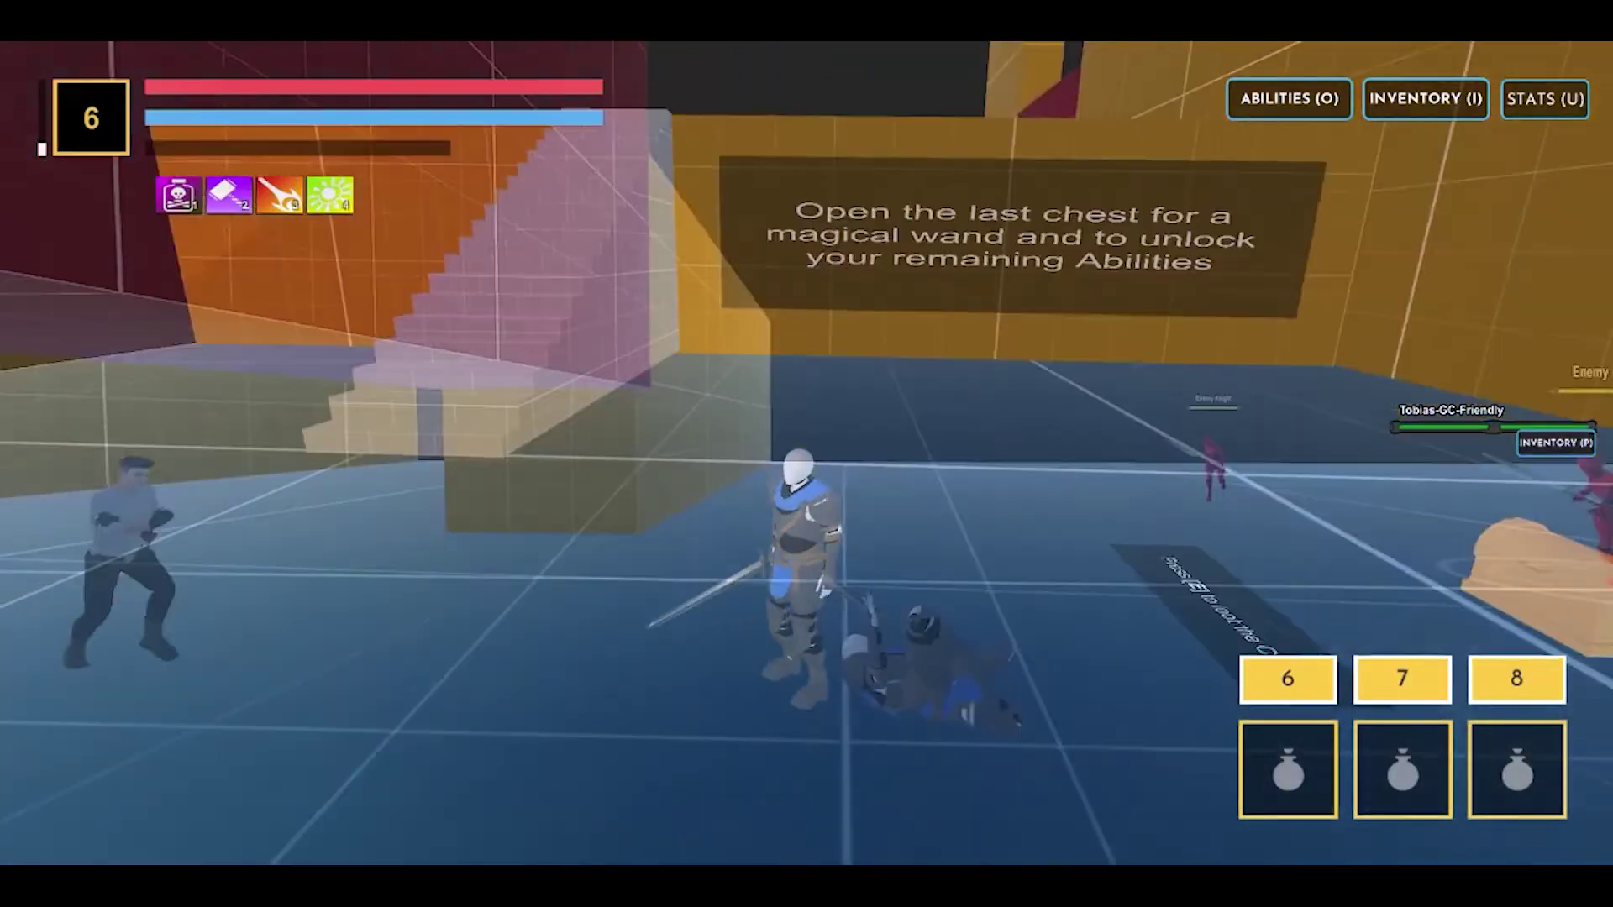
{"action": "key", "text": "w"}
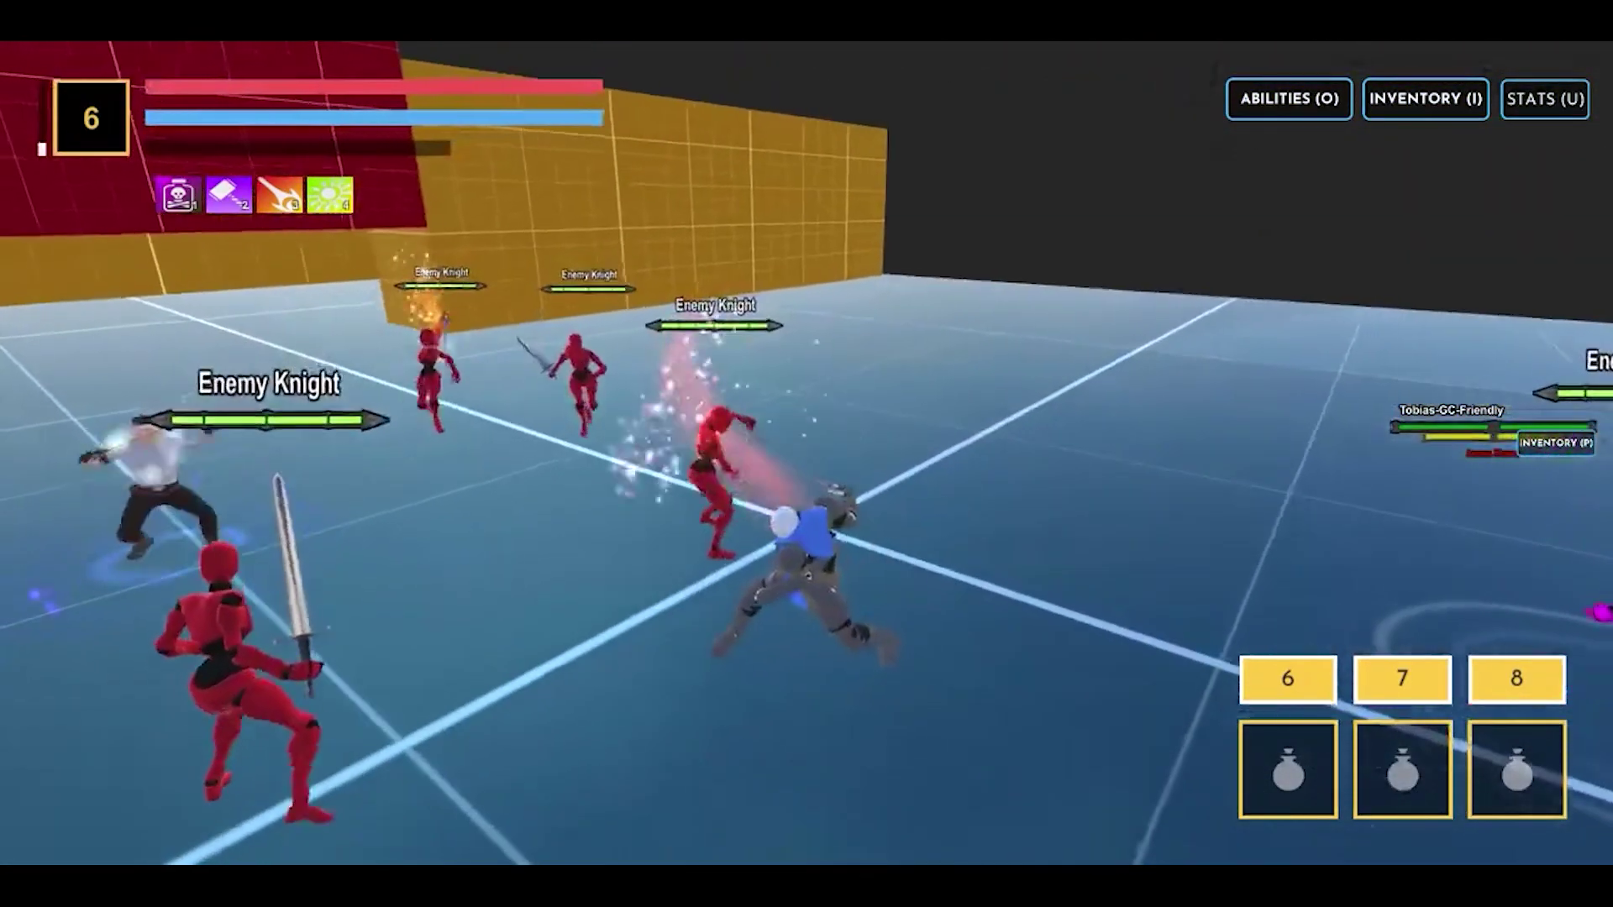
{"action": "key", "text": "2"}
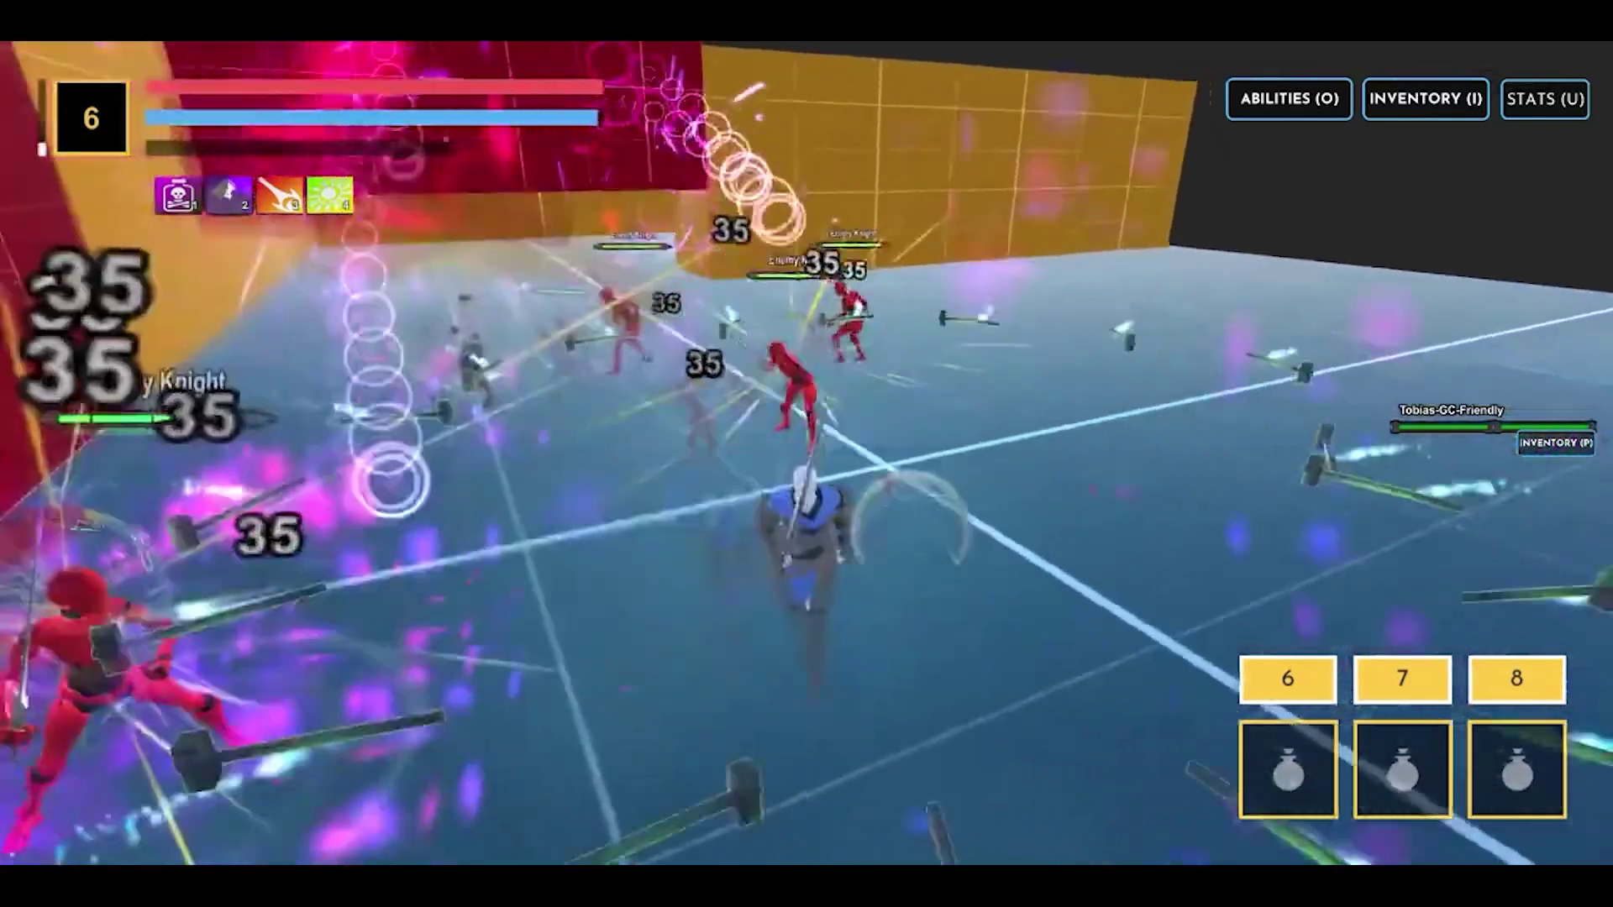
{"action": "key", "text": "w"}
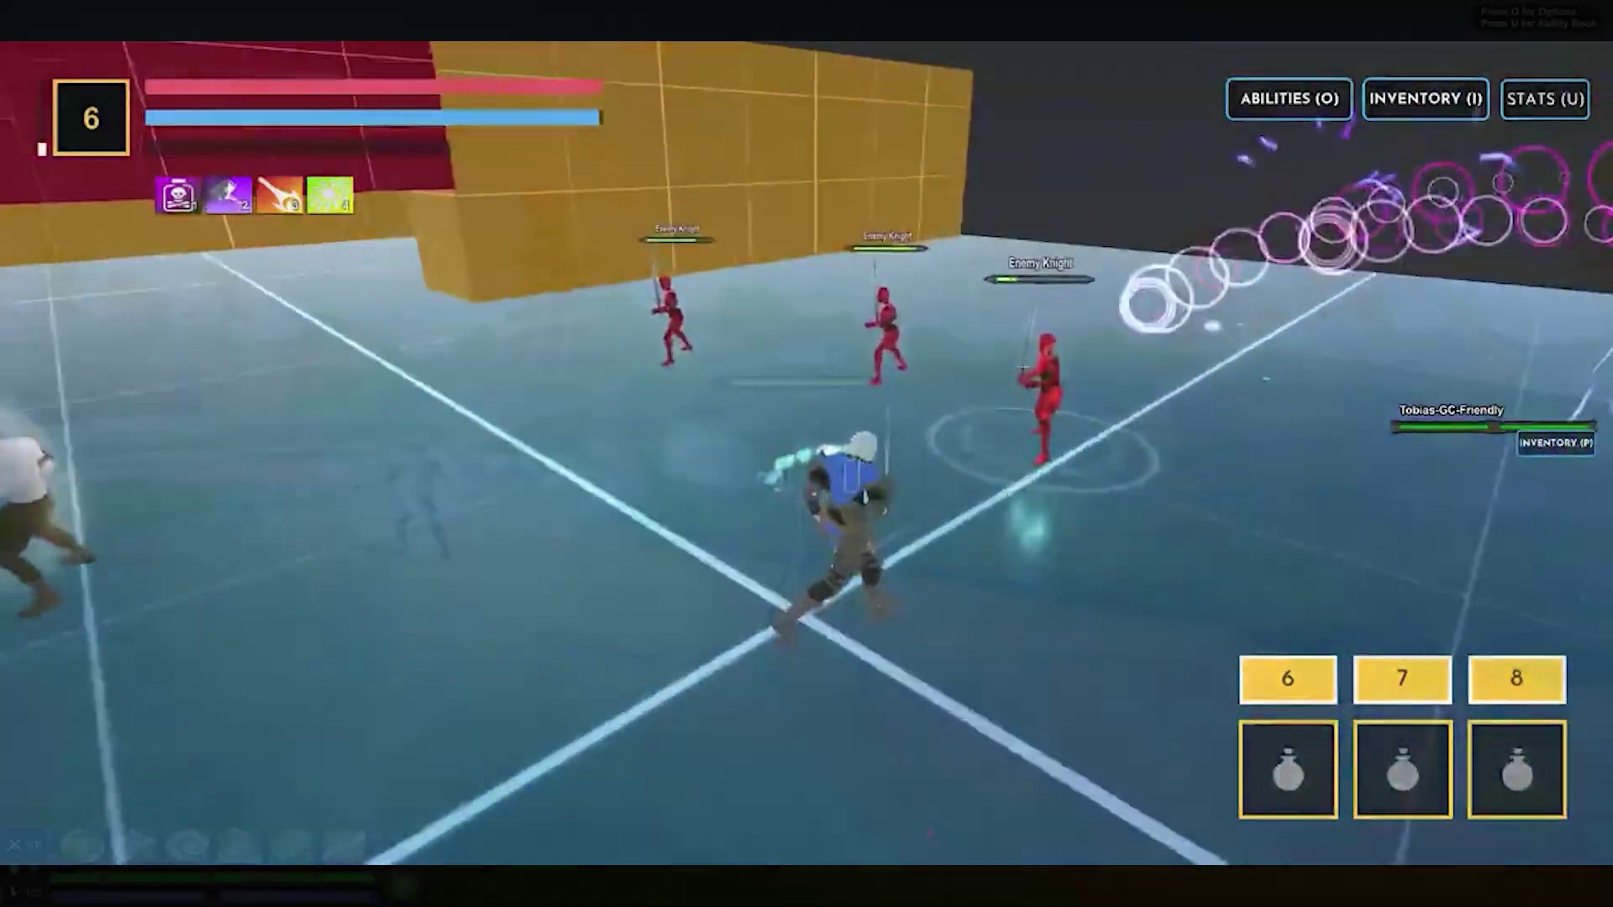